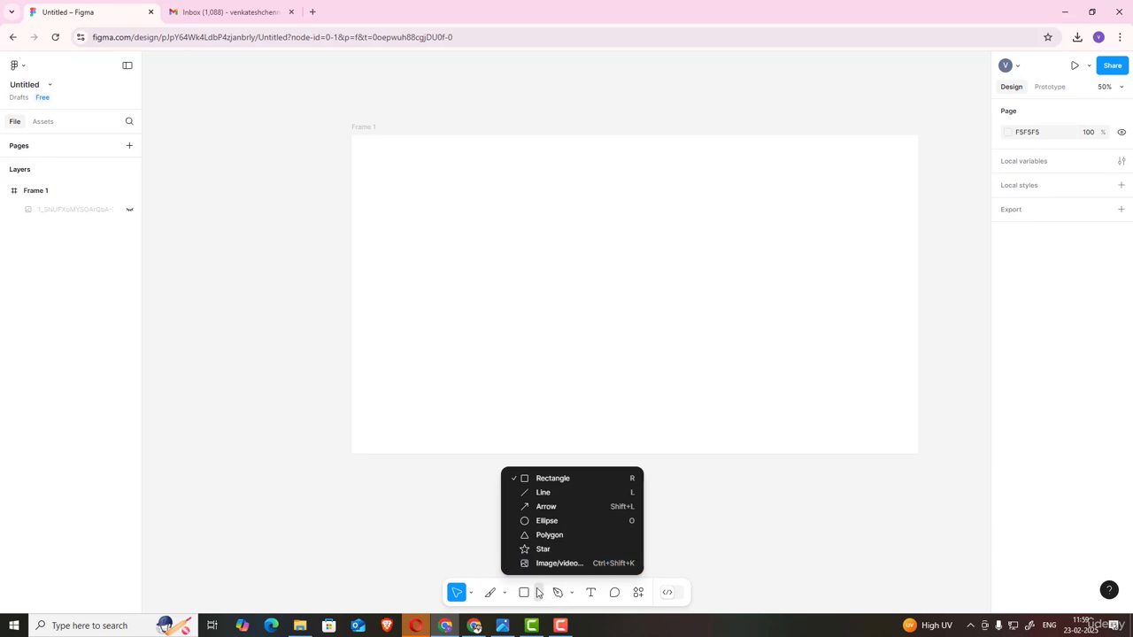
# Step: Draw a rectangle about 644 × 522 inside Frame 1
pyautogui.click(534, 478)
pyautogui.moveTo(494, 220); pyautogui.dragTo(684, 372)
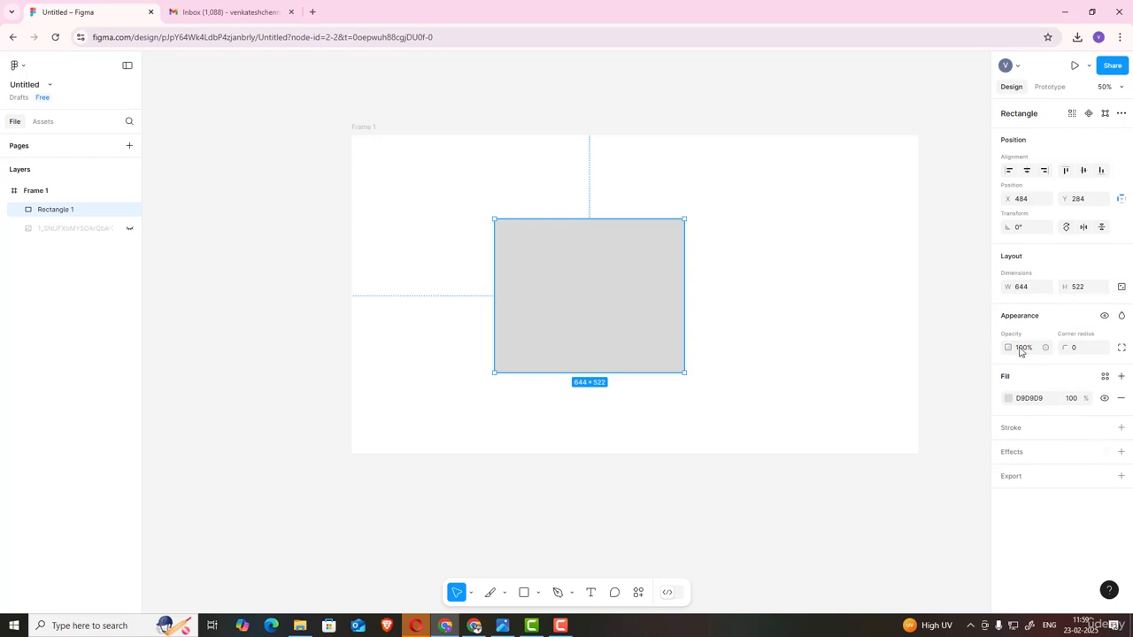
# Step: Scrub the rectangle's corner radius through several values and settle on 42
pyautogui.moveTo(1064, 347); pyautogui.dragTo(476, 376)
pyautogui.moveTo(1065, 348); pyautogui.dragTo(1063, 286)
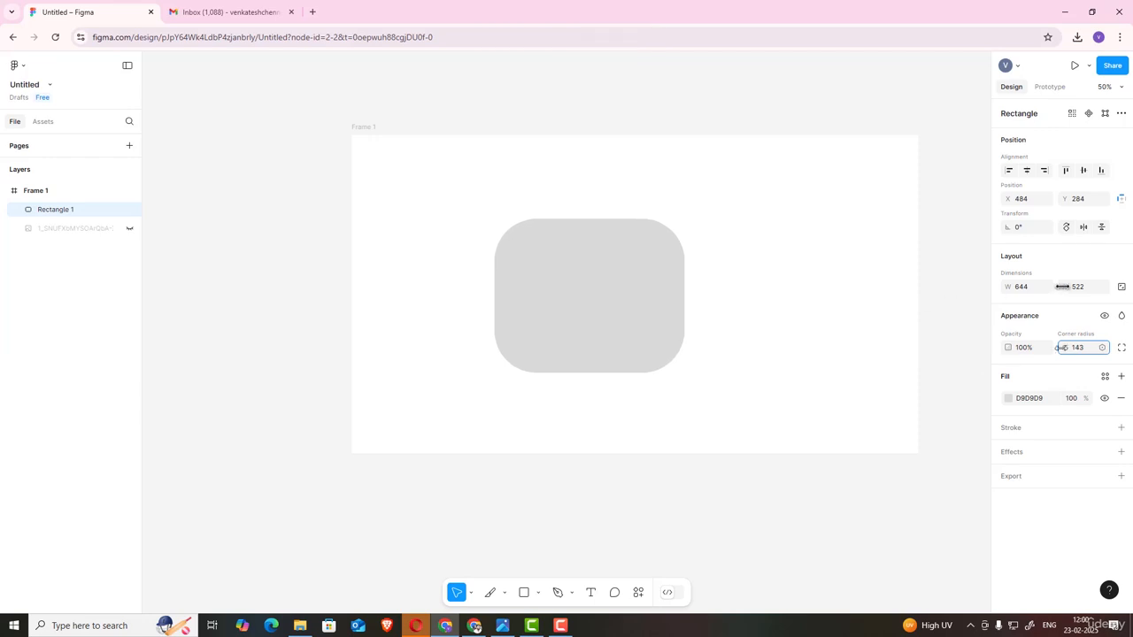
pyautogui.moveTo(1065, 347); pyautogui.dragTo(456, 370)
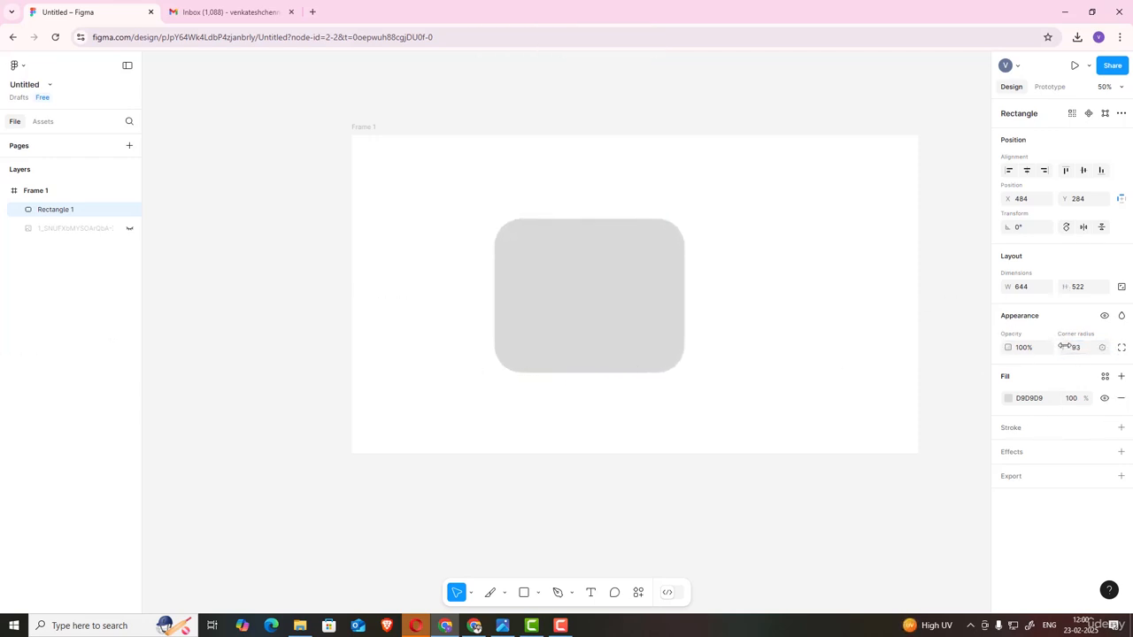
pyautogui.moveTo(1065, 346); pyautogui.dragTo(611, 372)
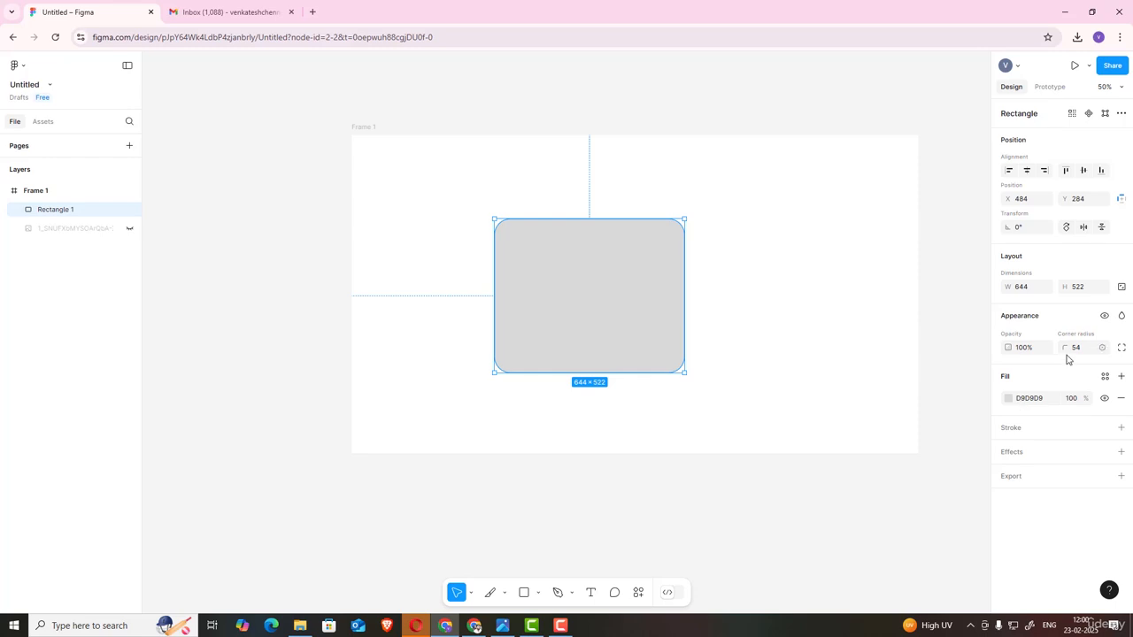
pyautogui.moveTo(1064, 347); pyautogui.dragTo(478, 356)
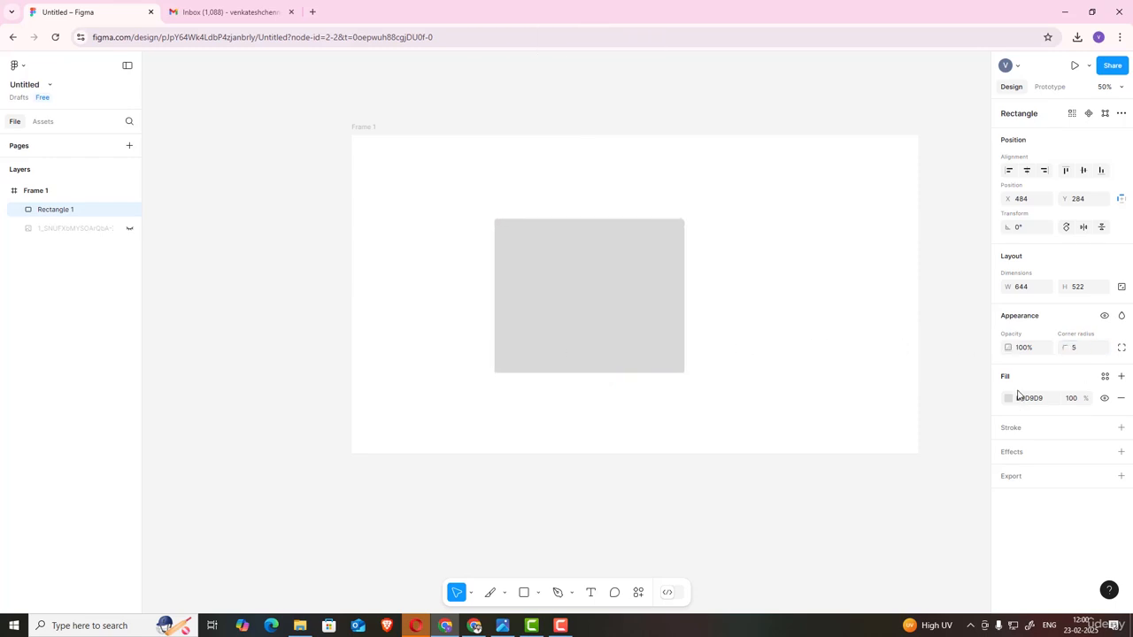
pyautogui.moveTo(1071, 349); pyautogui.dragTo(1006, 363)
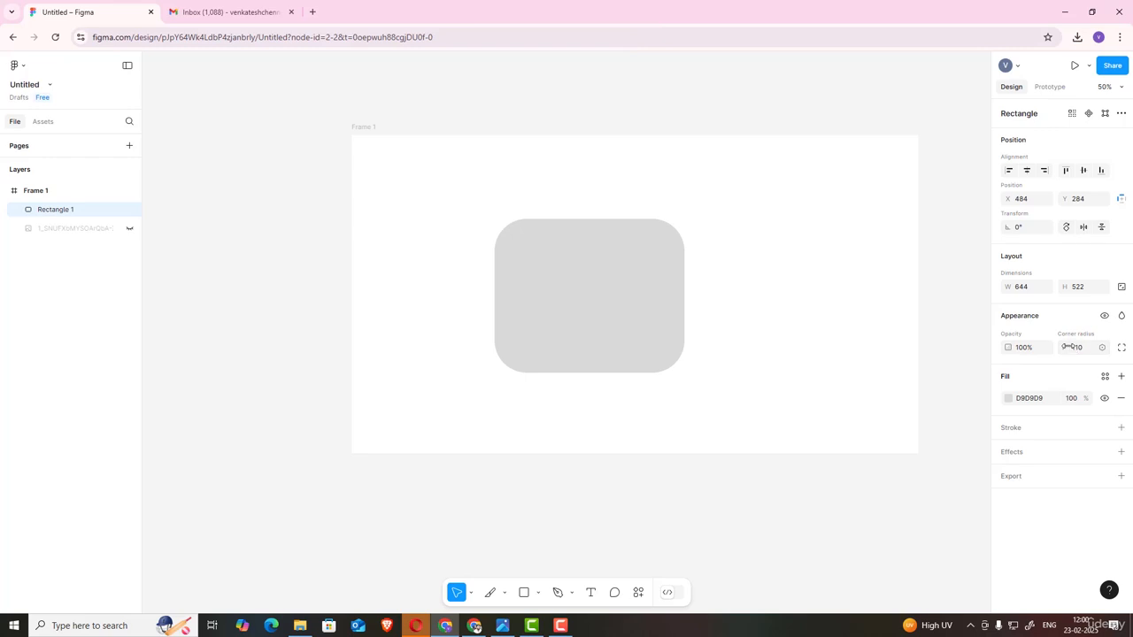
pyautogui.moveTo(1069, 347); pyautogui.dragTo(1132, 389)
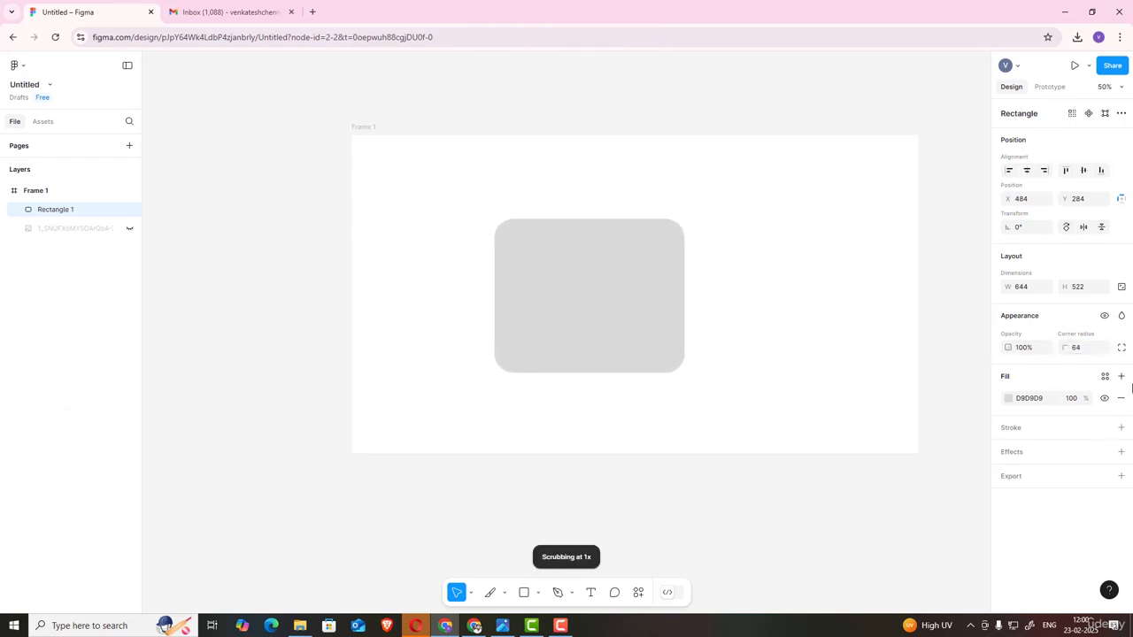
pyautogui.moveTo(1055, 361); pyautogui.dragTo(1036, 413)
# Step: Set the rectangle's solid fill to a pale pink, EED5EC
pyautogui.click(1008, 398)
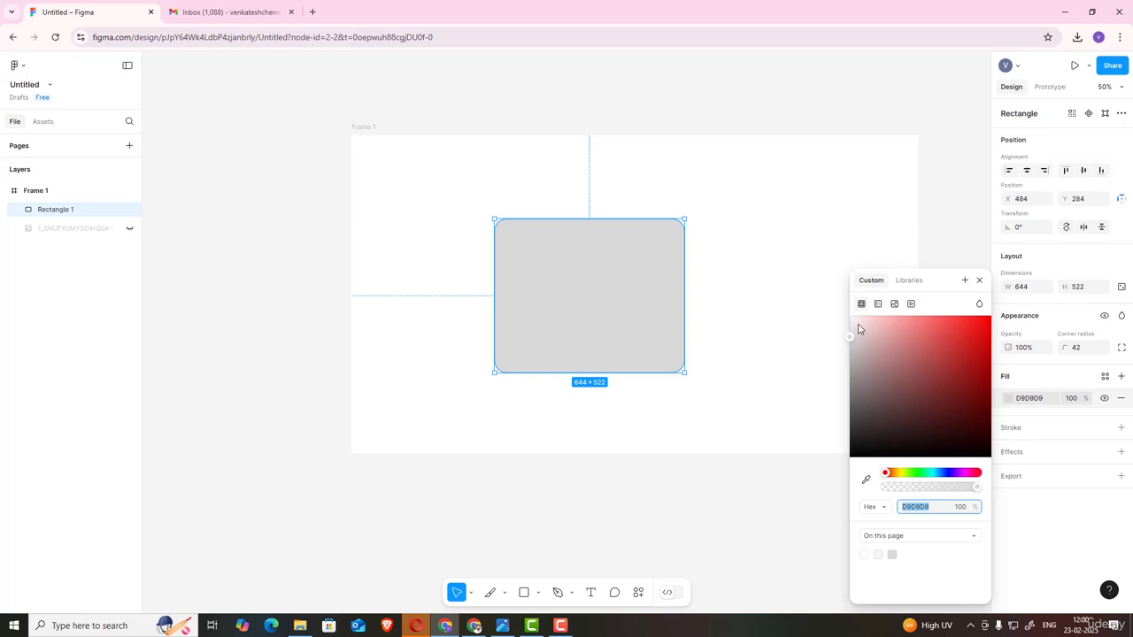
pyautogui.moveTo(858, 329); pyautogui.dragTo(961, 433)
pyautogui.moveTo(905, 478); pyautogui.dragTo(963, 473)
pyautogui.moveTo(981, 397); pyautogui.dragTo(868, 335)
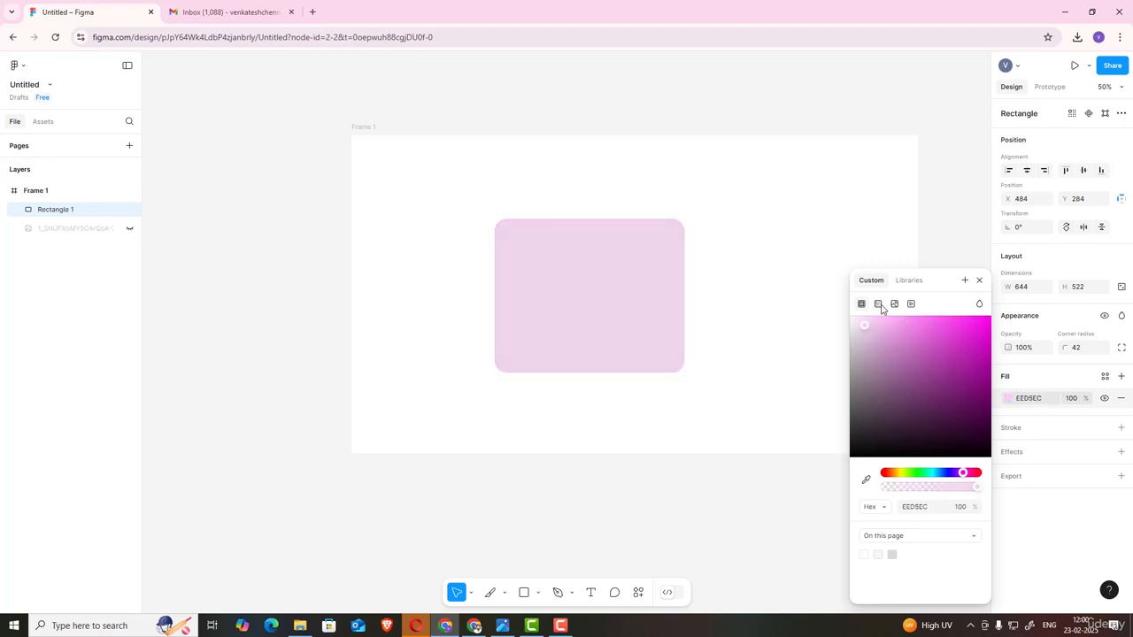
# Step: Change the fill to a linear gradient and move its first stop to 22%
pyautogui.click(894, 303)
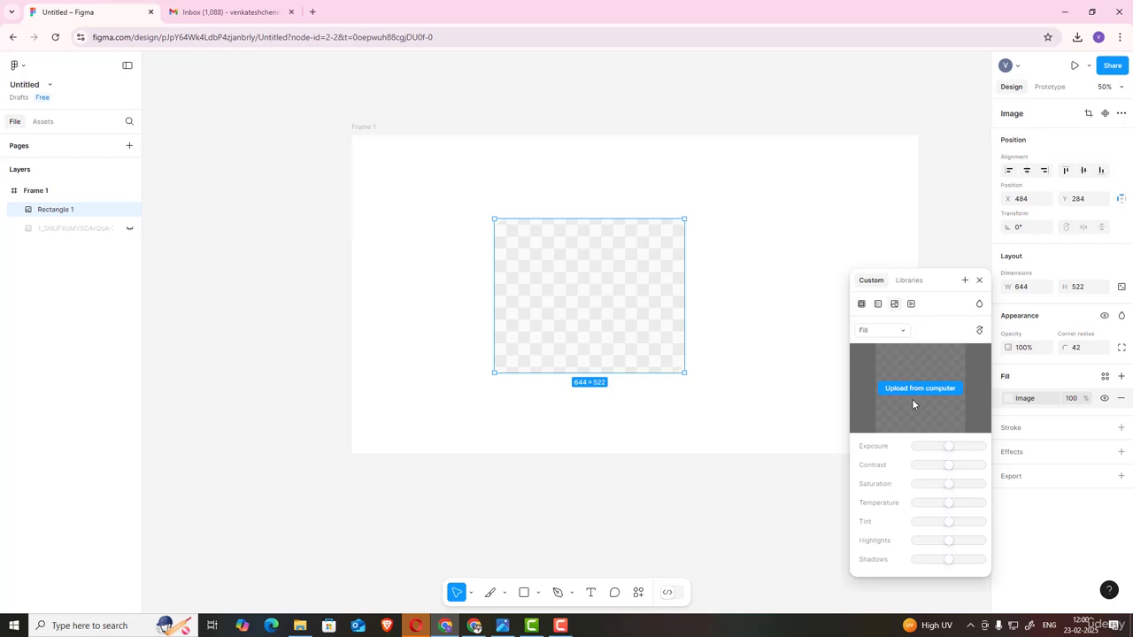
pyautogui.click(878, 304)
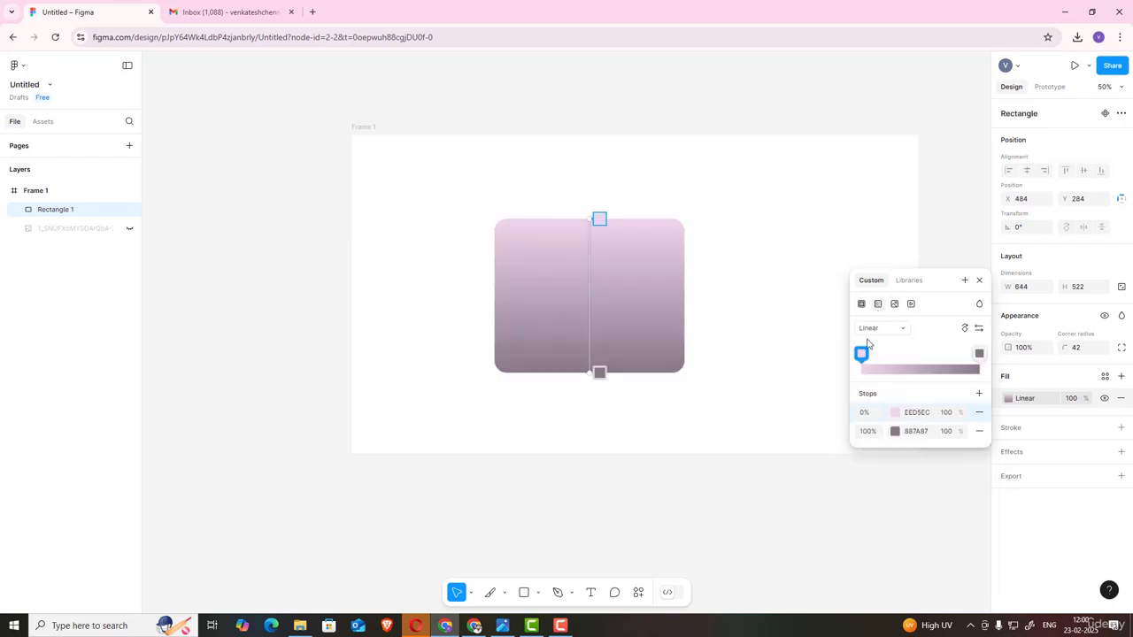
pyautogui.moveTo(864, 354); pyautogui.dragTo(887, 354)
# Step: Reposition the gradient handles so the gradient runs diagonally from upper left to lower right
pyautogui.moveTo(587, 220); pyautogui.dragTo(590, 166)
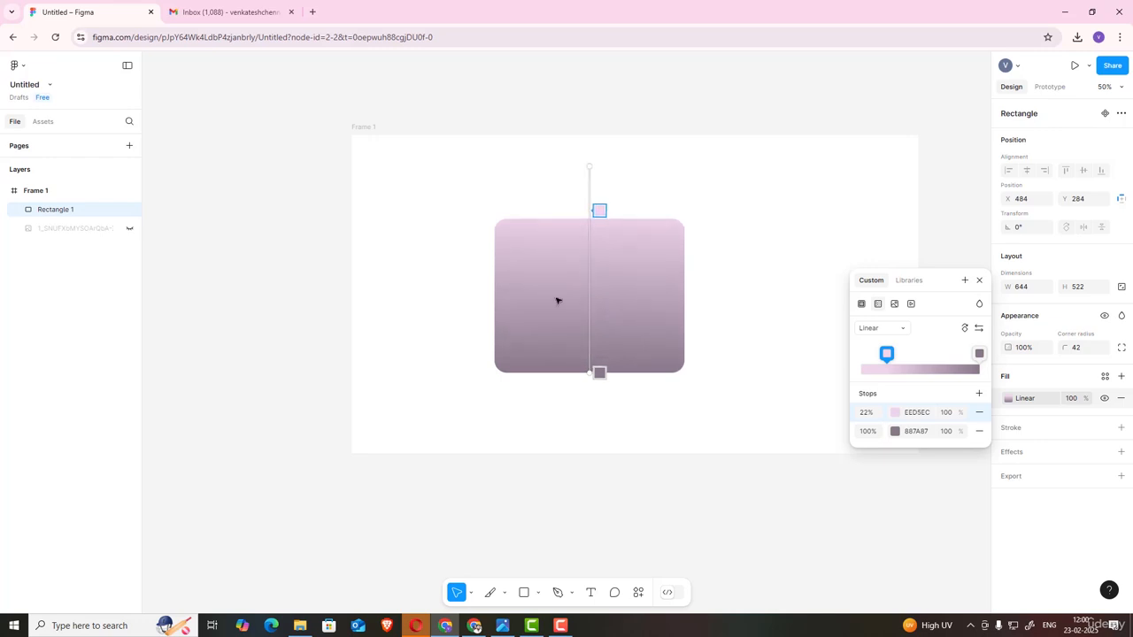
pyautogui.moveTo(590, 372); pyautogui.dragTo(740, 386)
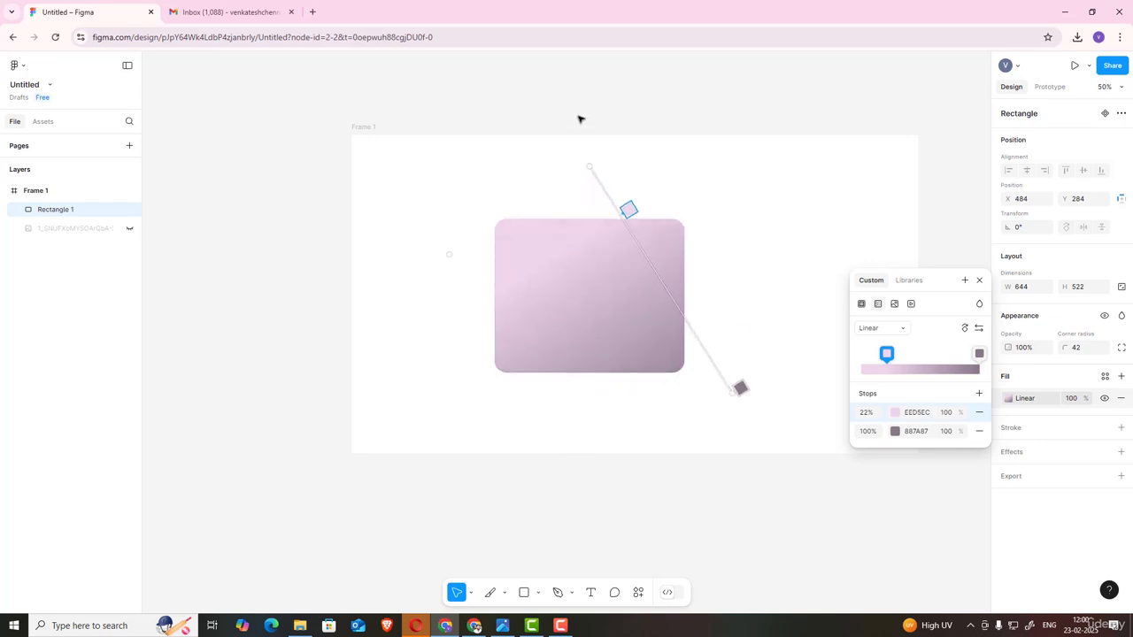
pyautogui.moveTo(589, 167); pyautogui.dragTo(466, 198)
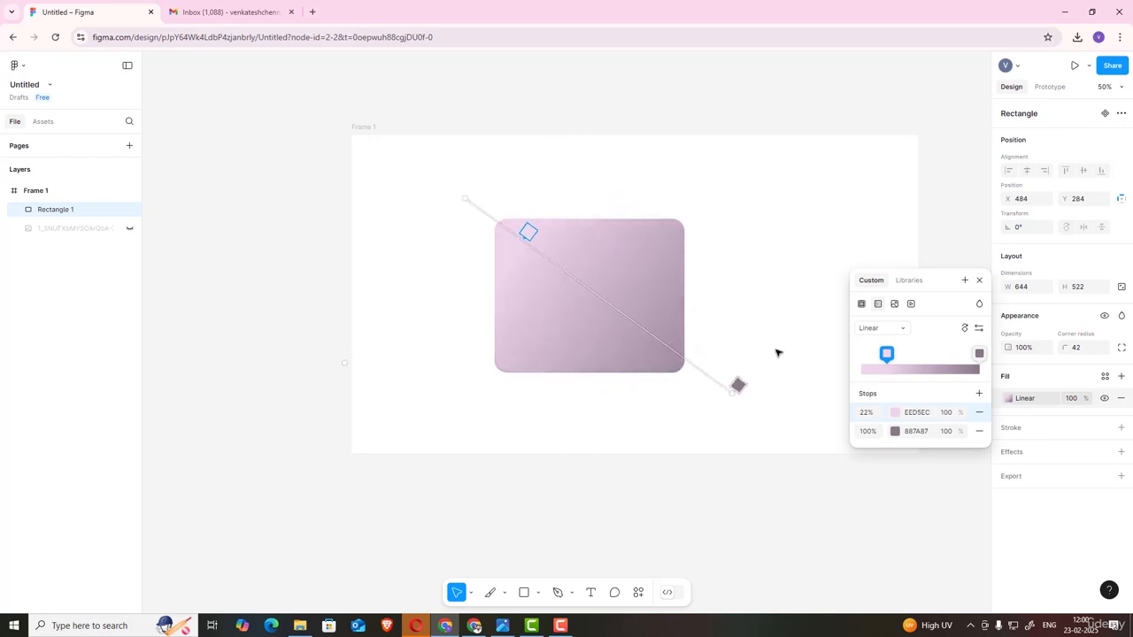
# Step: Add three gradient stops at about 40%, 61% and 75%
pyautogui.click(932, 370)
pyautogui.click(909, 370)
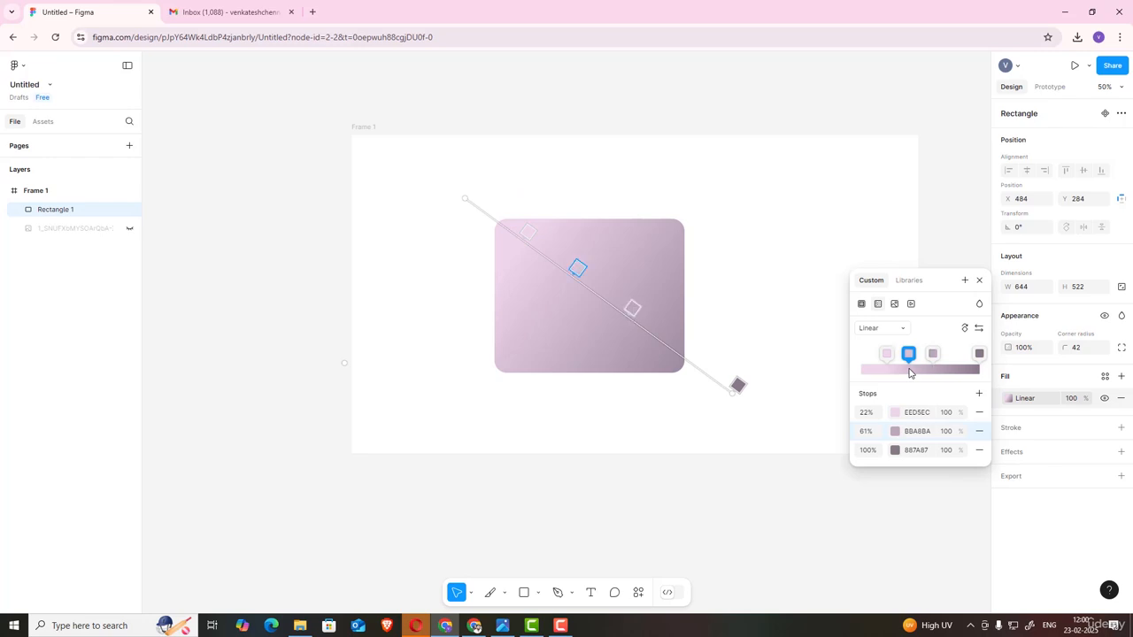
pyautogui.click(952, 369)
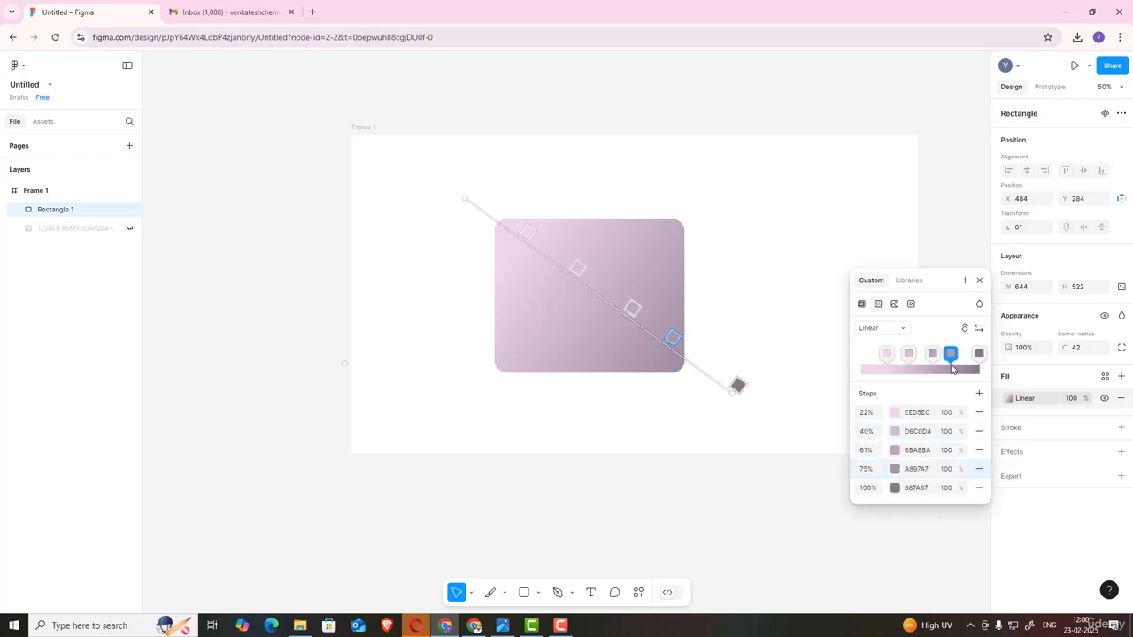
# Step: Color the 40% gradient stop cyan, 0DFFD7
pyautogui.click(909, 354)
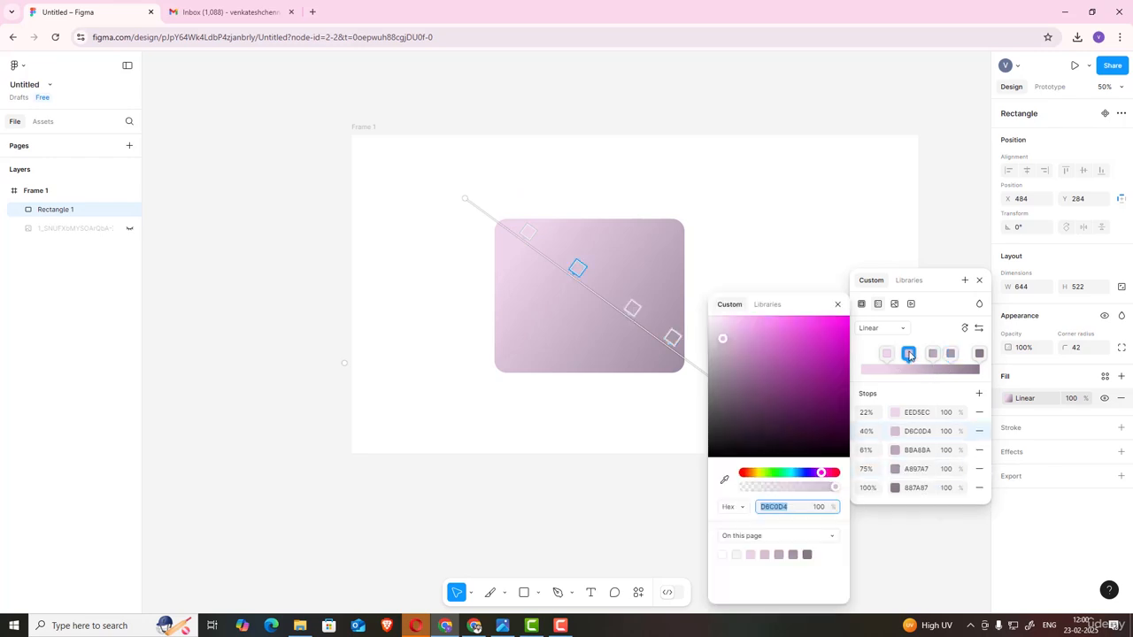
pyautogui.click(788, 479)
pyautogui.click(842, 317)
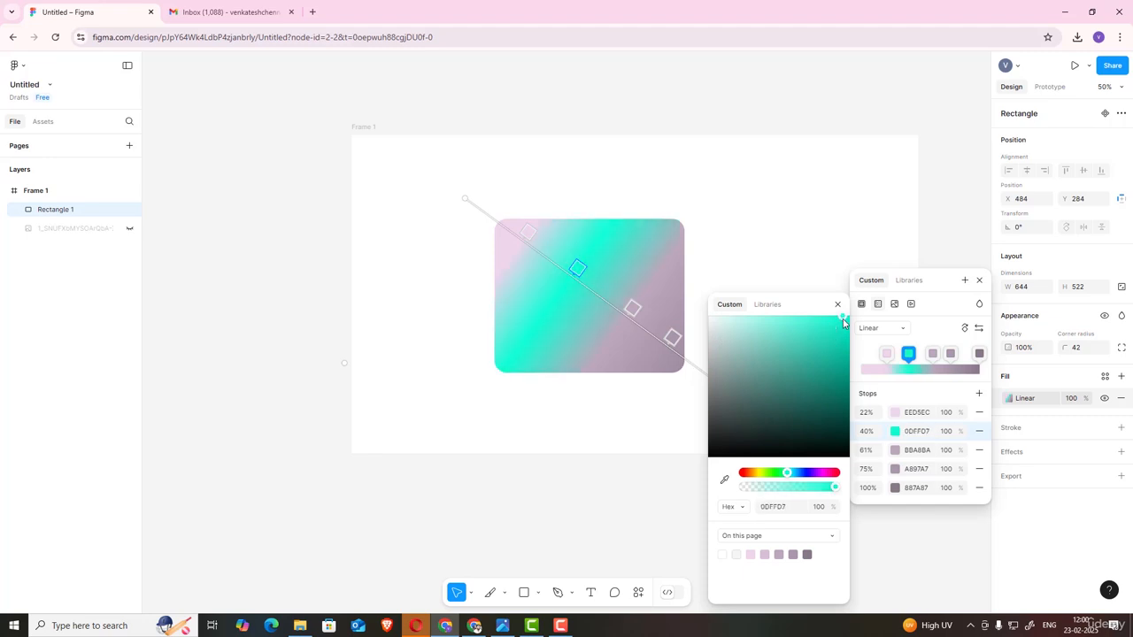
# Step: Color the 61% stop green 12FF3E and the 75% stop magenta FF0EEF
pyautogui.click(932, 353)
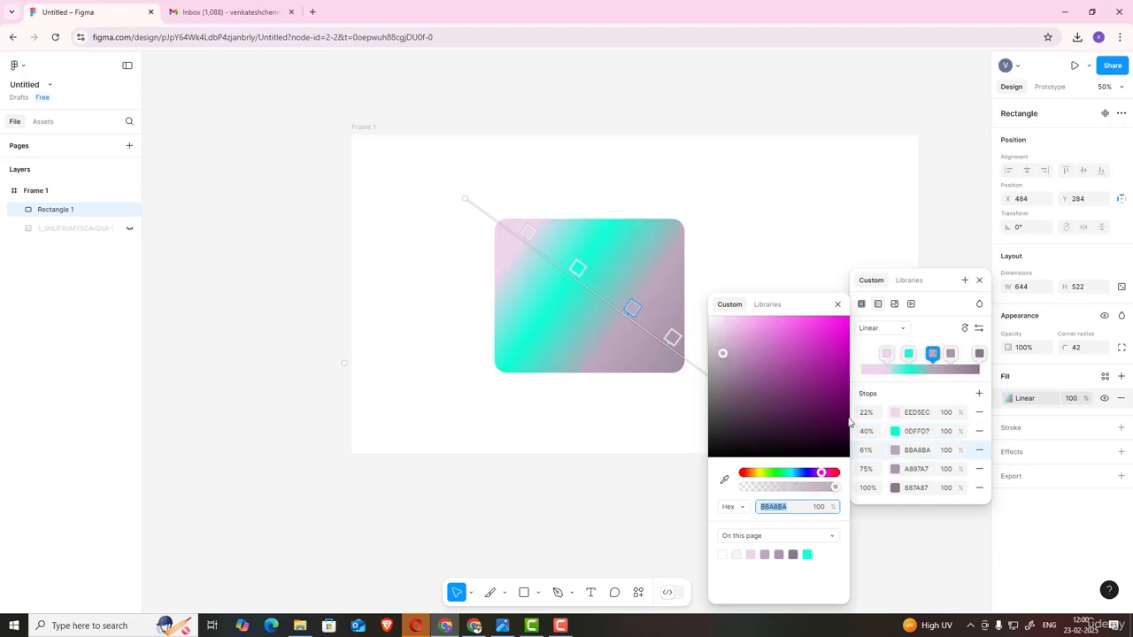
pyautogui.click(776, 473)
pyautogui.moveTo(839, 345); pyautogui.dragTo(839, 315)
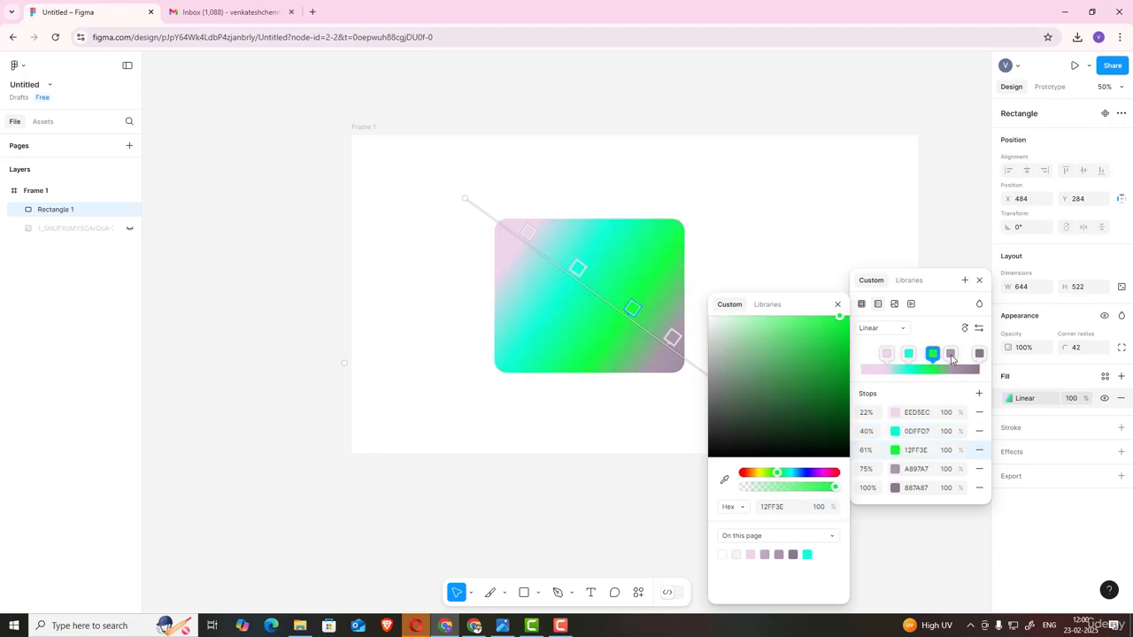
pyautogui.click(951, 354)
pyautogui.moveTo(830, 407); pyautogui.dragTo(842, 316)
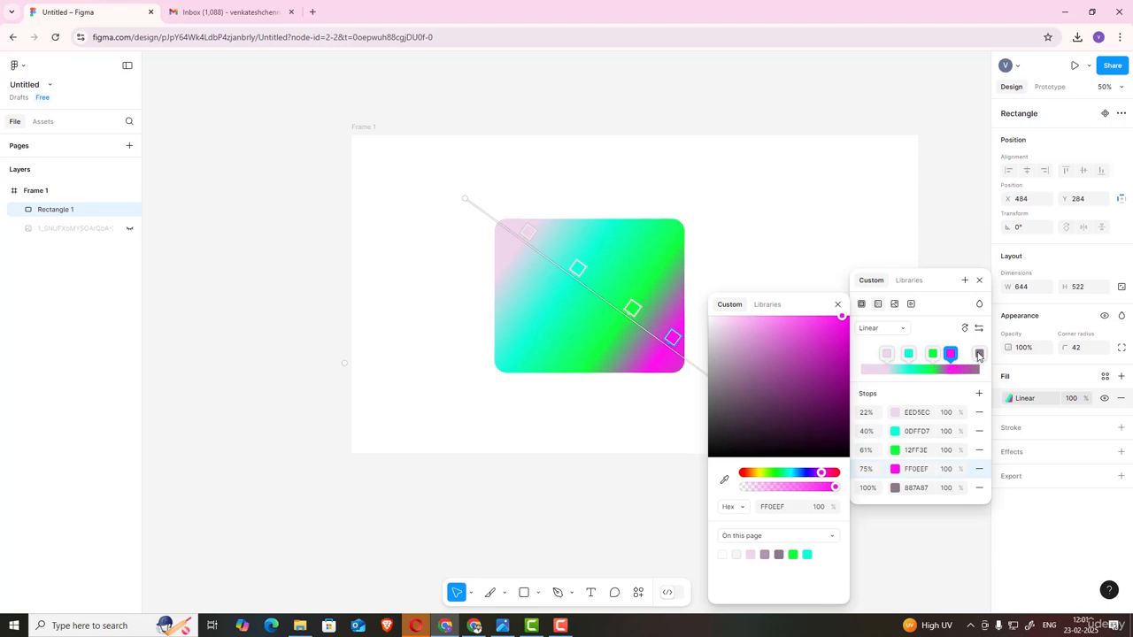
# Step: Color the 100% stop a dark grey-green, 638174, and close the color picker
pyautogui.click(979, 354)
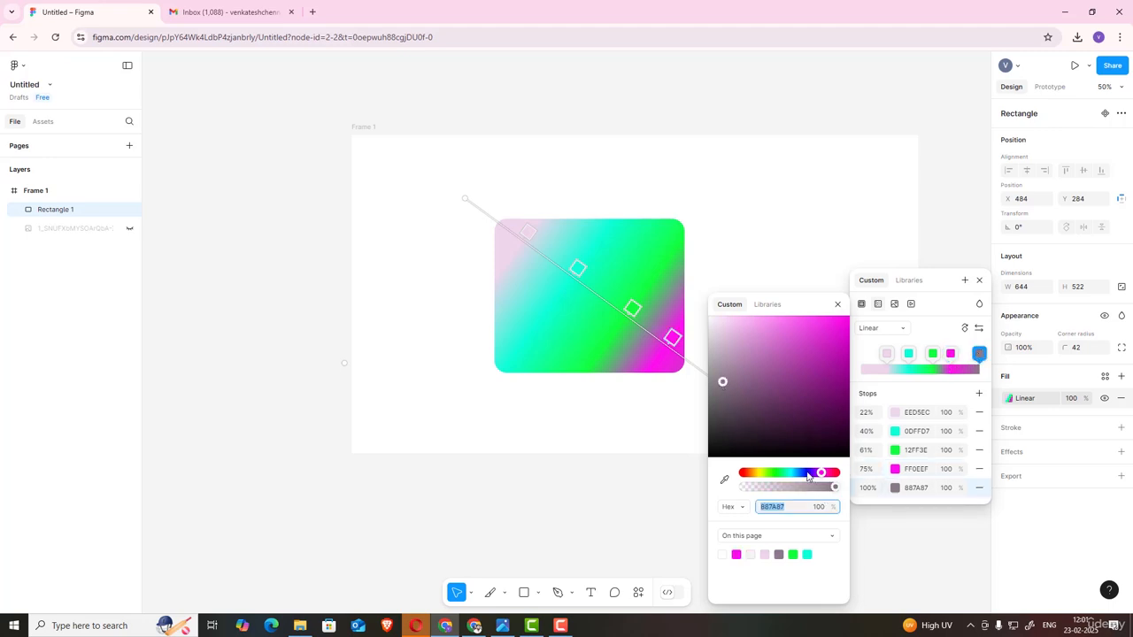
pyautogui.moveTo(807, 477); pyautogui.dragTo(783, 476)
pyautogui.moveTo(721, 381); pyautogui.dragTo(788, 422)
pyautogui.click(837, 304)
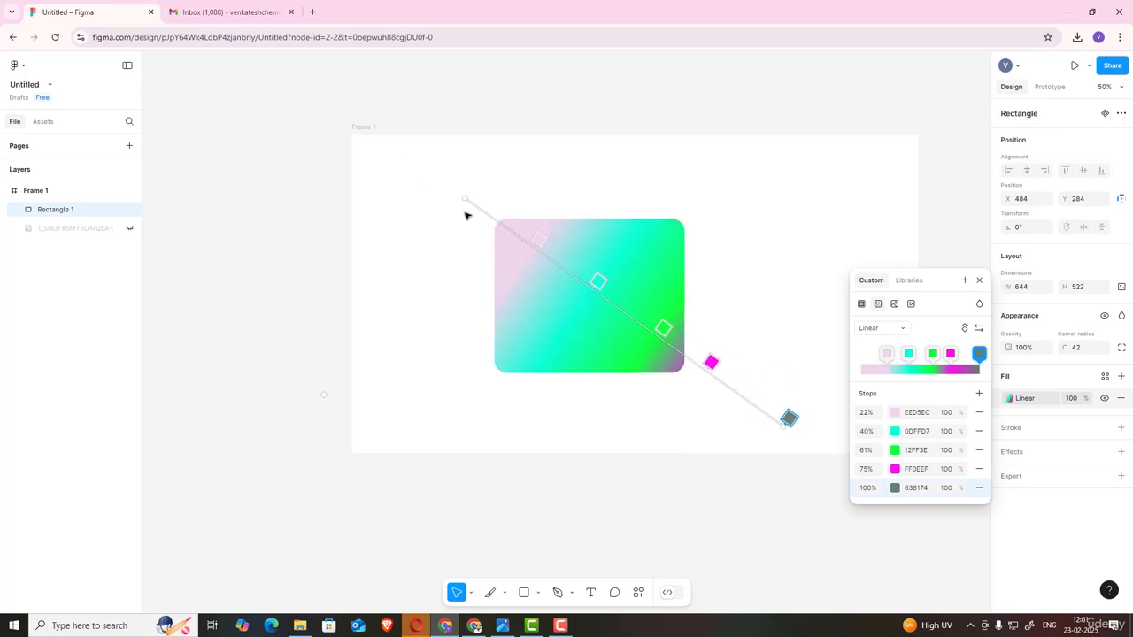
# Step: Extend the gradient's start and rearrange the stops to about 7%, 35%, 50% and 78%
pyautogui.moveTo(465, 198); pyautogui.dragTo(400, 146)
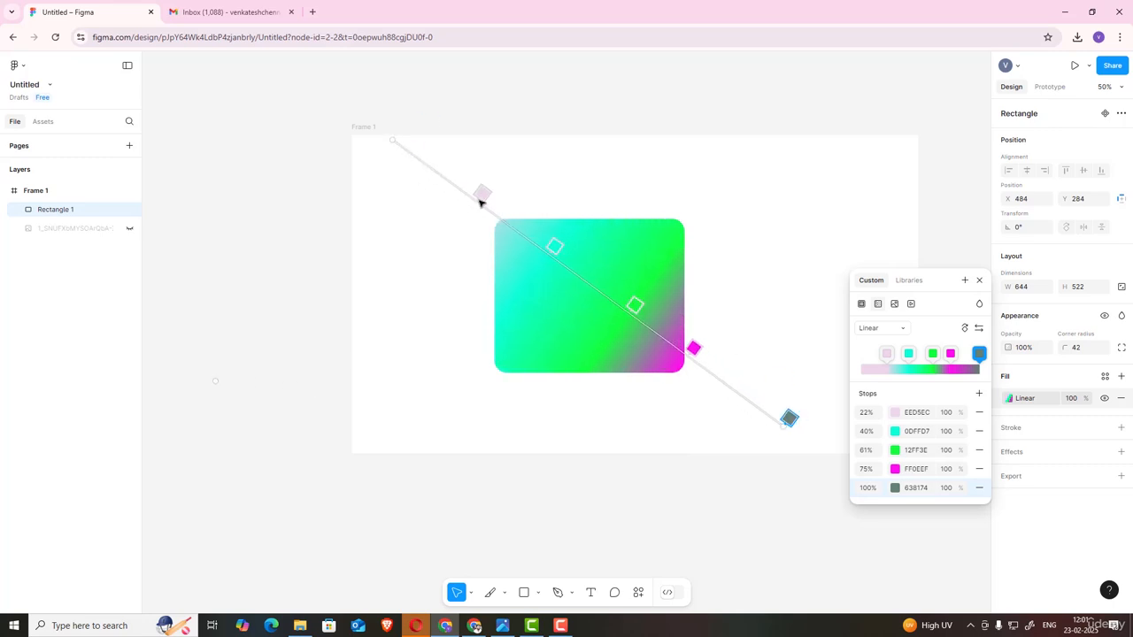
pyautogui.moveTo(487, 196); pyautogui.dragTo(424, 151)
pyautogui.moveTo(553, 249); pyautogui.dragTo(508, 213)
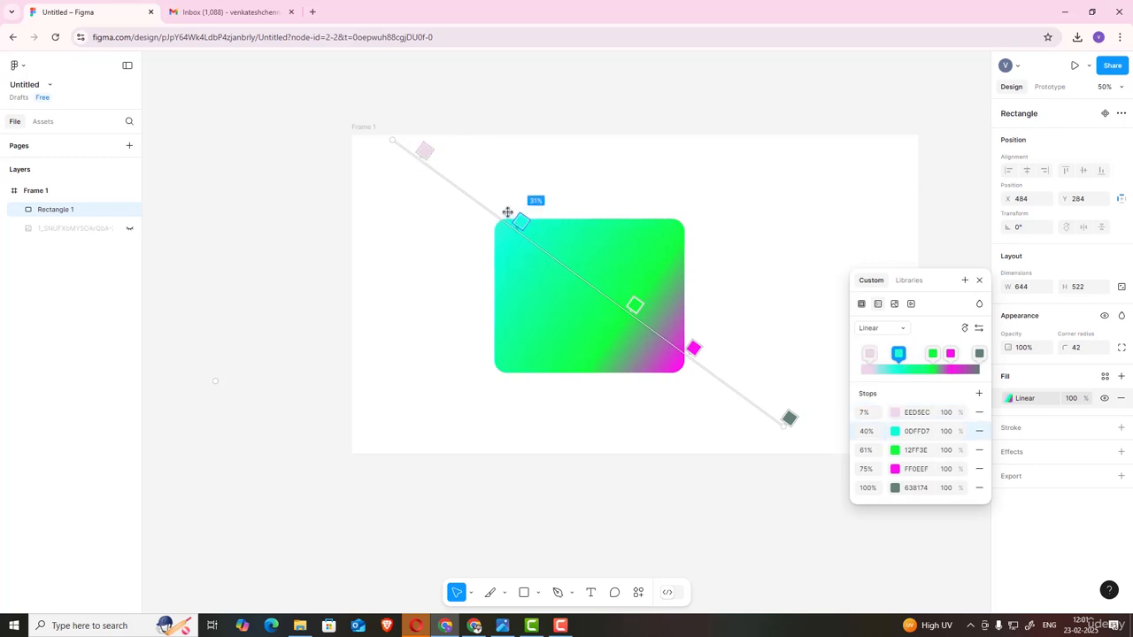
pyautogui.moveTo(633, 306); pyautogui.dragTo(579, 263)
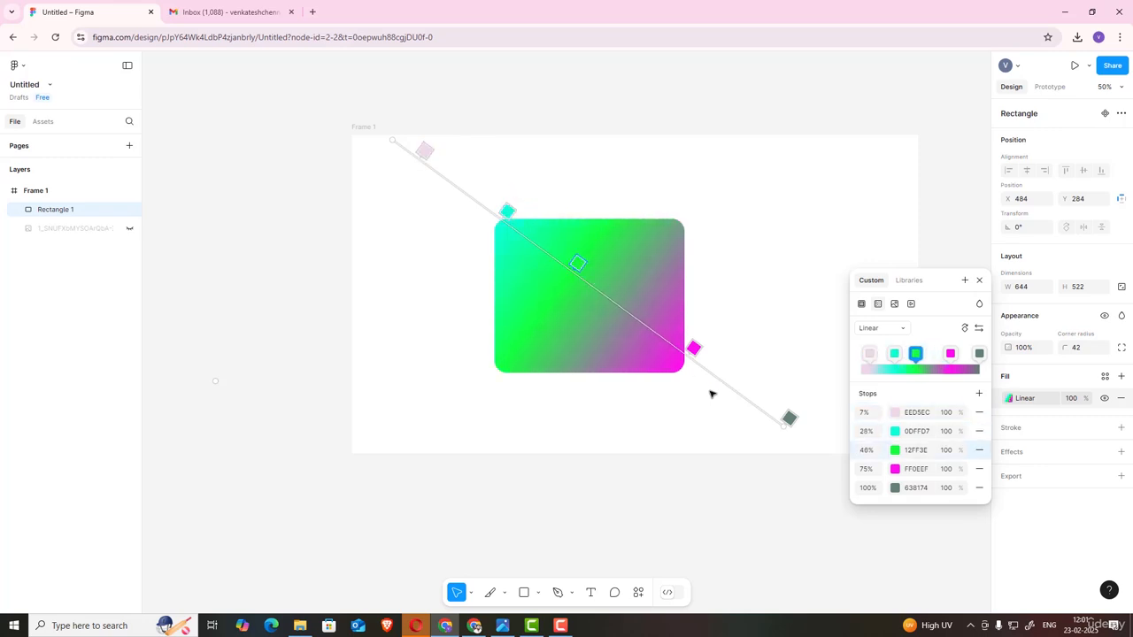
pyautogui.moveTo(693, 348); pyautogui.dragTo(761, 398)
pyautogui.moveTo(507, 211); pyautogui.dragTo(456, 175)
pyautogui.moveTo(576, 264); pyautogui.dragTo(605, 284)
pyautogui.click(761, 397)
pyautogui.moveTo(721, 363); pyautogui.dragTo(760, 397)
pyautogui.moveTo(453, 177); pyautogui.dragTo(535, 232)
pyautogui.moveTo(606, 284)
pyautogui.mouseDown()
pyautogui.moveTo(582, 263)
pyautogui.moveTo(593, 274)
pyautogui.mouseUp()
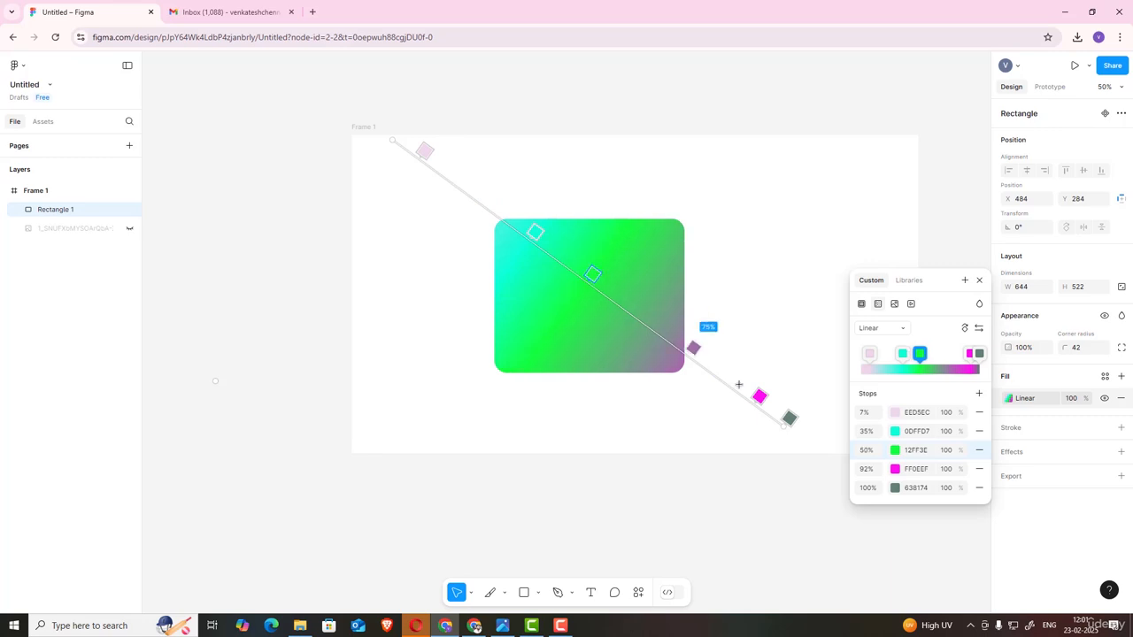
pyautogui.moveTo(760, 397); pyautogui.dragTo(709, 351)
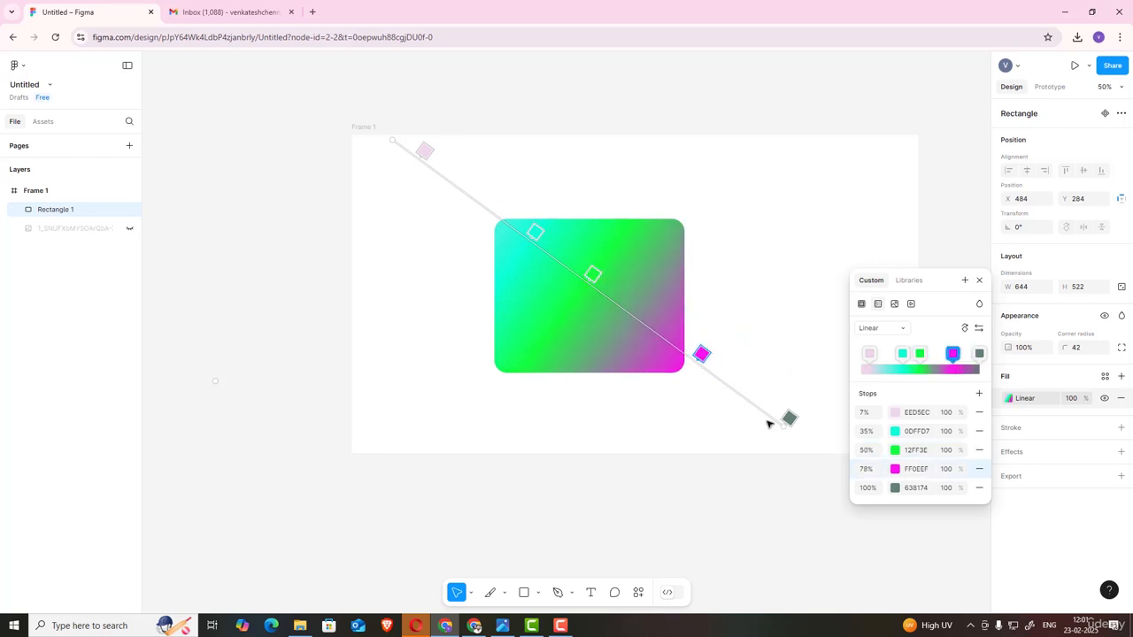
# Step: Drag both gradient endpoints further out beyond the frame and exit gradient editing
pyautogui.moveTo(788, 420); pyautogui.dragTo(873, 504)
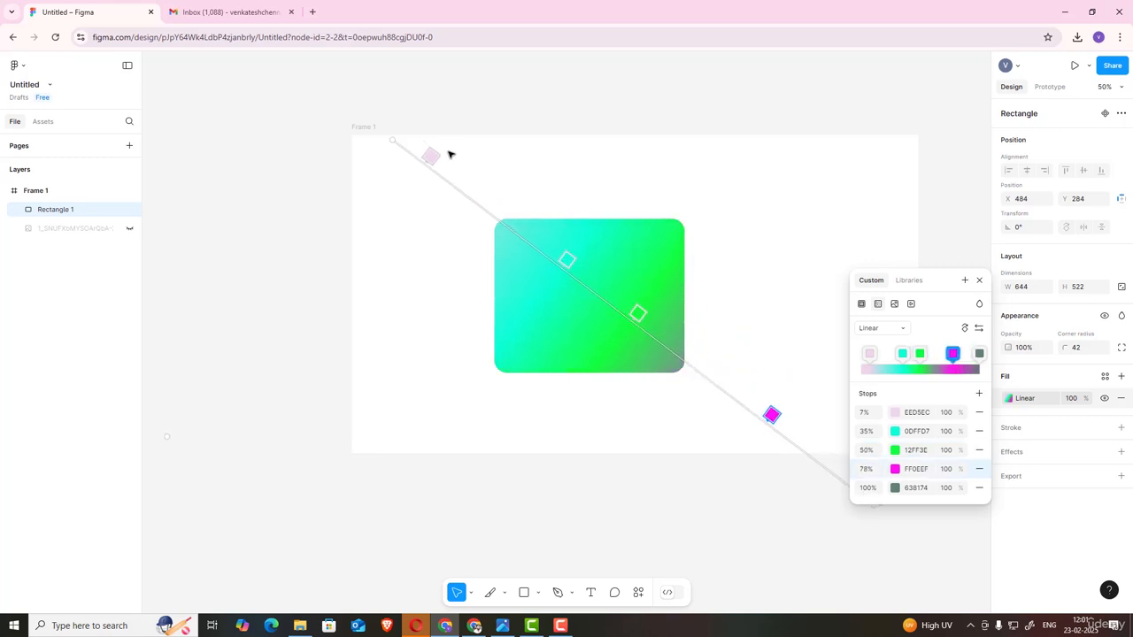
pyautogui.moveTo(391, 140); pyautogui.dragTo(275, 136)
pyautogui.press('Escape')
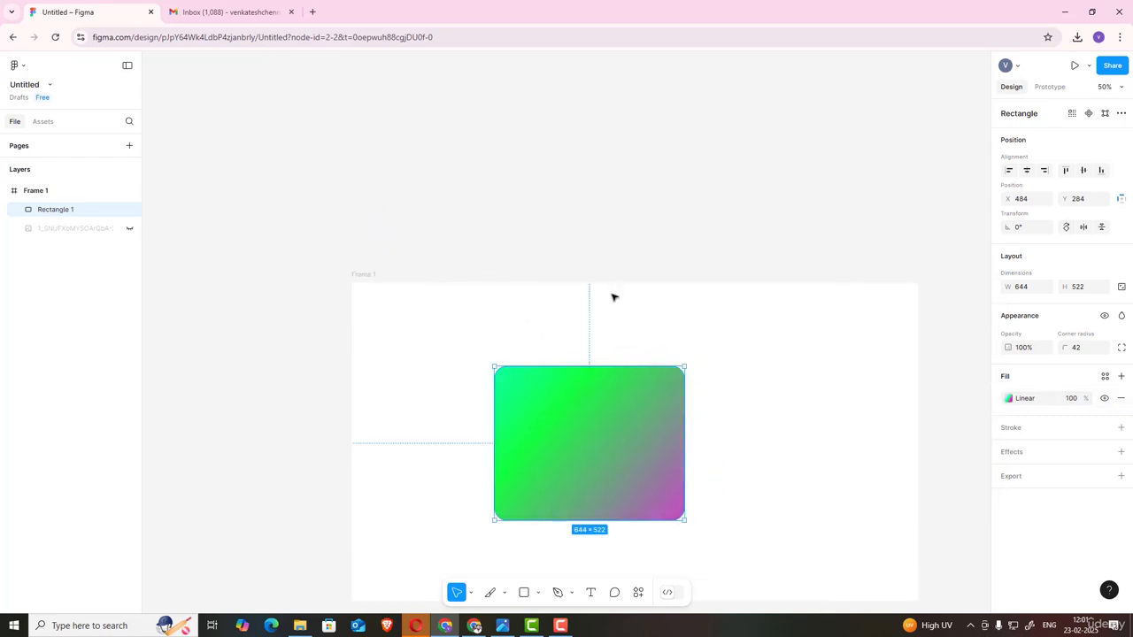
# Step: Replace the rectangle's fill with an image uploaded from the computer
pyautogui.click(777, 399)
pyautogui.click(646, 430)
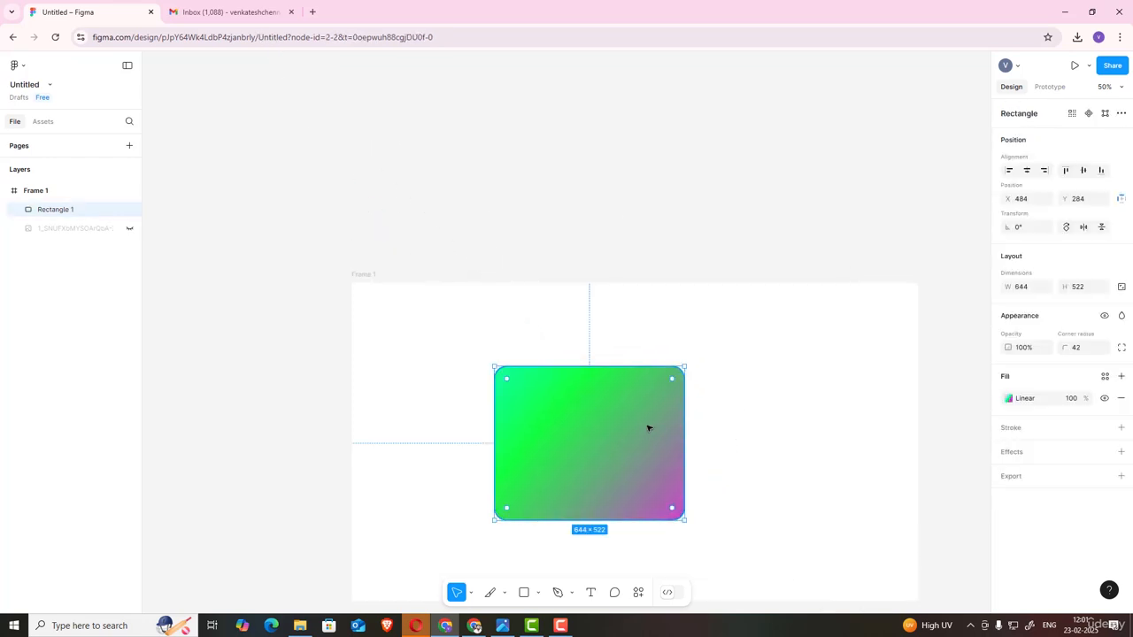
pyautogui.click(1008, 398)
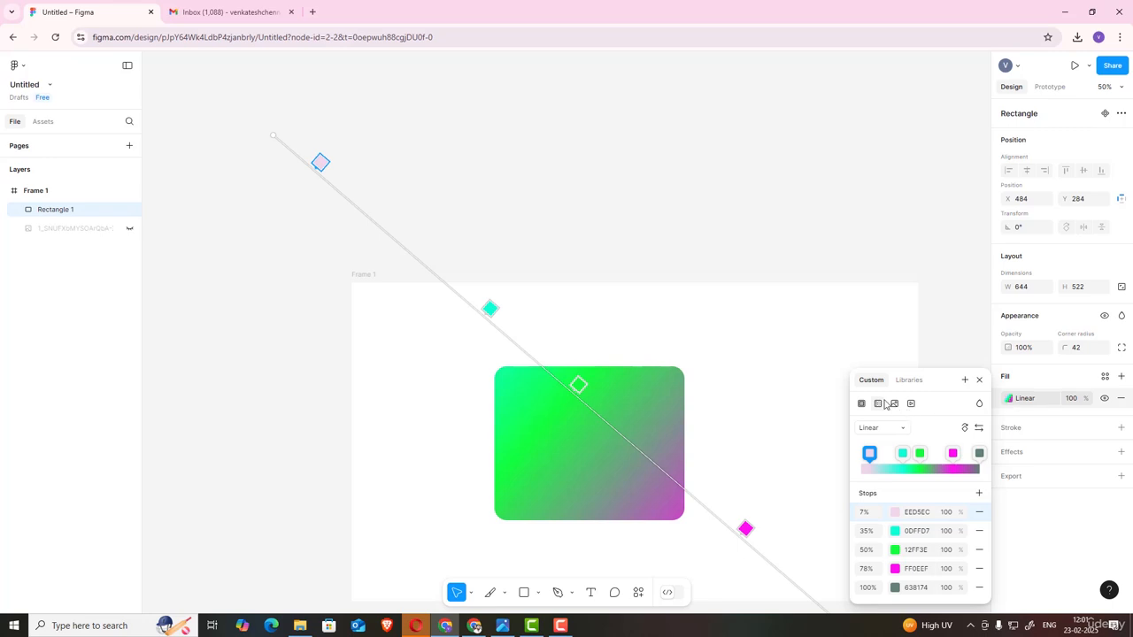
pyautogui.click(894, 404)
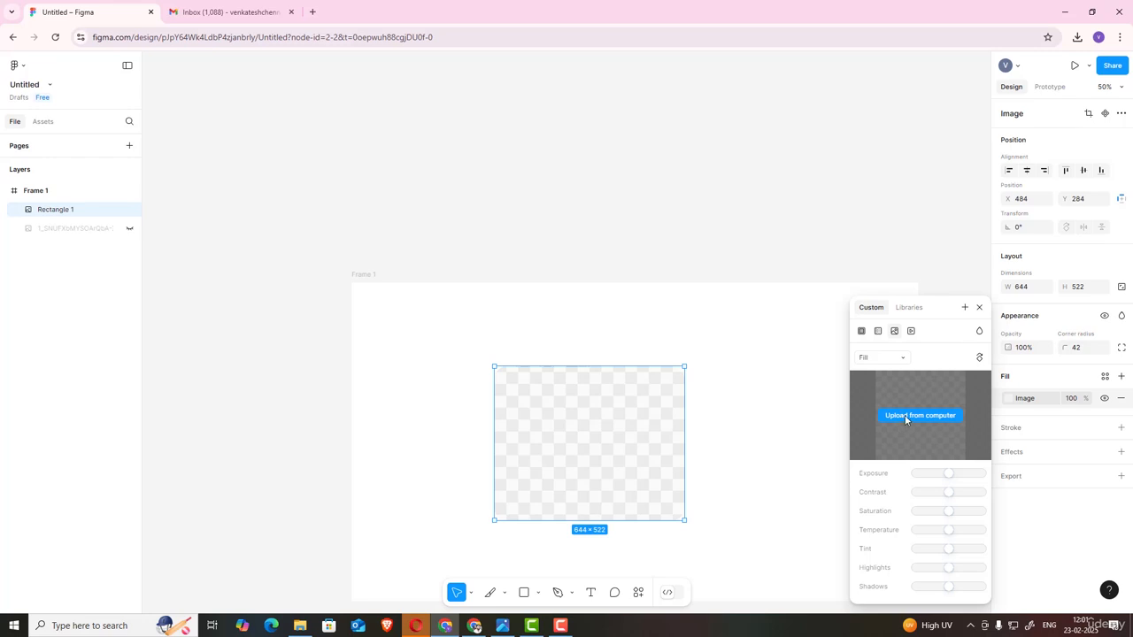
pyautogui.click(906, 415)
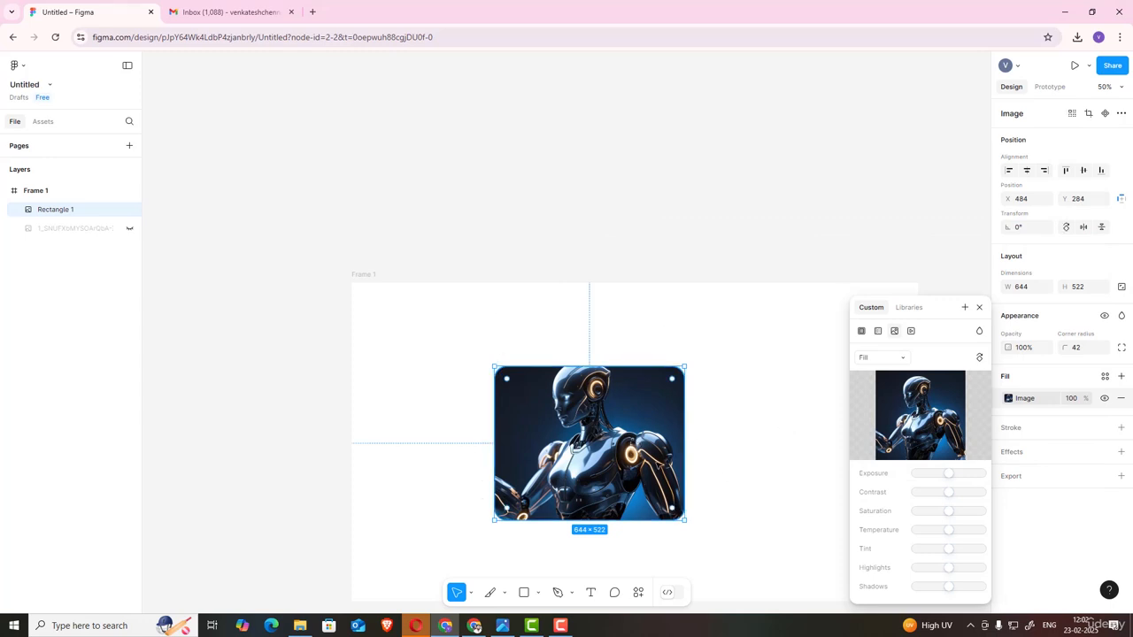
# Step: Narrow the rectangle from its left edge to 632 wide and close the fill picker
pyautogui.moveTo(493, 364)
pyautogui.mouseDown()
pyautogui.moveTo(480, 351)
pyautogui.moveTo(498, 366)
pyautogui.mouseUp()
pyautogui.click(784, 416)
pyautogui.click(633, 432)
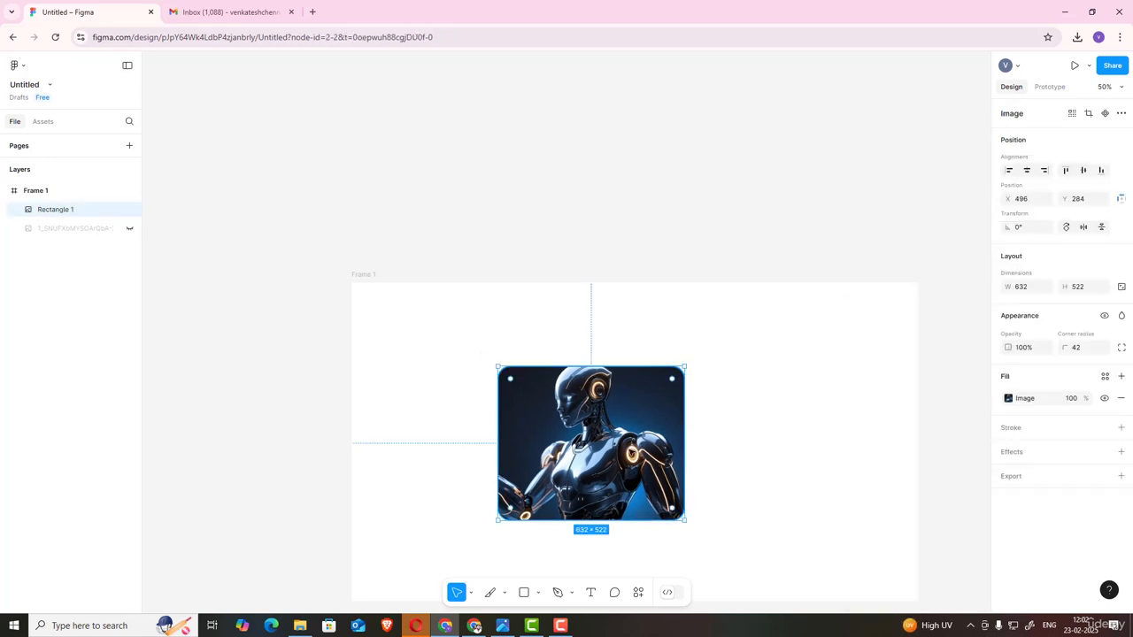
# Step: Adjust the image fill's exposure, contrast, saturation, temperature, tint and highlights
pyautogui.click(1008, 398)
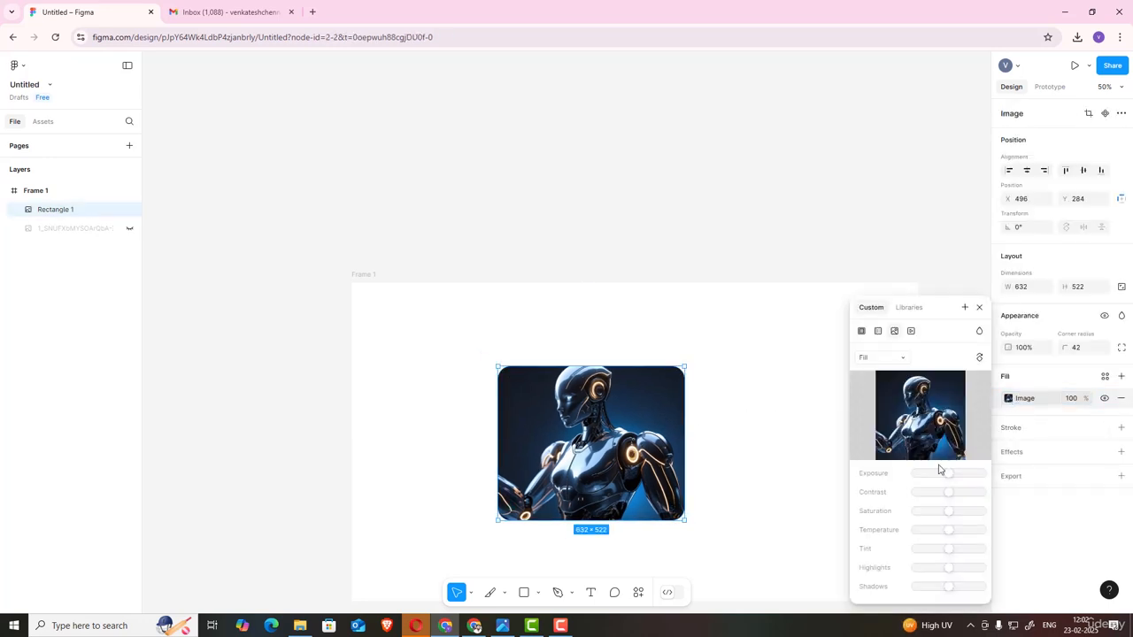
pyautogui.moveTo(948, 476); pyautogui.dragTo(941, 540)
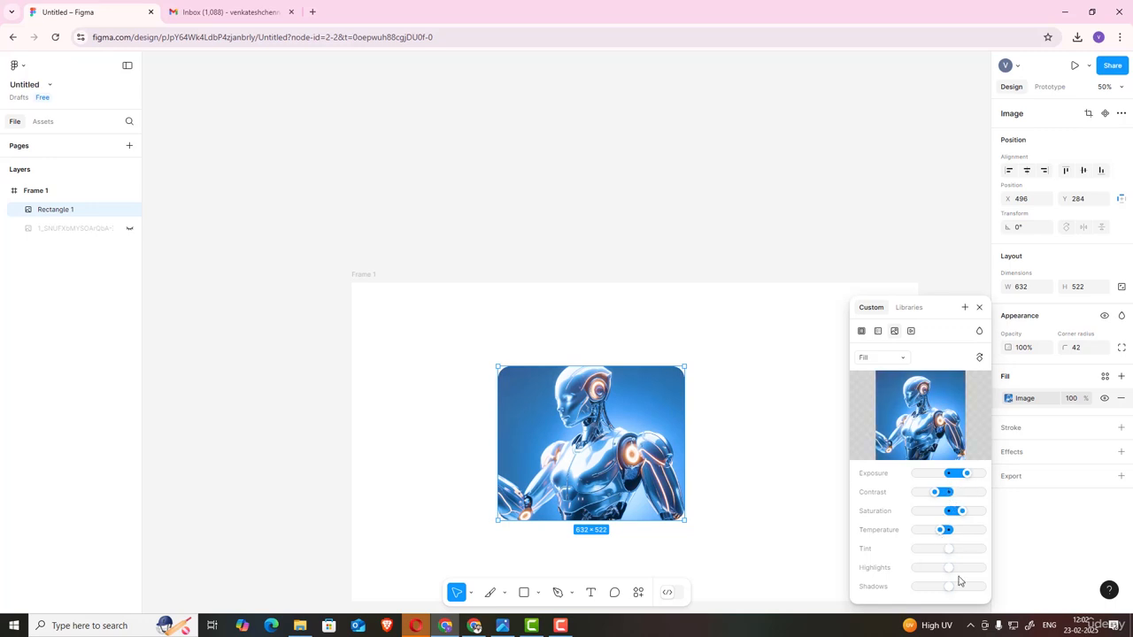
pyautogui.moveTo(951, 551); pyautogui.dragTo(962, 587)
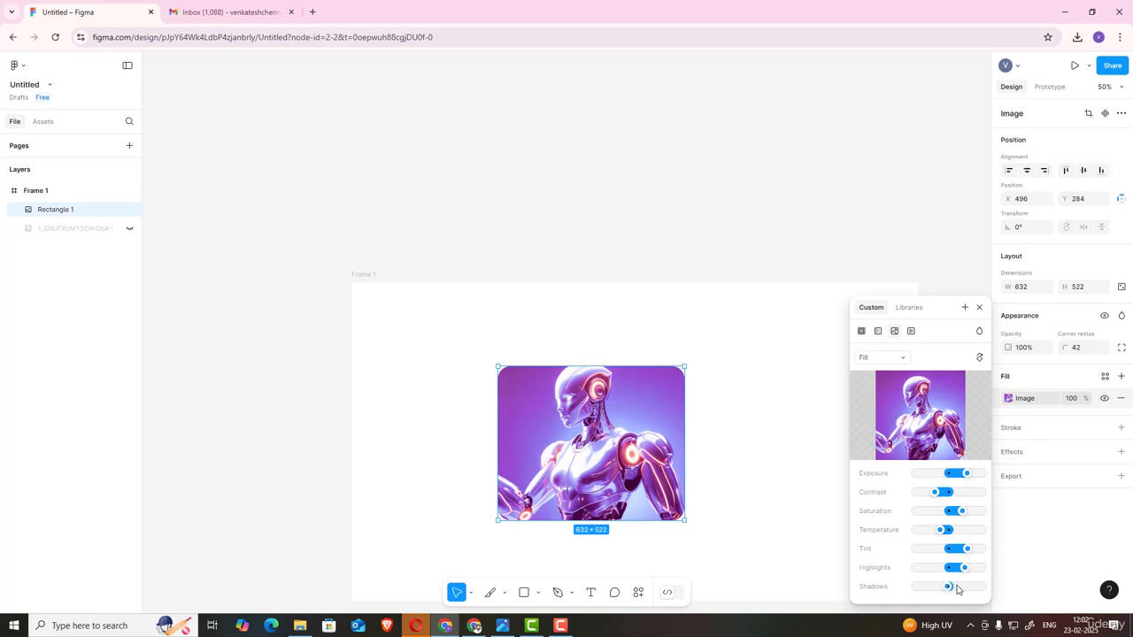
# Step: Try a video fill on the rectangle, then switch back to an empty image fill and close the picker
pyautogui.click(911, 332)
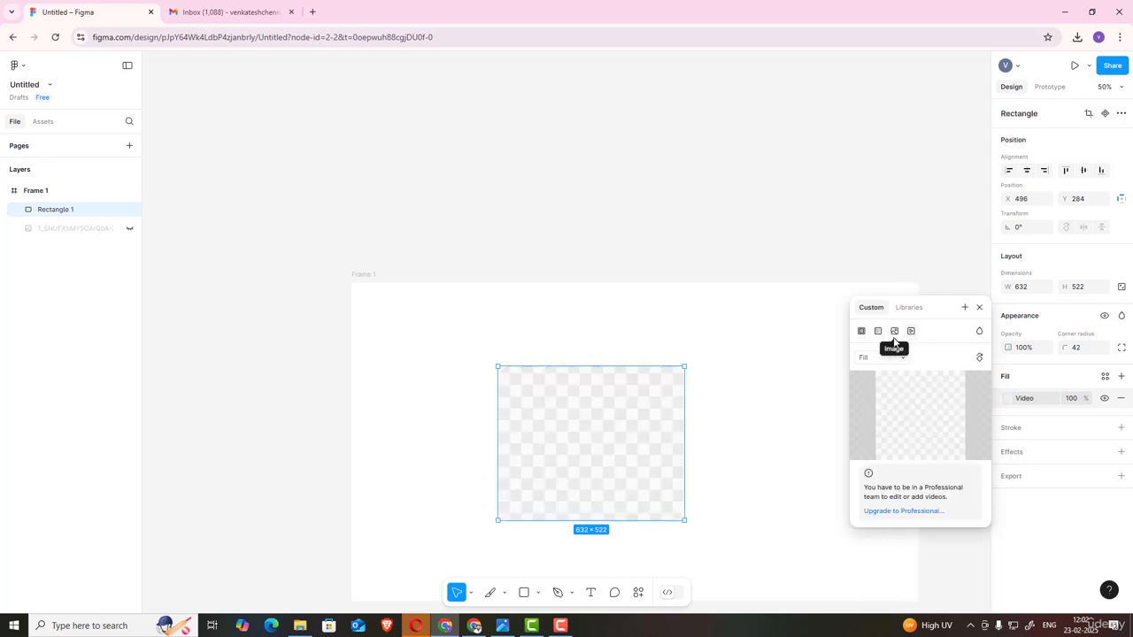
pyautogui.click(895, 332)
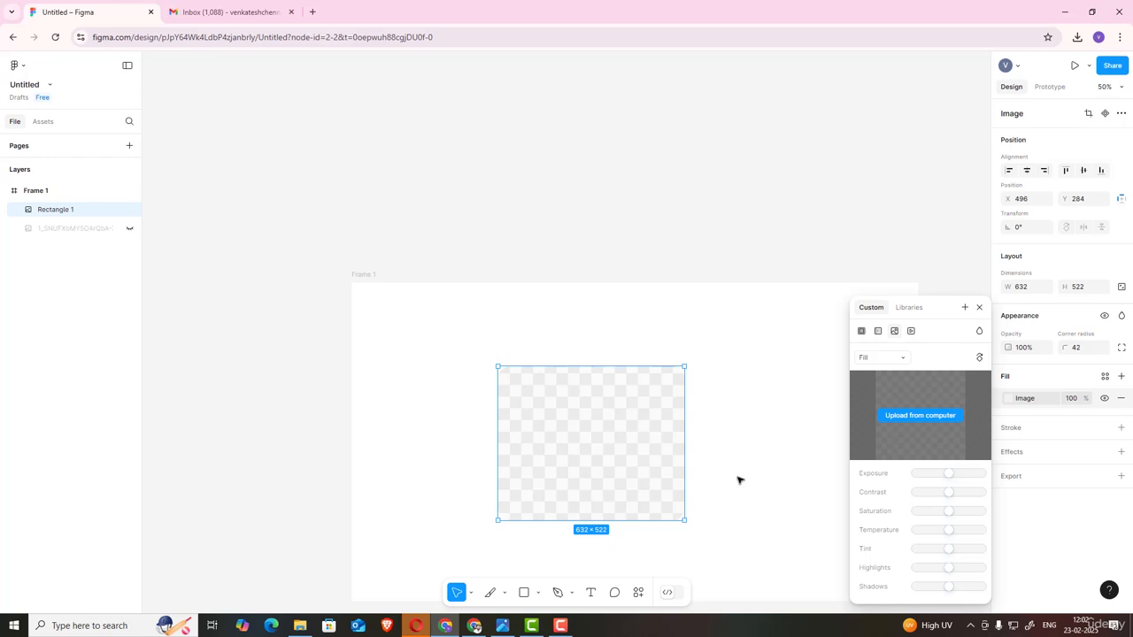
pyautogui.click(979, 307)
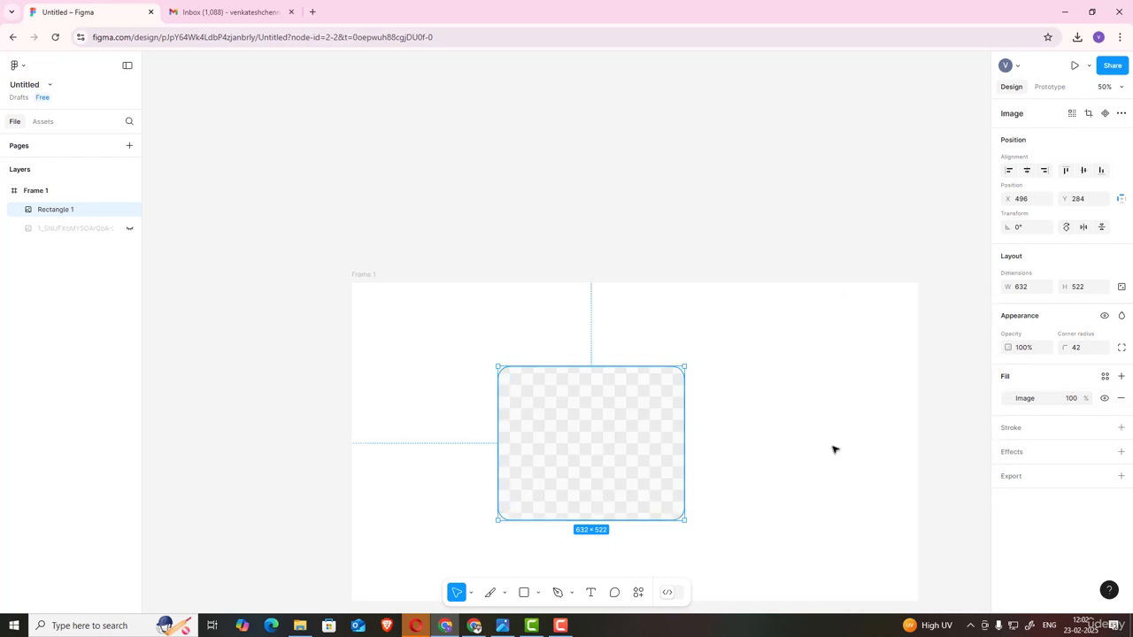
# Step: Upload the image Leonardo_Phoenix_10_A_highly_advanced_AI_system_becomes_selfaw_1 from Downloads as the rectangle's fill
pyautogui.click(1027, 399)
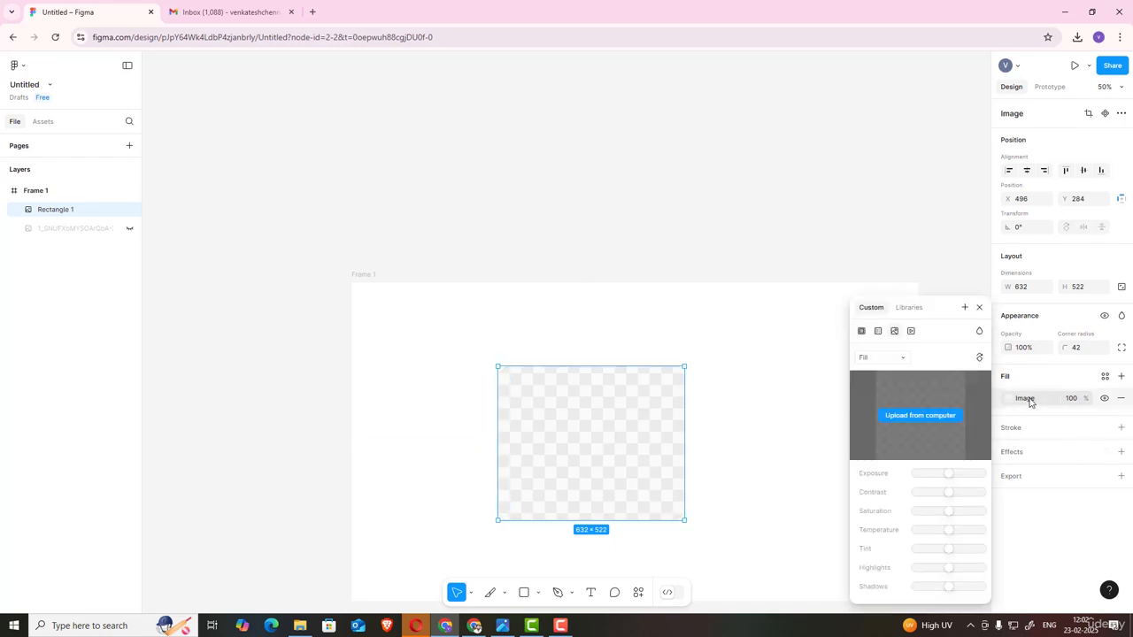
pyautogui.click(905, 415)
pyautogui.scroll(-5, 774, 333)
pyautogui.click(774, 333)
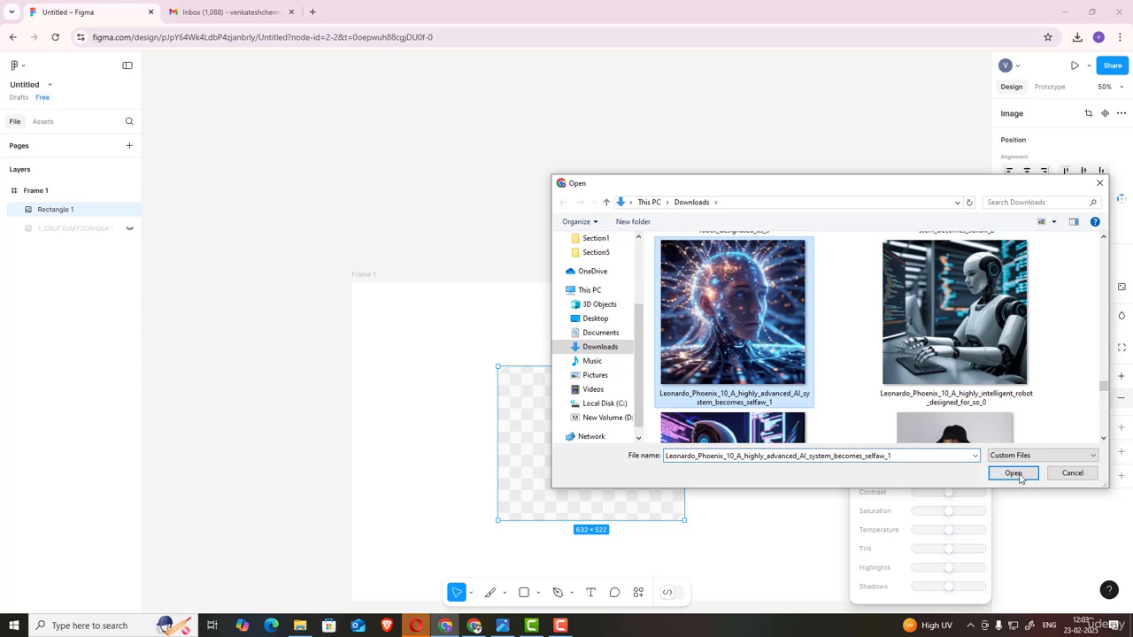
pyautogui.click(1013, 473)
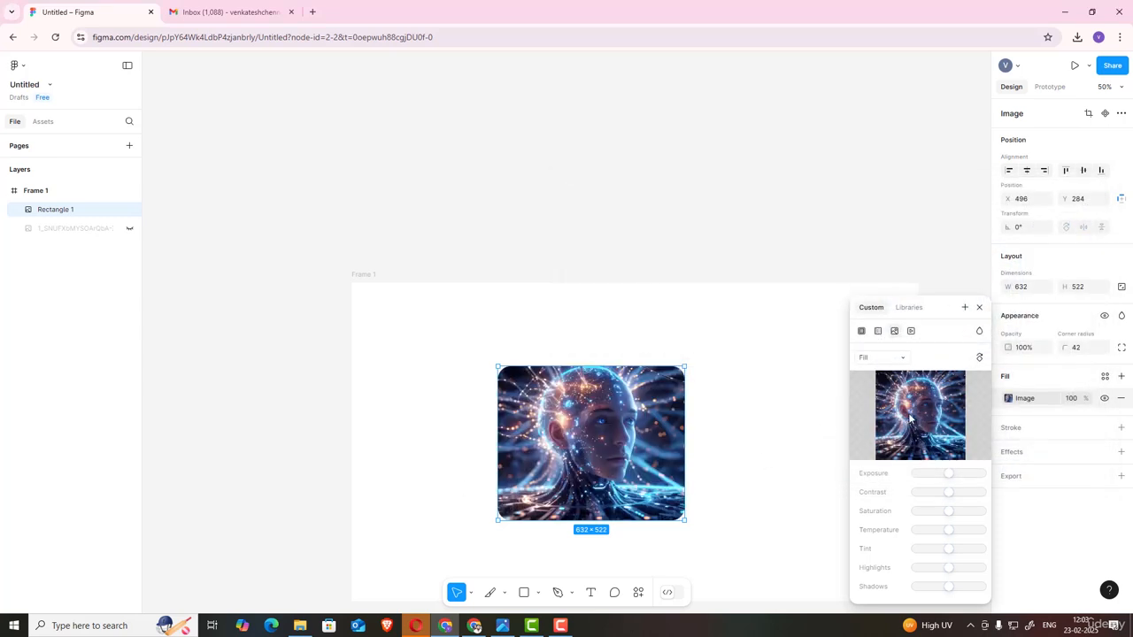
# Step: Add a black stroke to the rectangle, positioned Inside with a weight of 15
pyautogui.click(978, 307)
pyautogui.click(1018, 429)
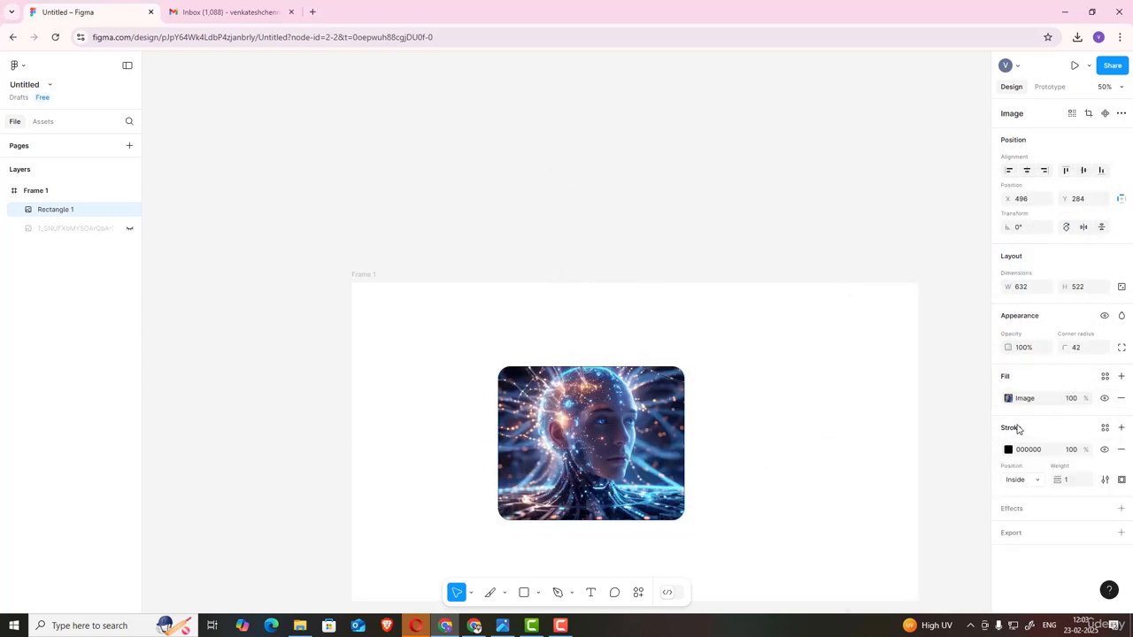
pyautogui.click(1034, 480)
pyautogui.click(1034, 466)
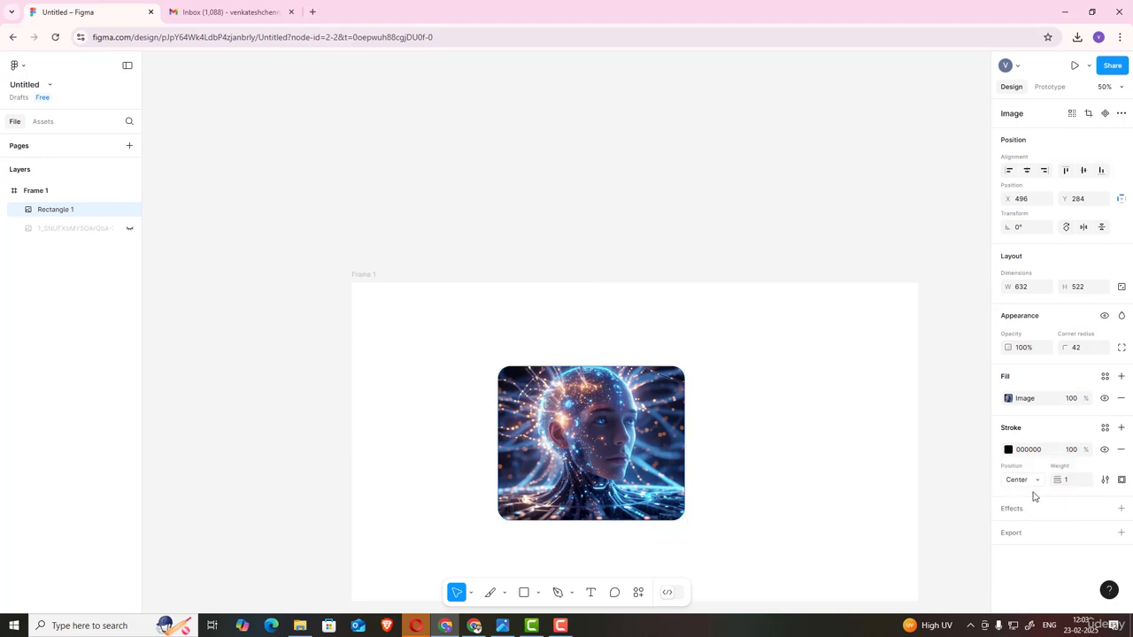
pyautogui.click(1027, 483)
pyautogui.click(1036, 493)
pyautogui.moveTo(1056, 479); pyautogui.dragTo(1072, 479)
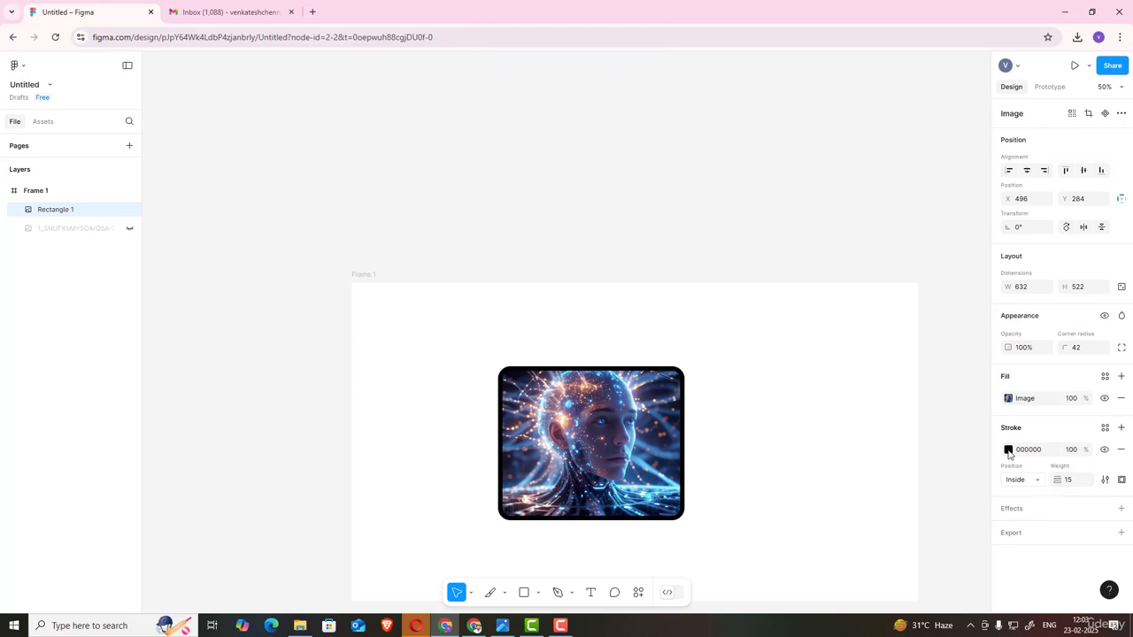
# Step: Change the stroke's paint to a linear gradient
pyautogui.click(1008, 450)
pyautogui.click(977, 323)
pyautogui.moveTo(974, 331); pyautogui.dragTo(886, 317)
pyautogui.click(878, 305)
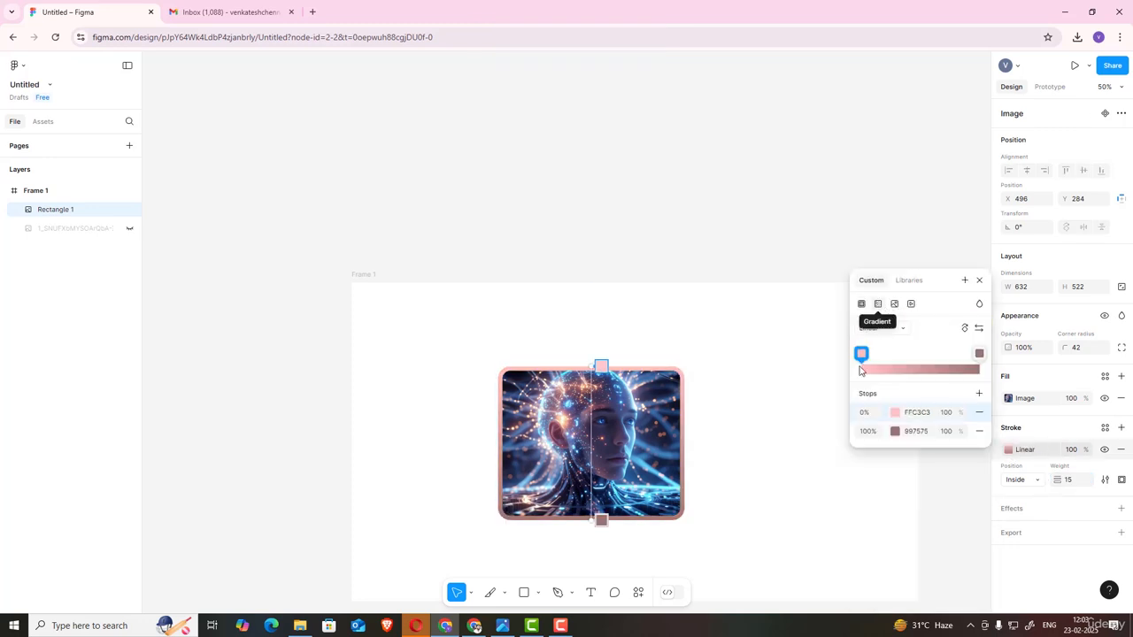
# Step: Move the stroke gradient's first stop to 24% and extend both endpoints beyond the rectangle
pyautogui.moveTo(864, 357); pyautogui.dragTo(889, 355)
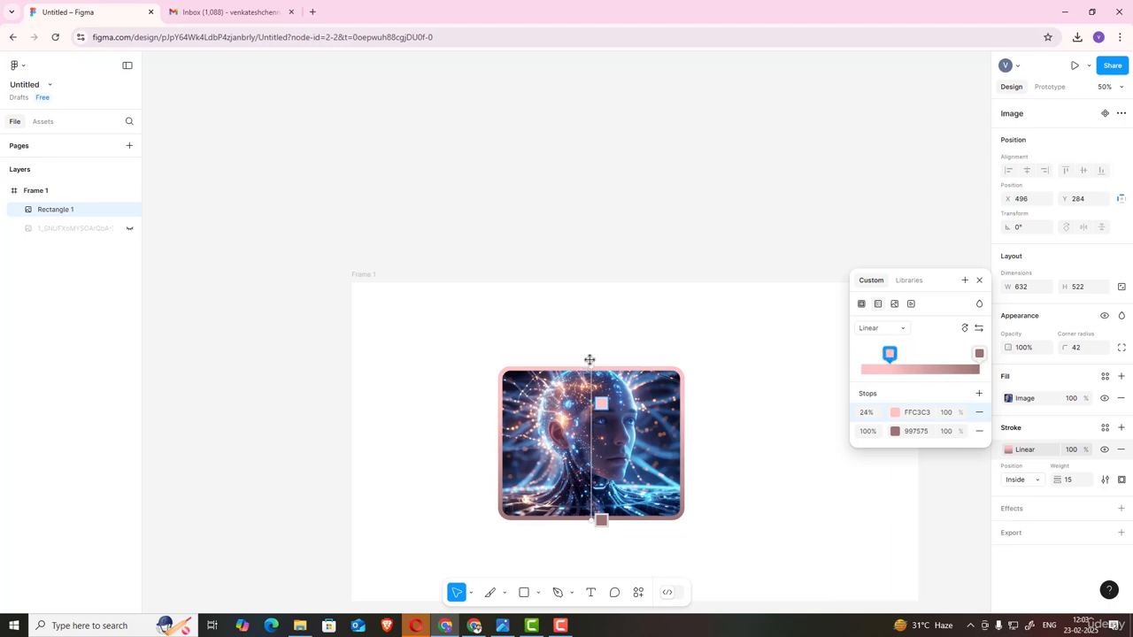
pyautogui.moveTo(592, 361); pyautogui.dragTo(594, 341)
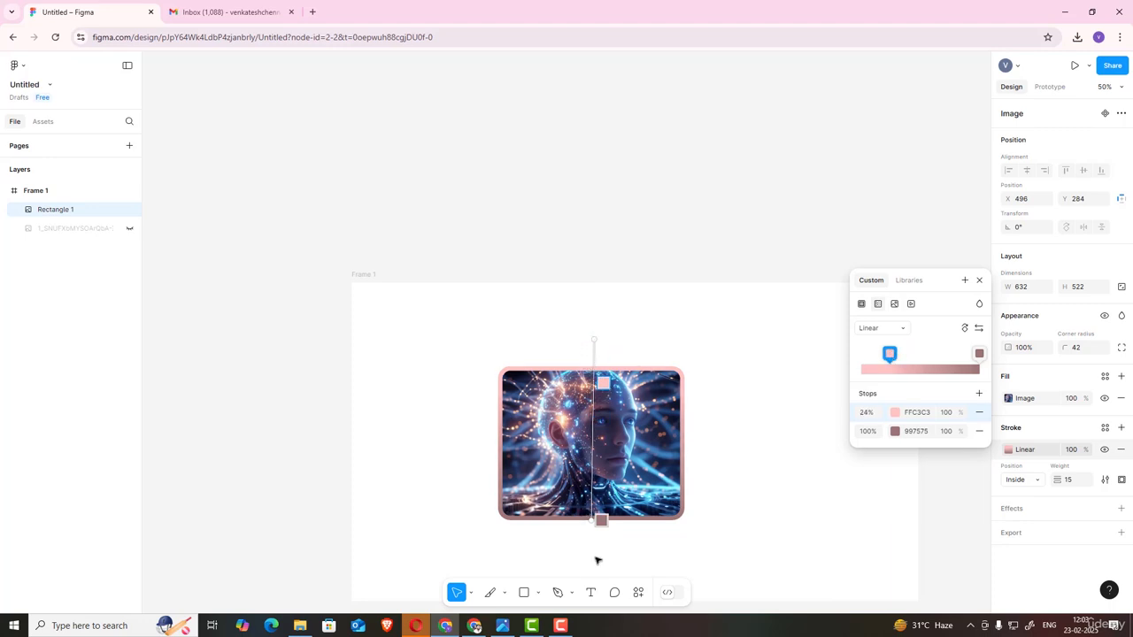
pyautogui.moveTo(591, 519); pyautogui.dragTo(590, 539)
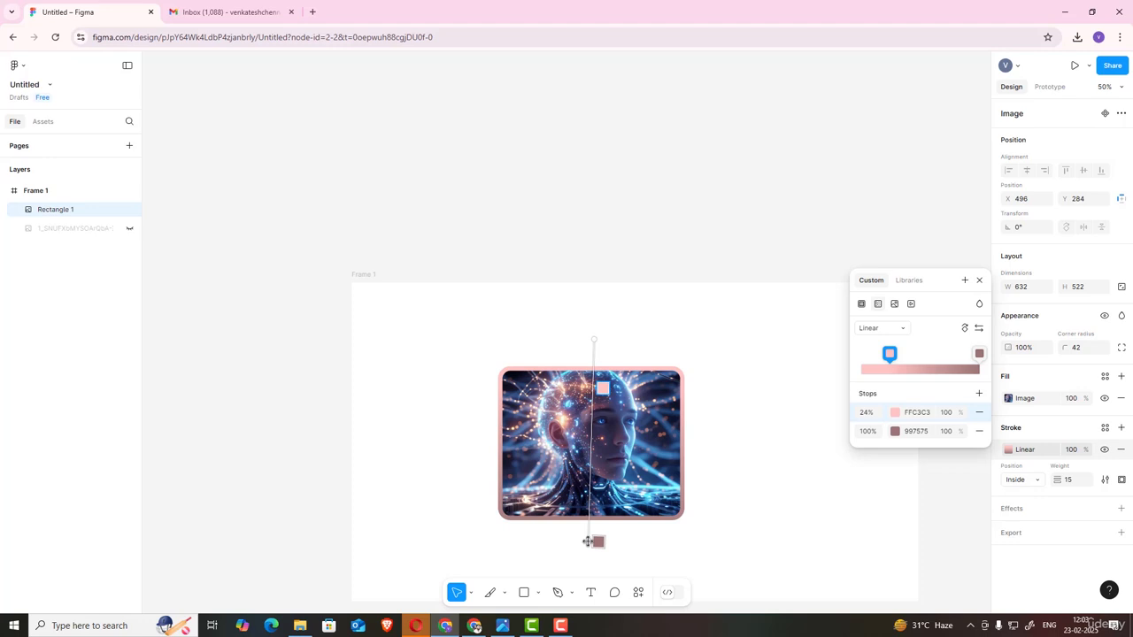
# Step: Add a stroke gradient stop at 50% and make the first stop red, FF0000, at 19%
pyautogui.moveTo(889, 355); pyautogui.dragTo(870, 286)
pyautogui.click(922, 366)
pyautogui.click(896, 415)
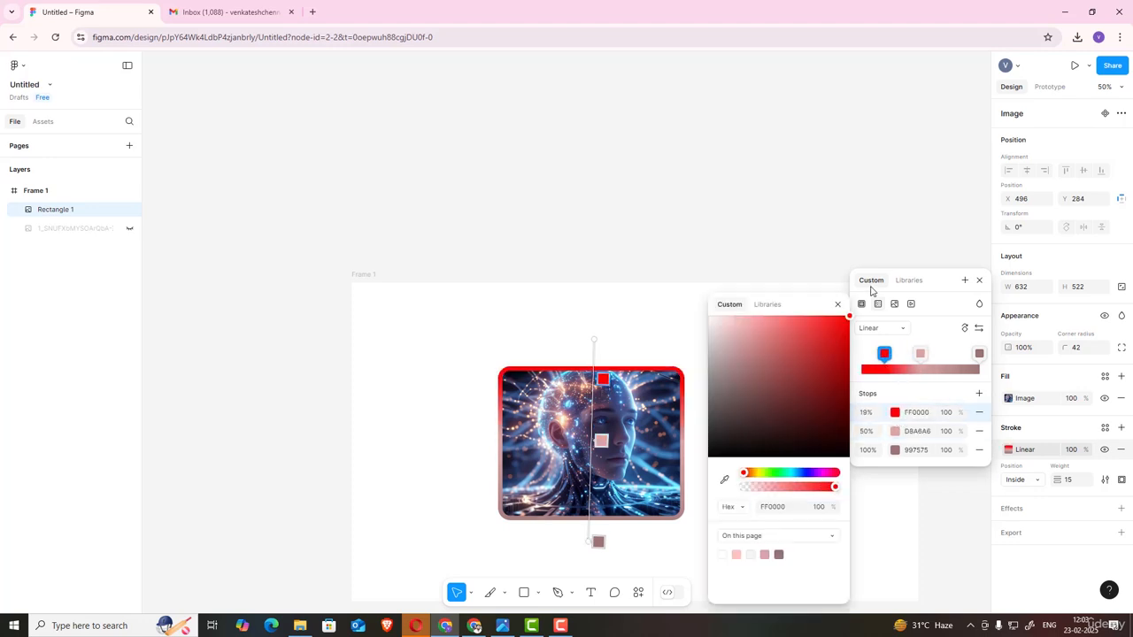
# Step: Color the 50% stroke gradient stop lavender, B1A6D8, and close the color picker
pyautogui.click(919, 353)
pyautogui.click(896, 436)
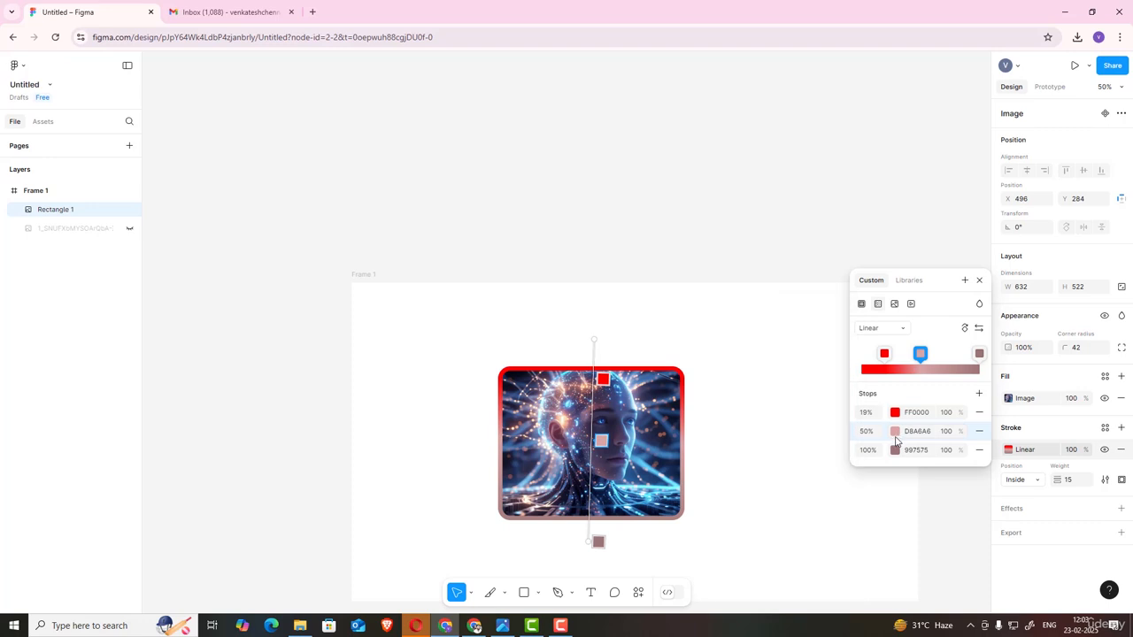
pyautogui.click(895, 434)
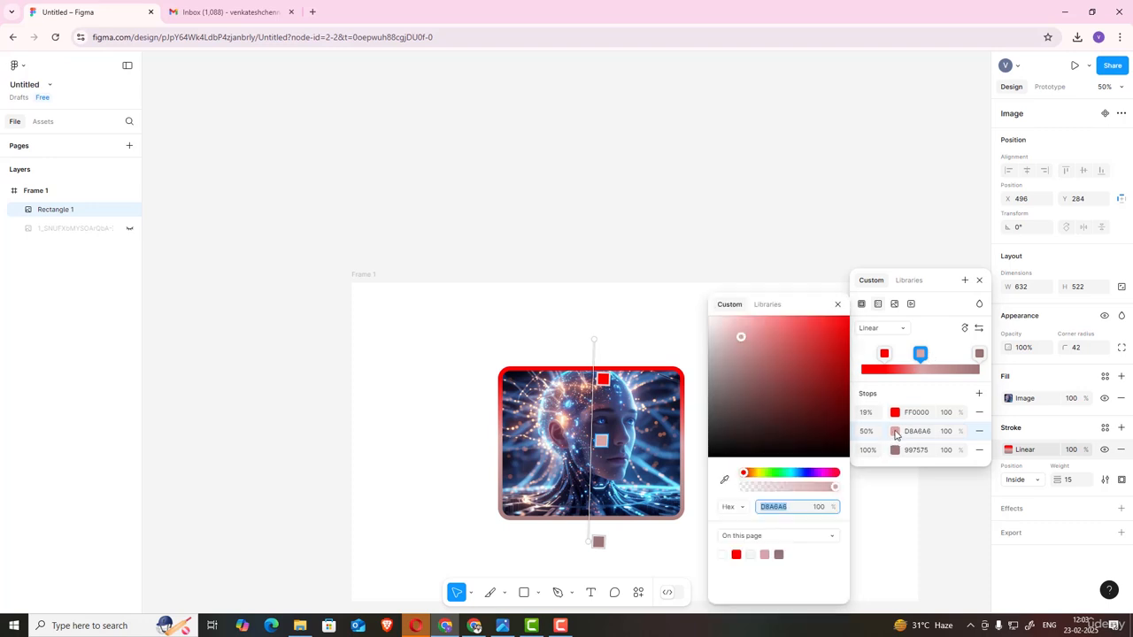
pyautogui.click(808, 475)
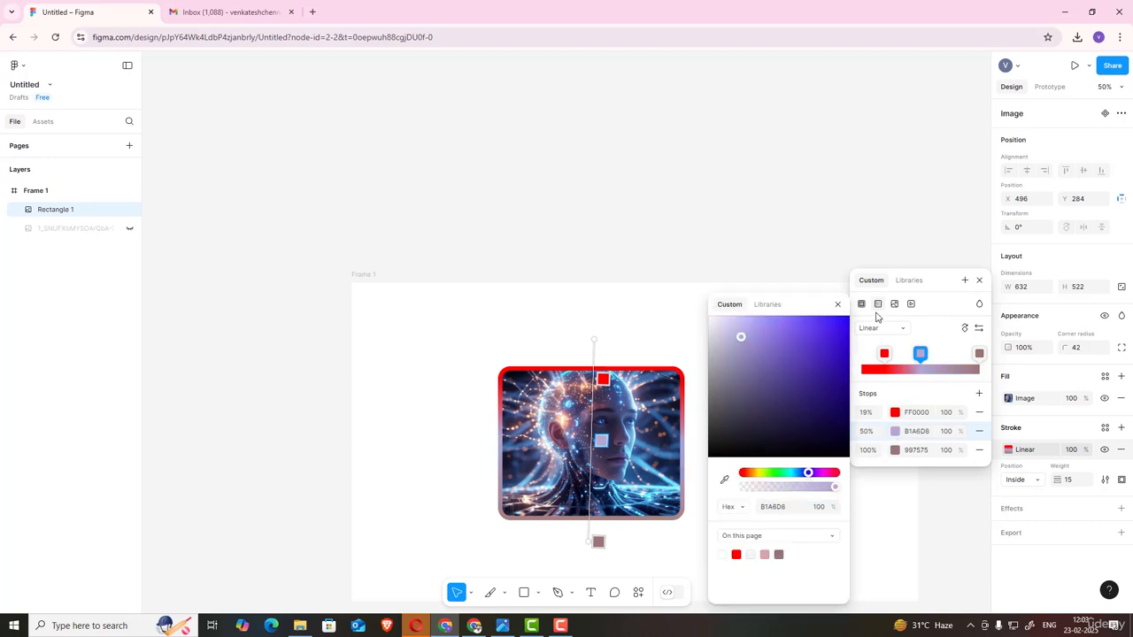
pyautogui.click(837, 304)
# Step: Darken the 100% stop to 111111 and move the red stop to 0%
pyautogui.click(979, 354)
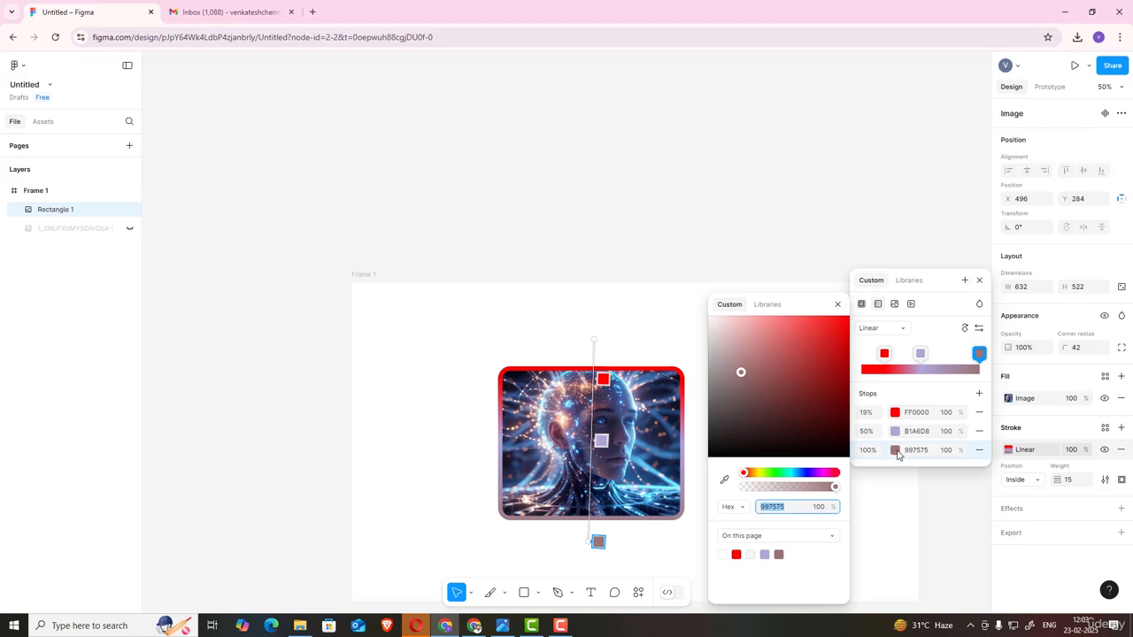
pyautogui.moveTo(720, 396); pyautogui.dragTo(708, 452)
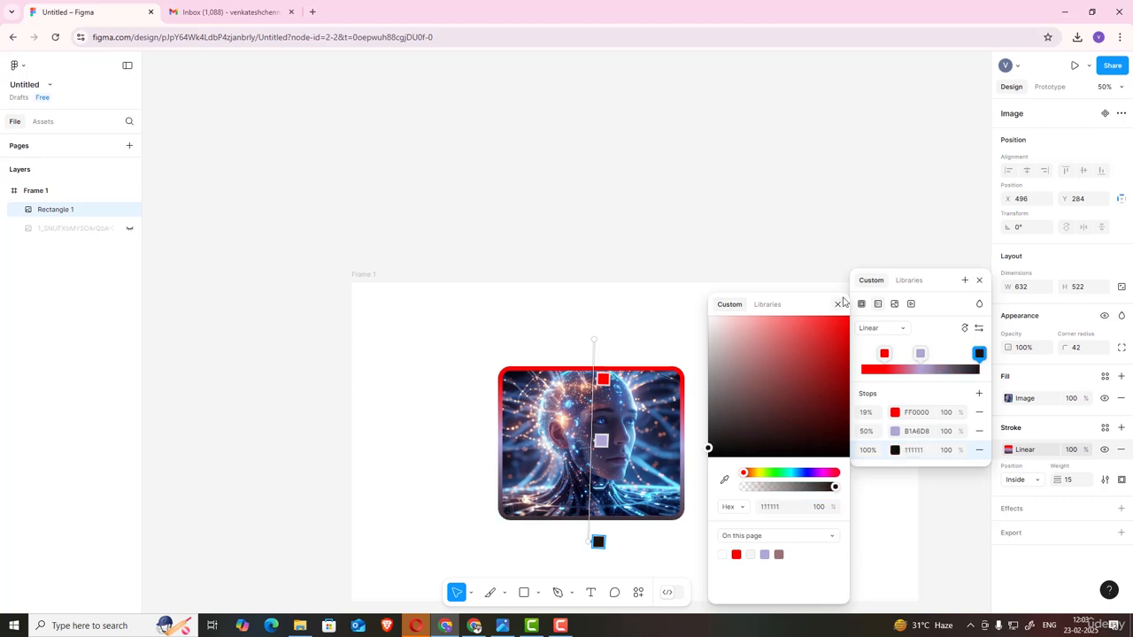
pyautogui.click(838, 303)
pyautogui.moveTo(884, 354); pyautogui.dragTo(843, 358)
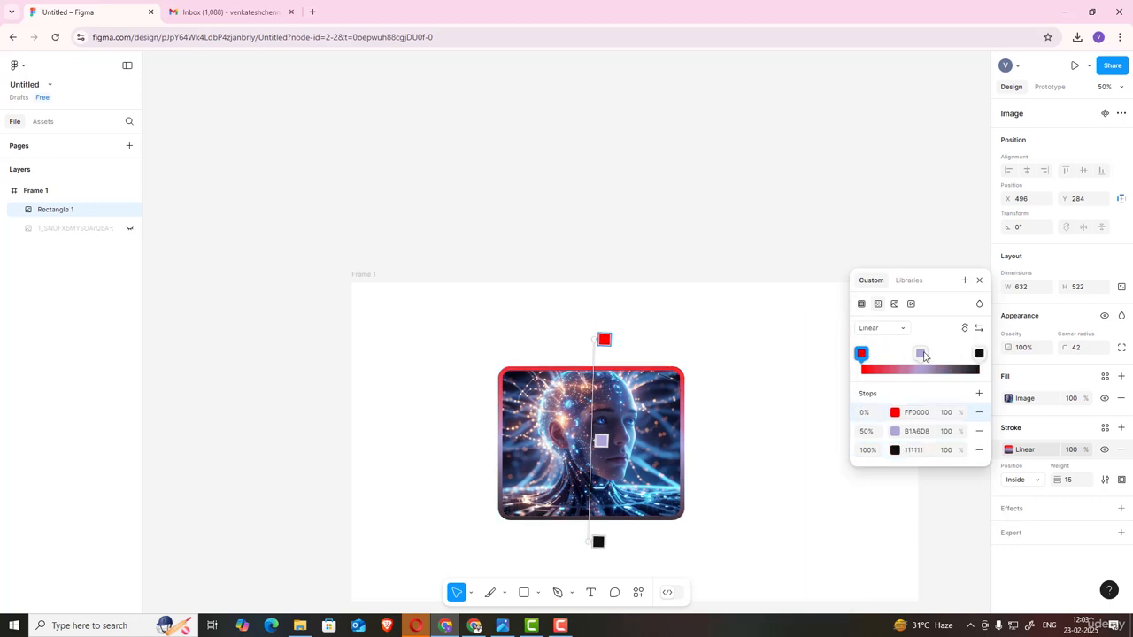
pyautogui.moveTo(920, 354)
pyautogui.mouseDown()
pyautogui.moveTo(906, 355)
pyautogui.moveTo(921, 354)
pyautogui.mouseUp()
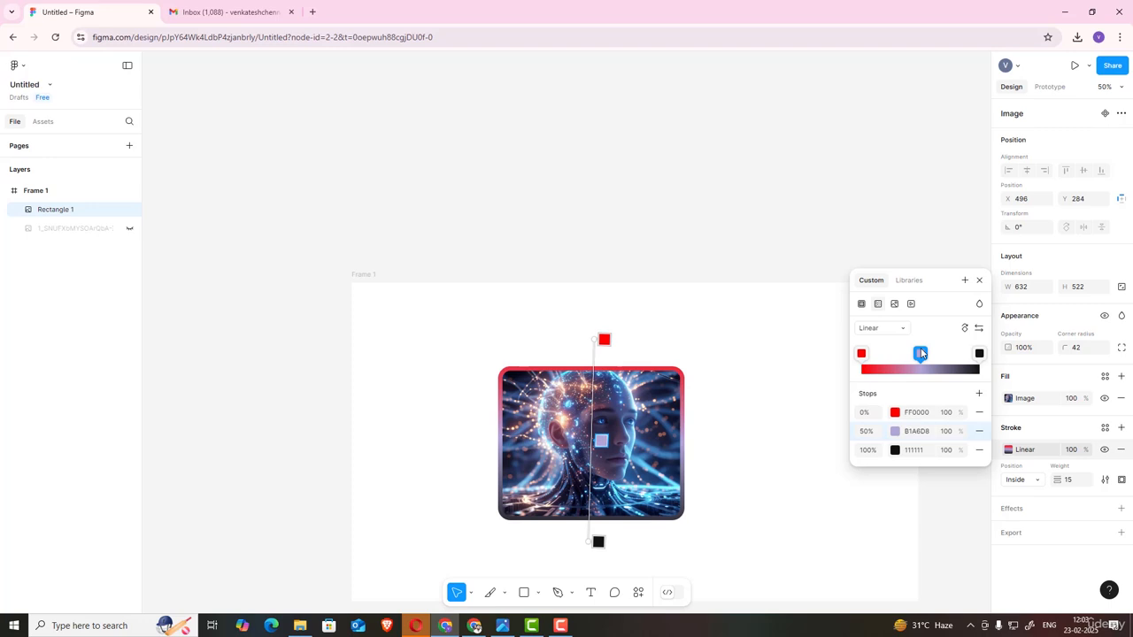
# Step: Replace the stroke's paint with an image uploaded from the computer
pyautogui.click(895, 304)
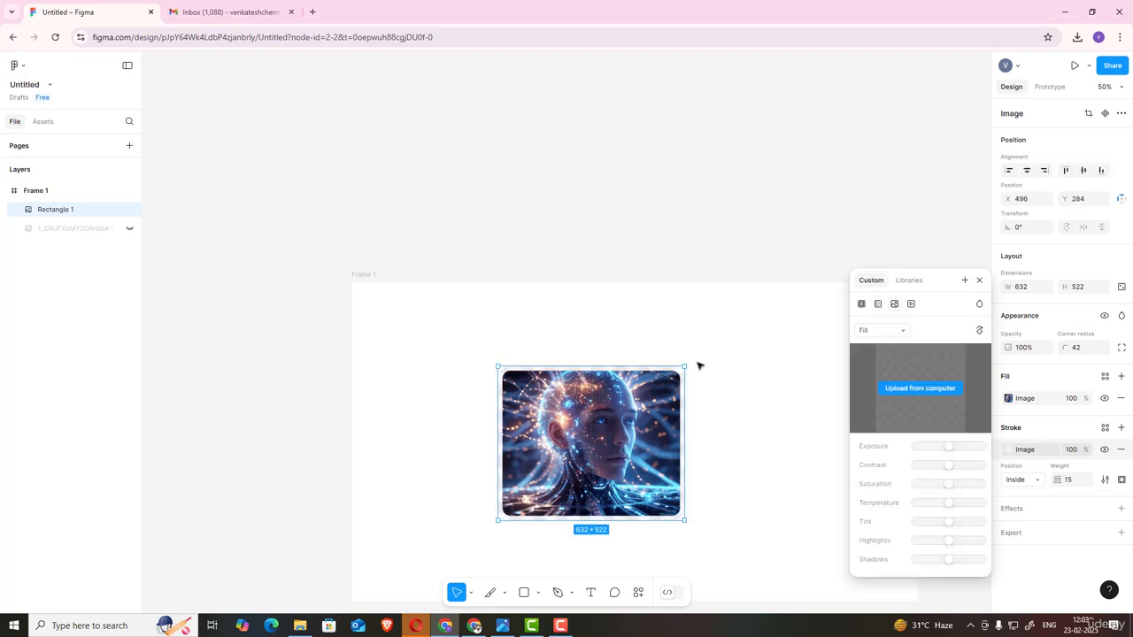
pyautogui.click(926, 393)
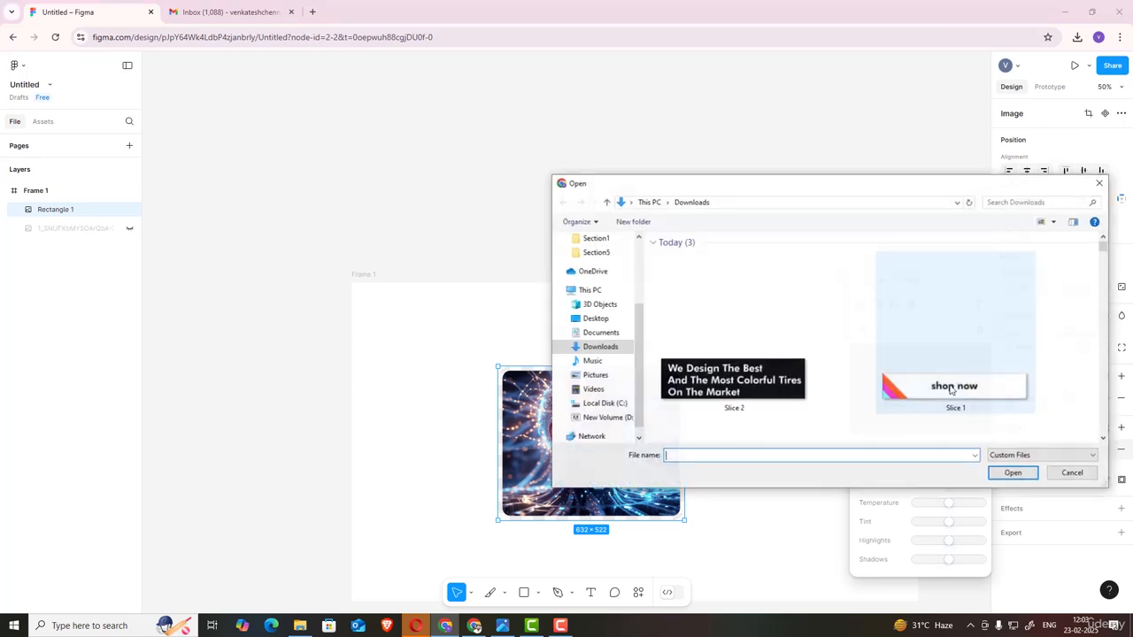
pyautogui.doubleClick(705, 387)
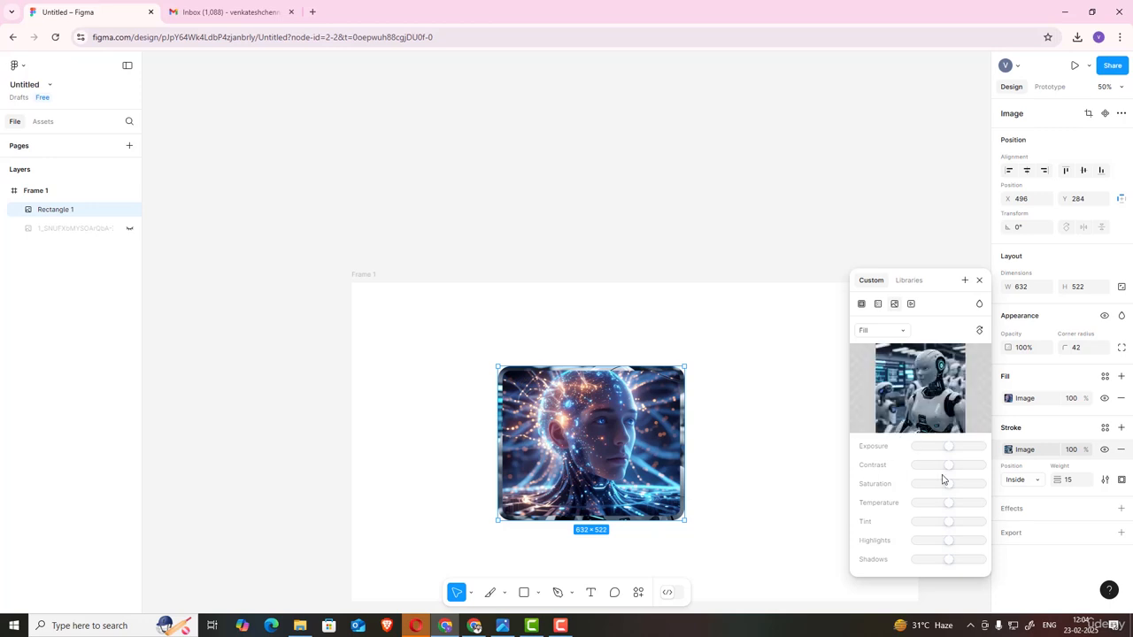
# Step: Try the stroke image's Fit, Crop and Tile modes, return it to Fill and close the picker
pyautogui.click(881, 331)
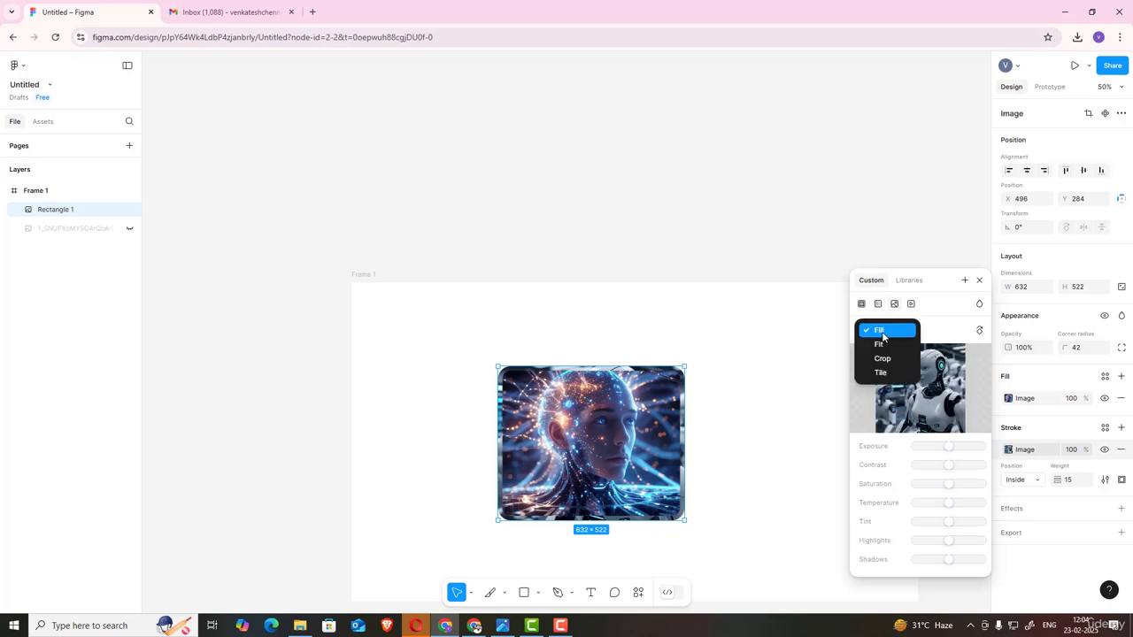
pyautogui.click(881, 344)
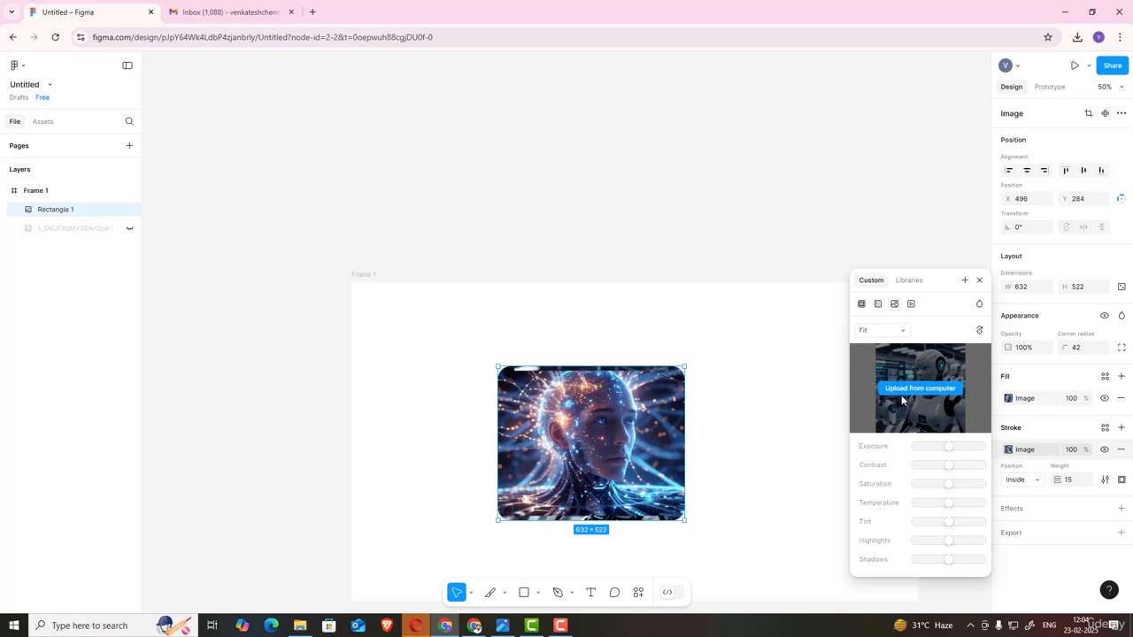
pyautogui.click(880, 331)
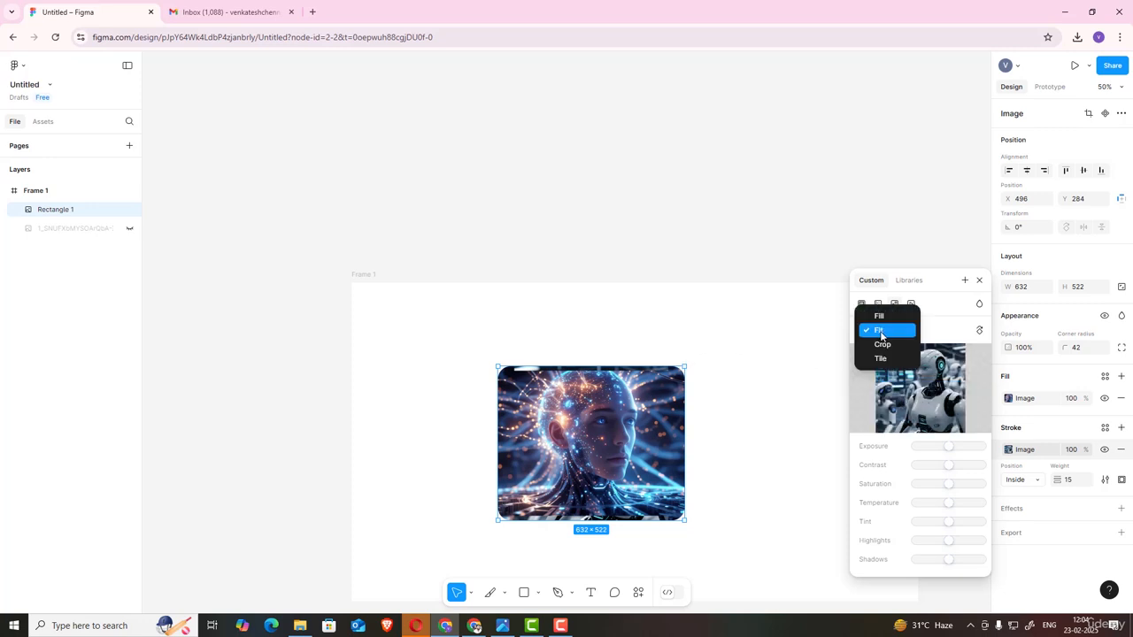
pyautogui.click(882, 344)
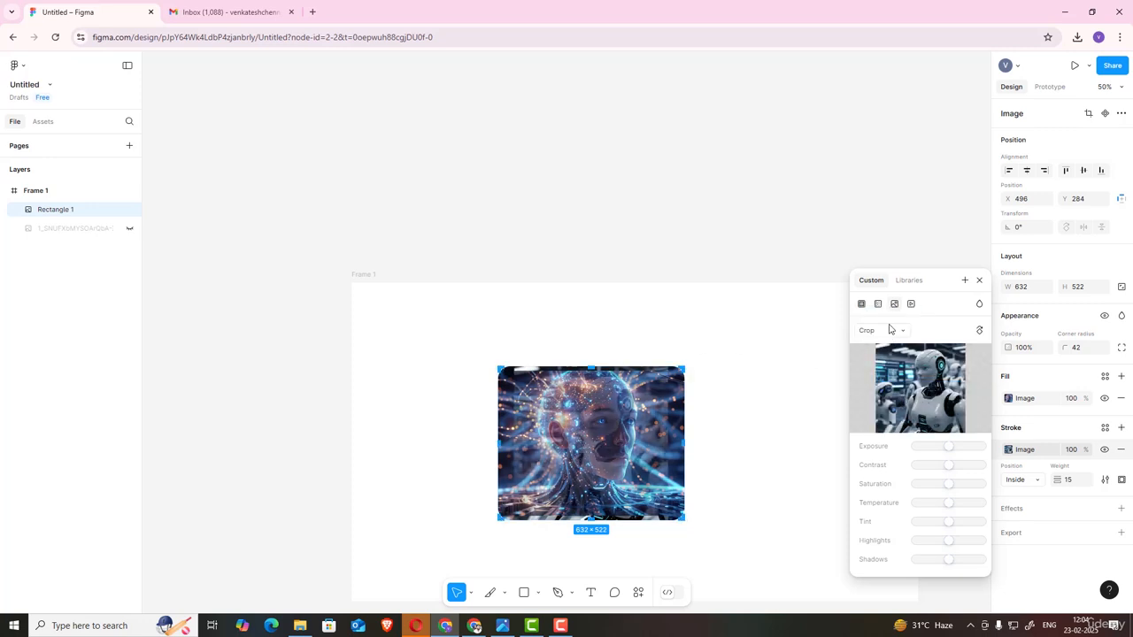
pyautogui.click(887, 329)
pyautogui.click(883, 342)
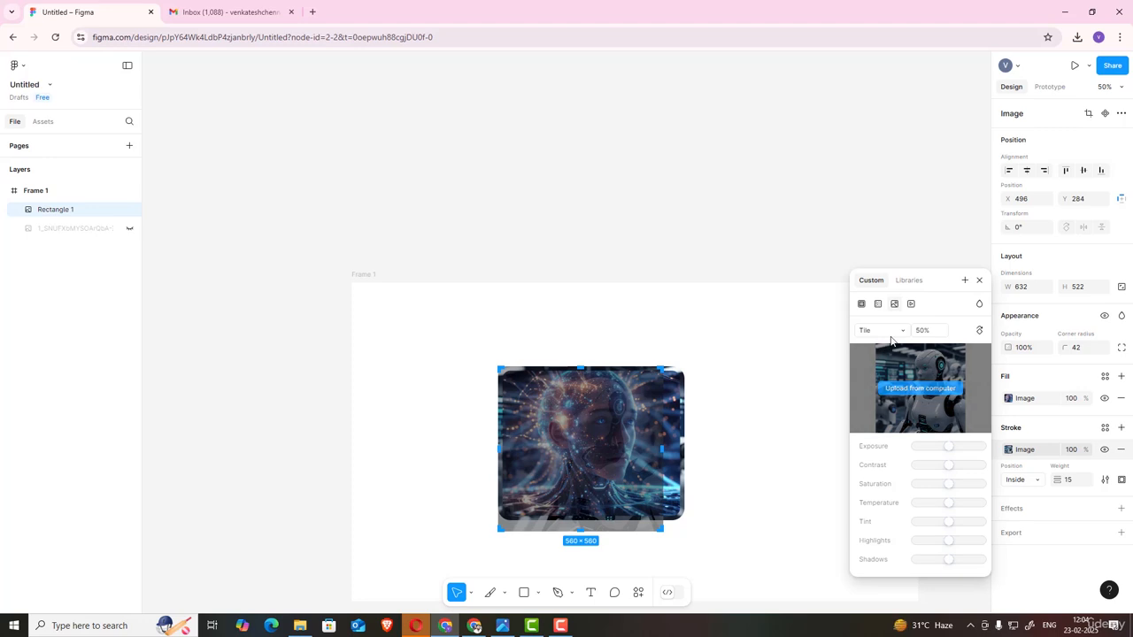
pyautogui.click(882, 331)
pyautogui.click(882, 287)
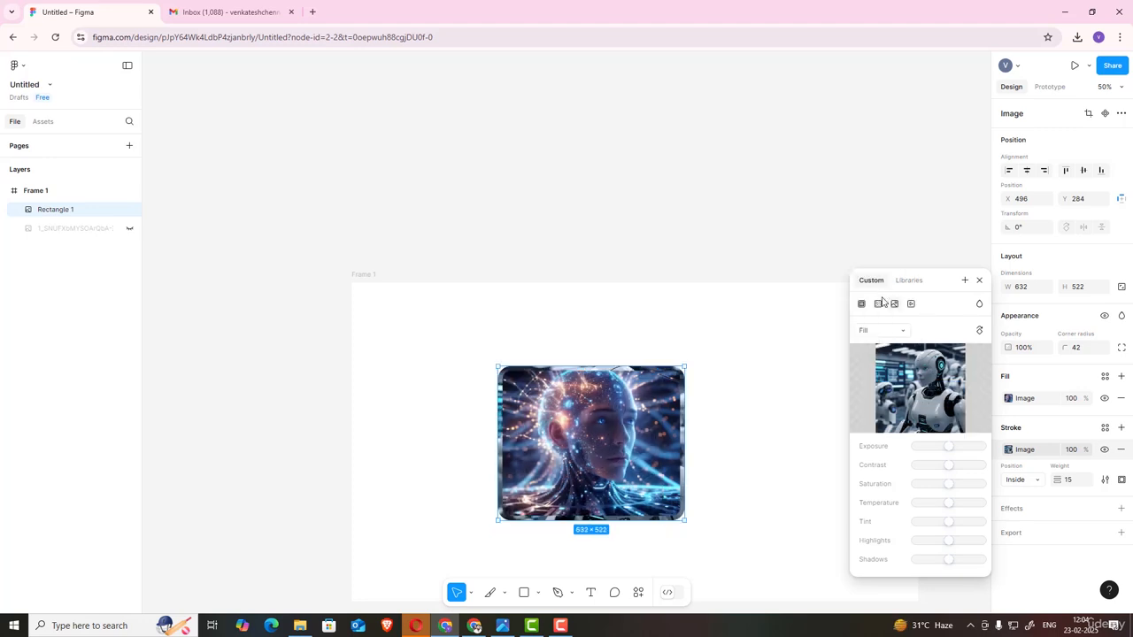
pyautogui.moveTo(884, 370)
pyautogui.click(979, 280)
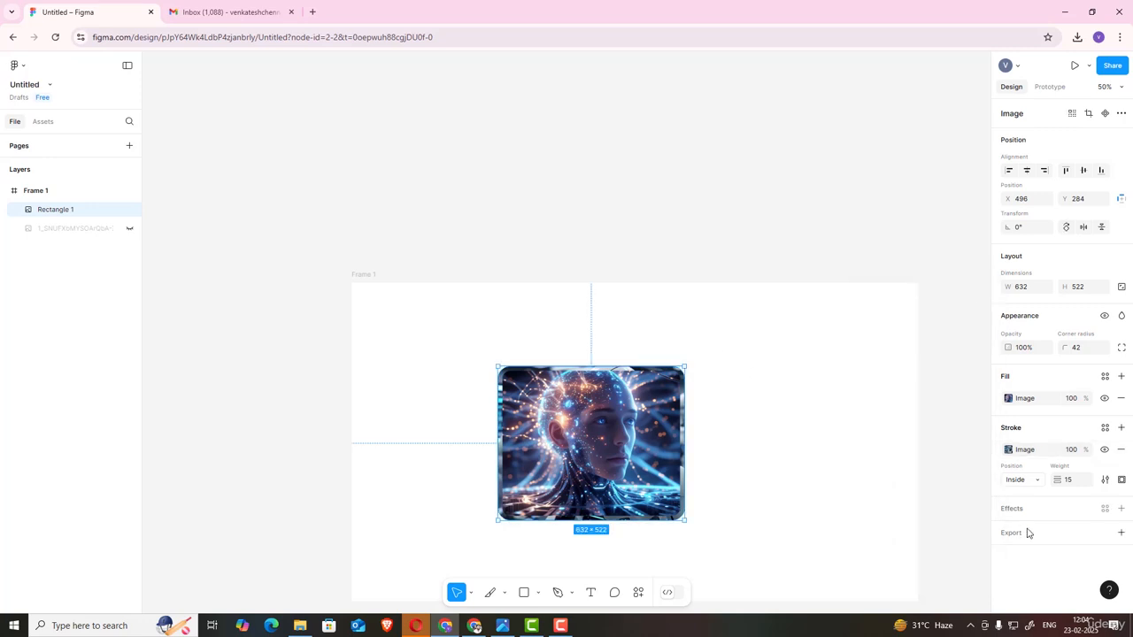
# Step: Switch the stroke's paint back to solid black 000000 and close the color picker
pyautogui.click(1008, 450)
pyautogui.click(863, 330)
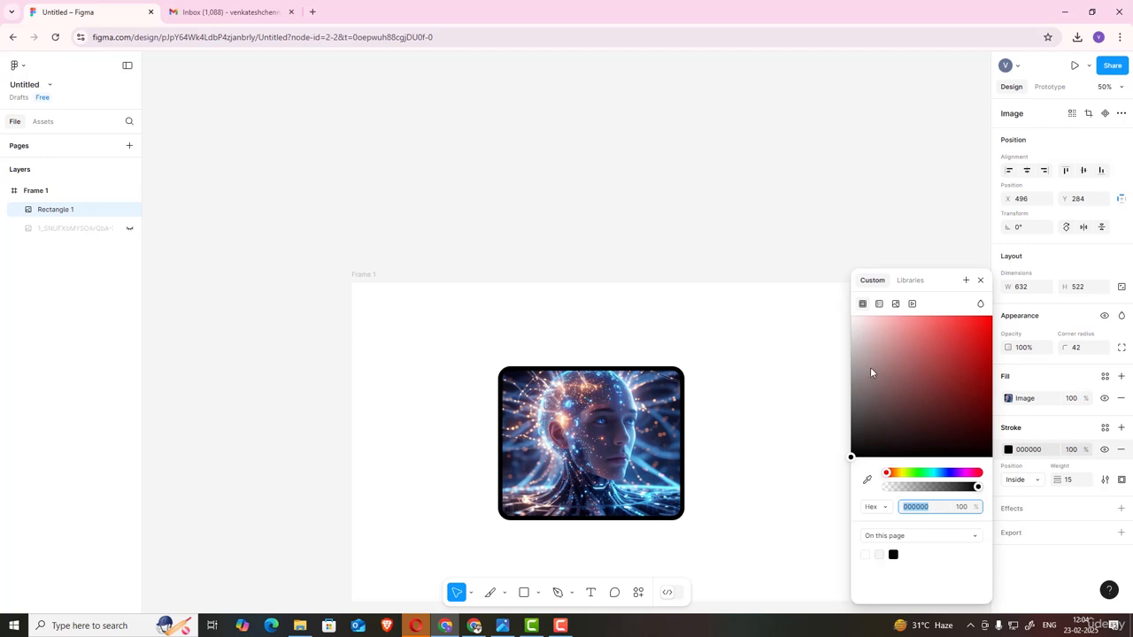
pyautogui.click(980, 280)
# Step: Set the stroke position to Center and increase the stroke weight to 26
pyautogui.click(1029, 480)
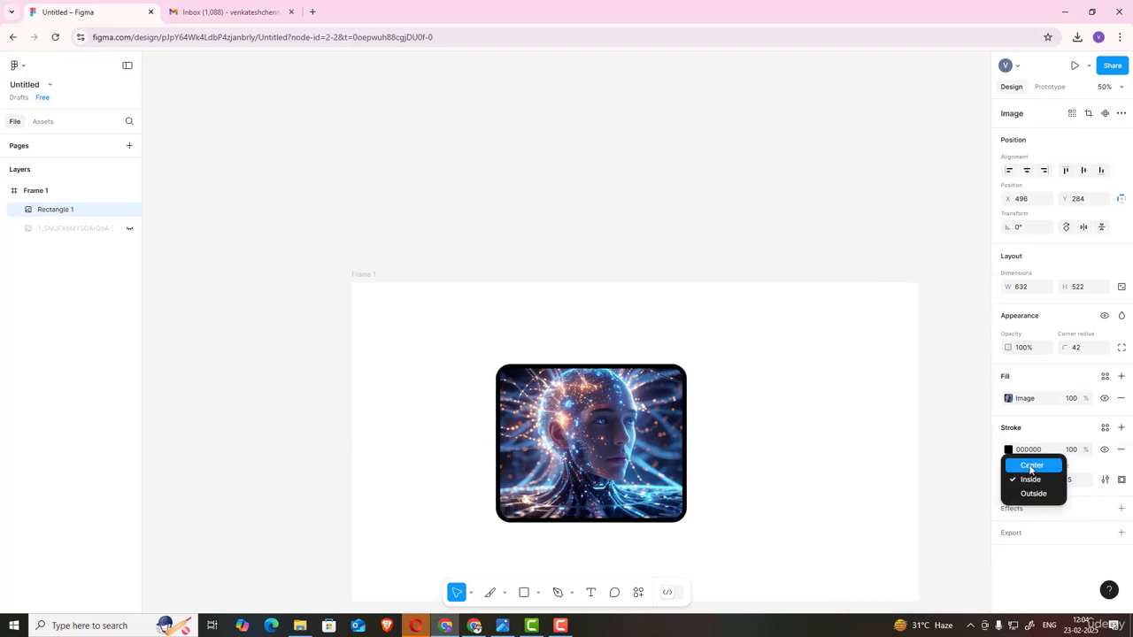
pyautogui.click(1030, 467)
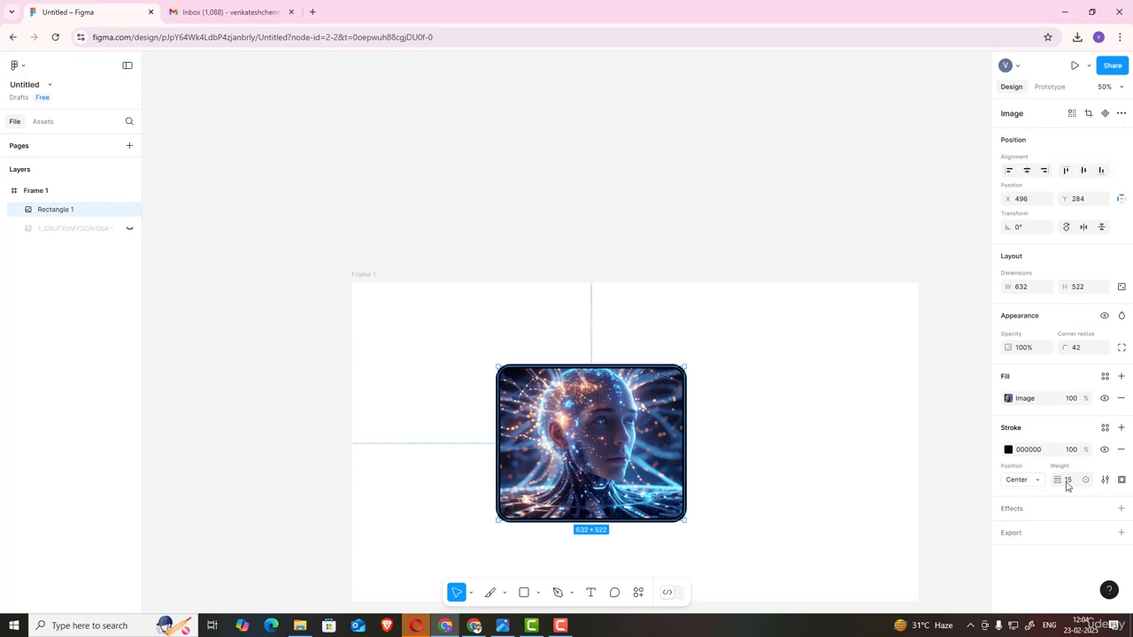
pyautogui.moveTo(1057, 479)
pyautogui.mouseDown()
pyautogui.moveTo(1102, 479)
pyautogui.moveTo(1018, 476)
pyautogui.mouseUp()
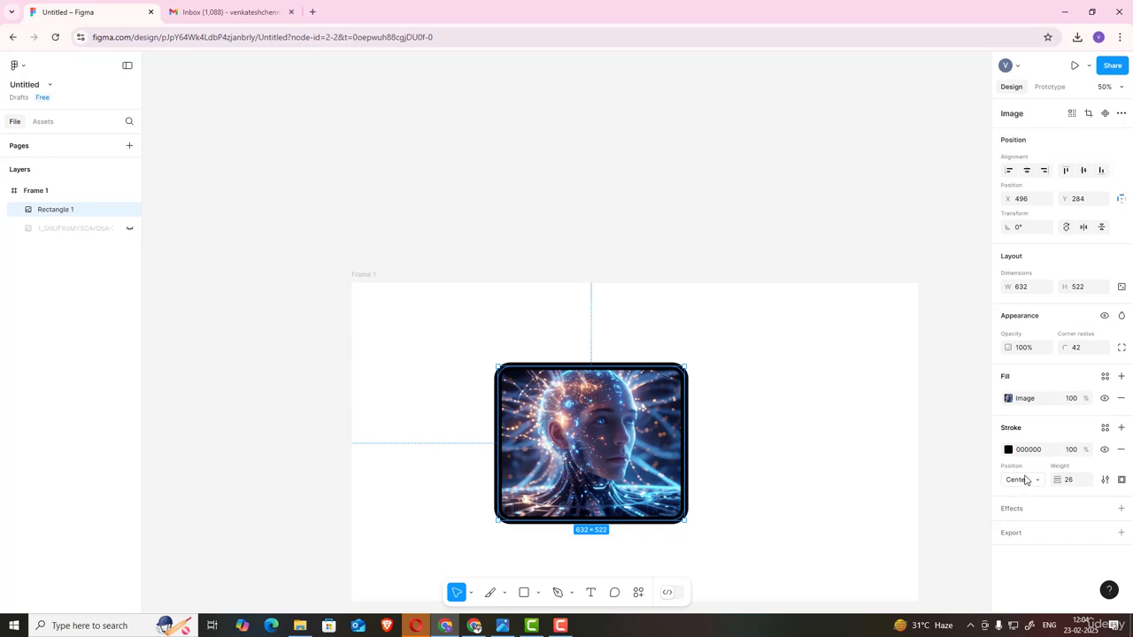
# Step: Set the stroke position to Outside and reduce the stroke weight to 16
pyautogui.click(1016, 479)
pyautogui.click(1033, 509)
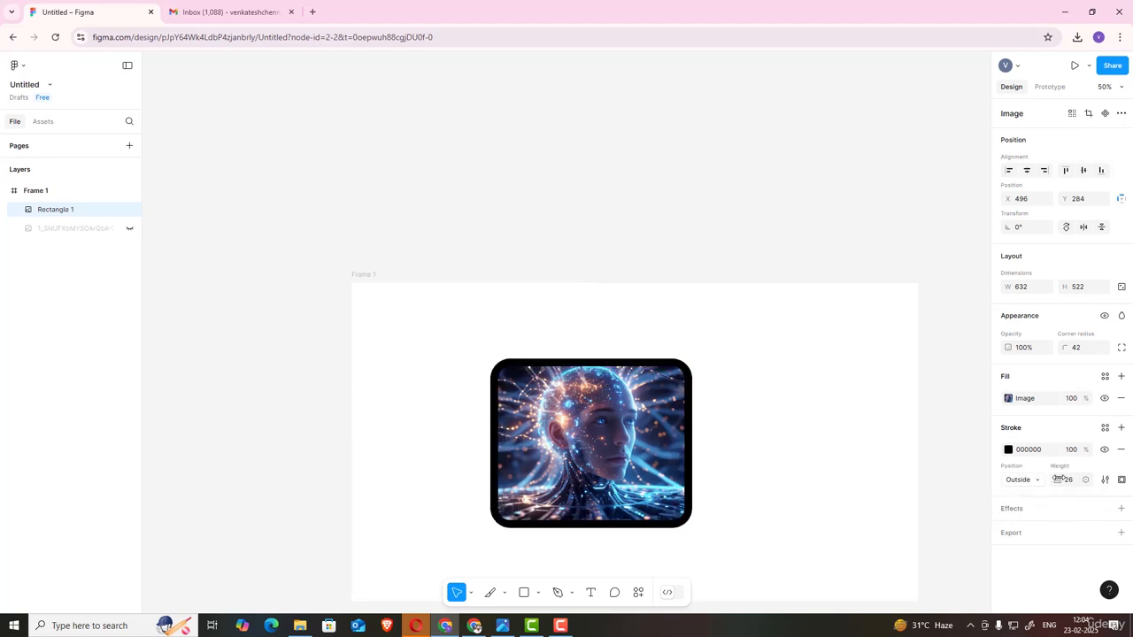
pyautogui.moveTo(1057, 479)
pyautogui.mouseDown()
pyautogui.moveTo(1074, 476)
pyautogui.moveTo(1040, 478)
pyautogui.mouseUp()
pyautogui.click(1030, 475)
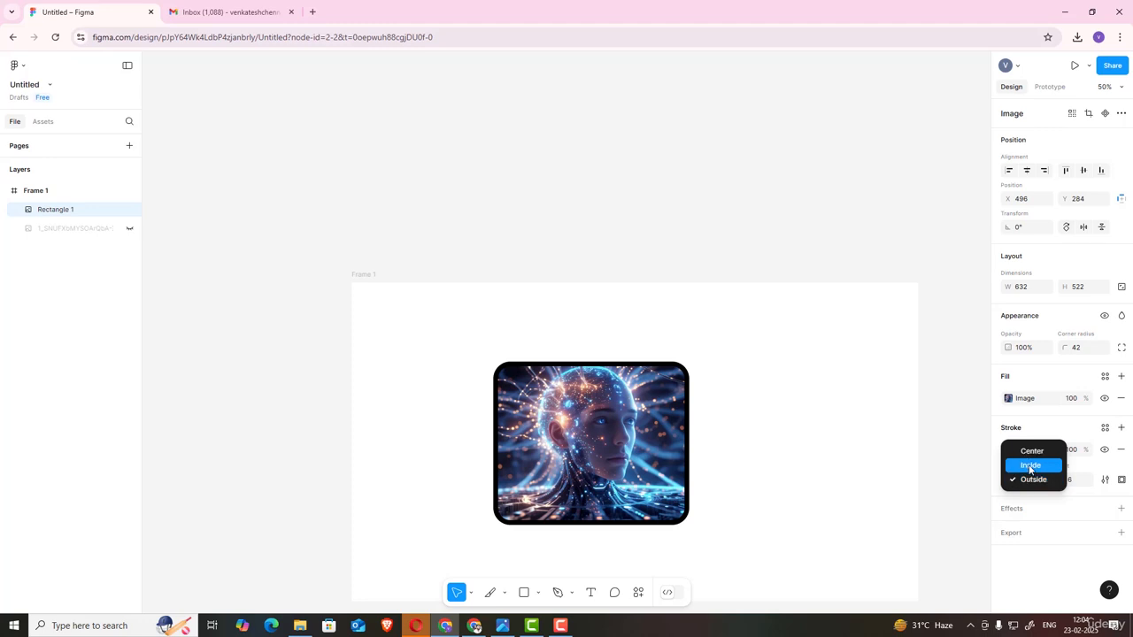
pyautogui.click(953, 484)
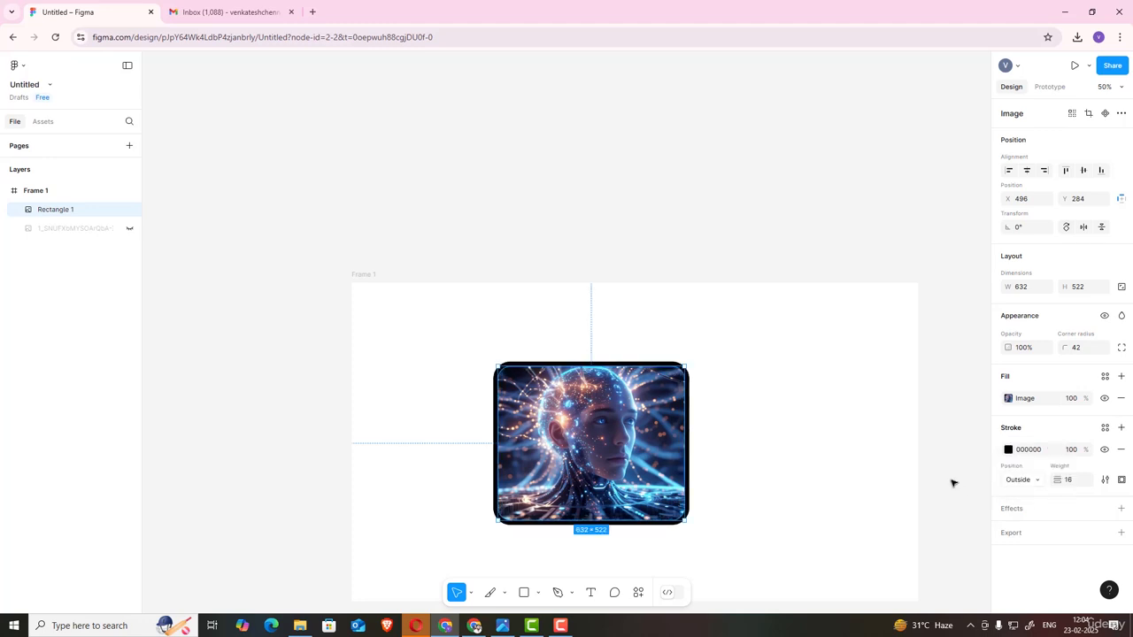
# Step: Hide the stroke and add a new effect to the rectangle
pyautogui.click(1104, 451)
pyautogui.click(1019, 513)
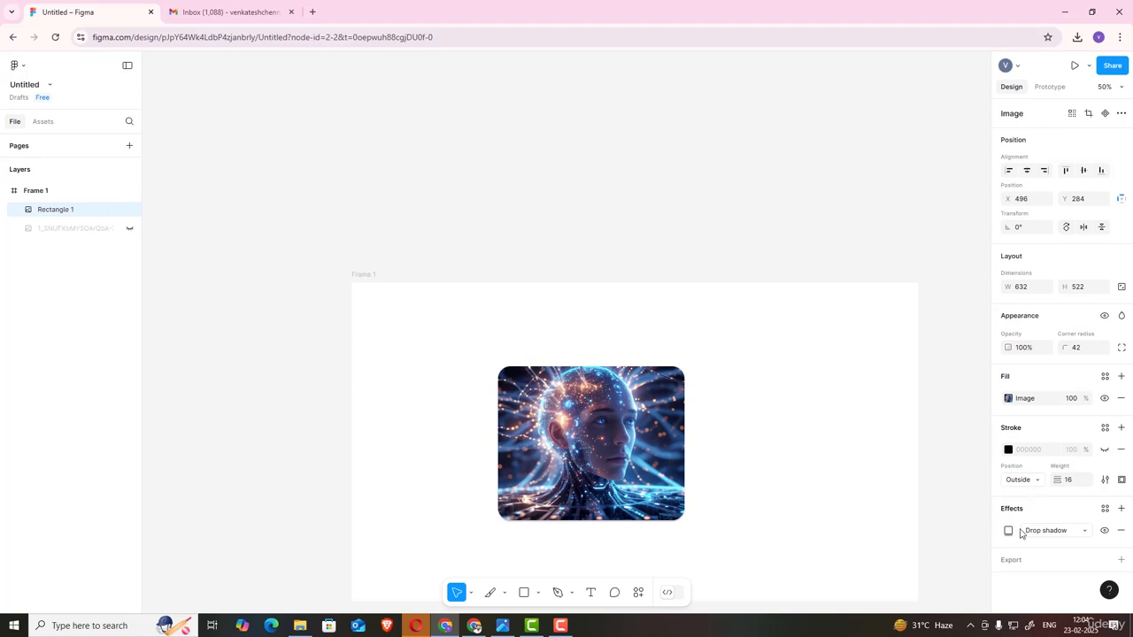
# Step: Switch the effect type to Layer blur and back to Drop shadow
pyautogui.click(1049, 532)
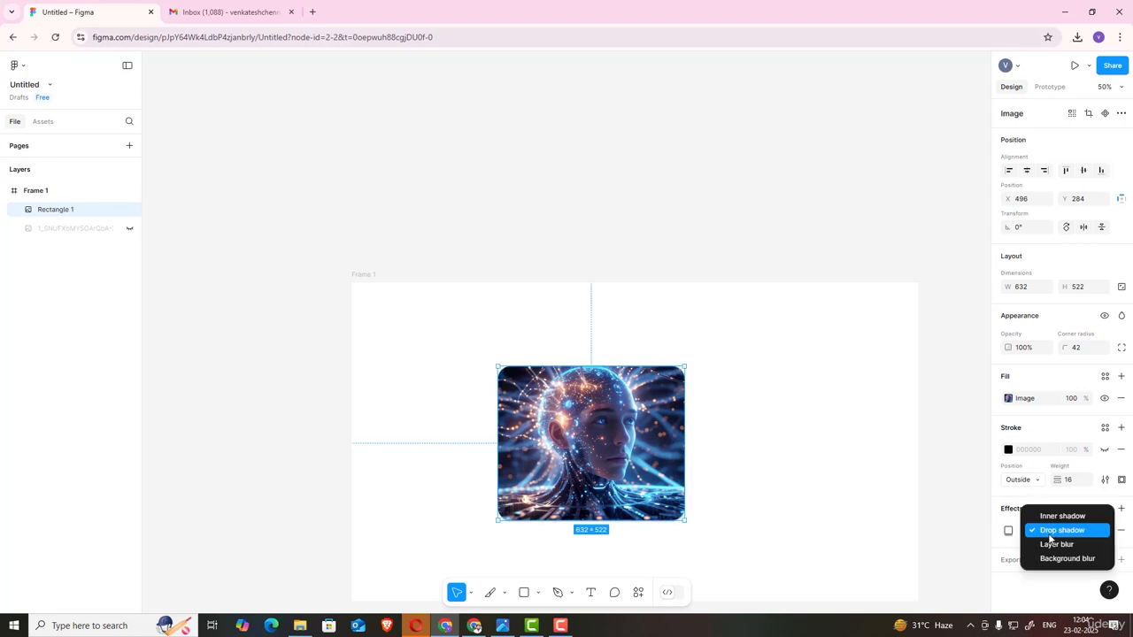
pyautogui.click(1050, 535)
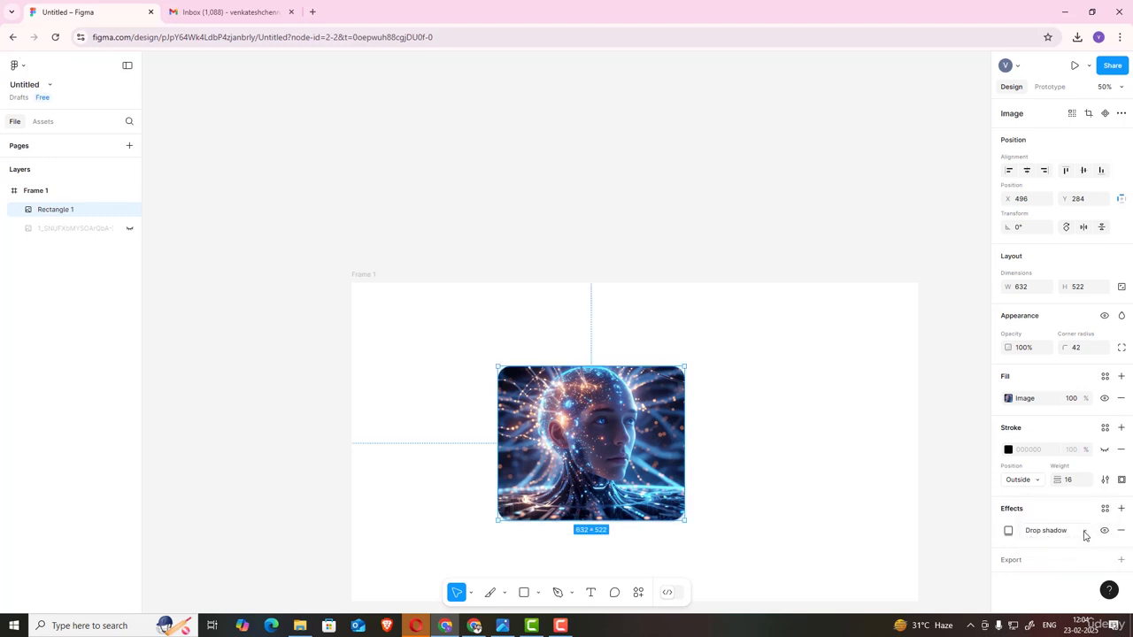
pyautogui.click(1085, 534)
pyautogui.click(1072, 545)
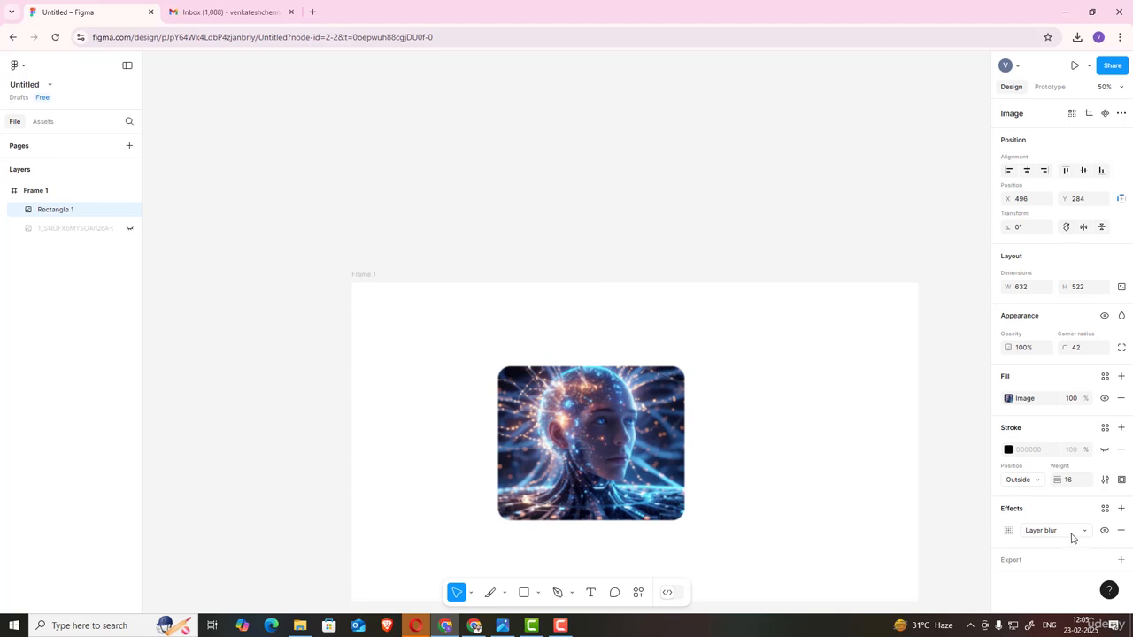
pyautogui.click(1072, 538)
pyautogui.click(1064, 517)
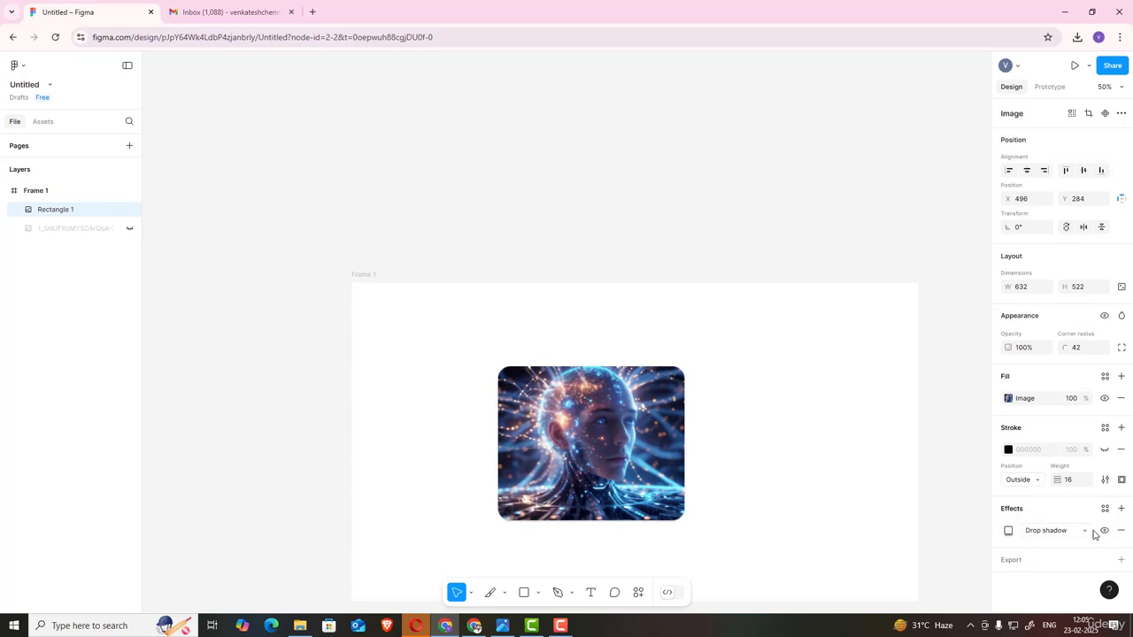
# Step: Open the drop shadow settings and set its X and Y offsets to 10
pyautogui.click(1008, 530)
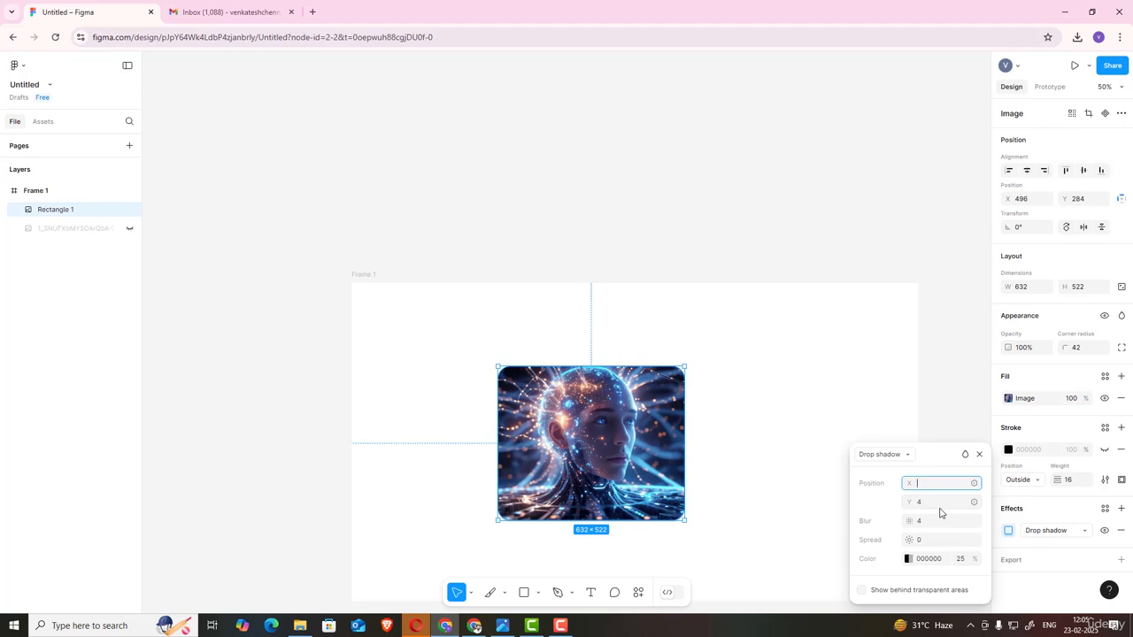
pyautogui.click(933, 505)
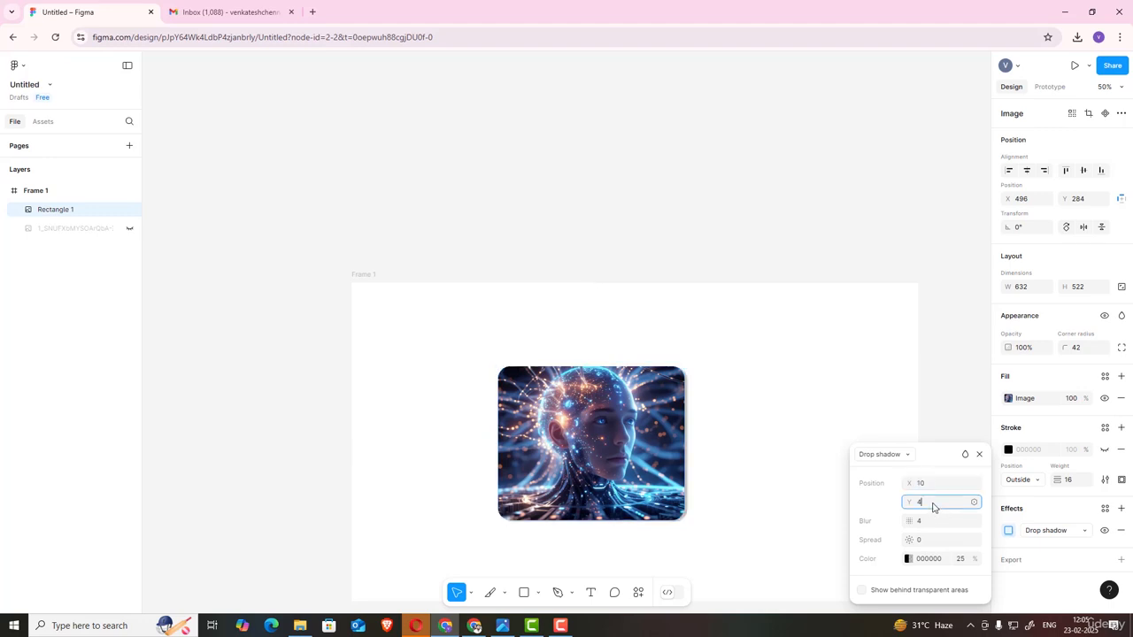
pyautogui.write('10')
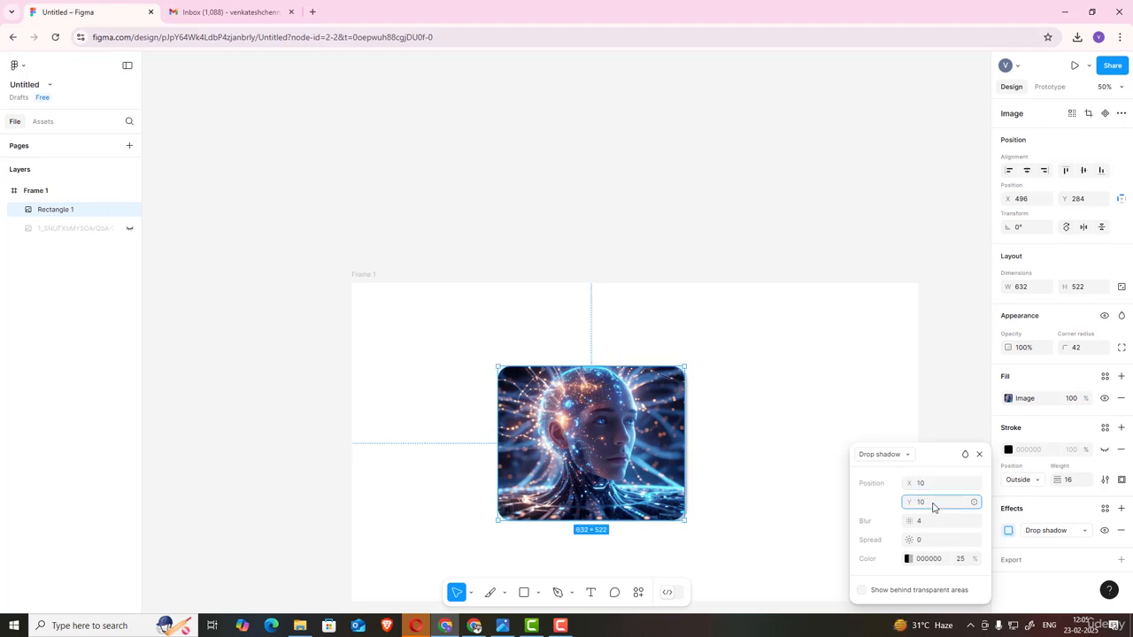
pyautogui.press('Return')
# Step: Set the drop shadow color opacity to 70%
pyautogui.click(962, 559)
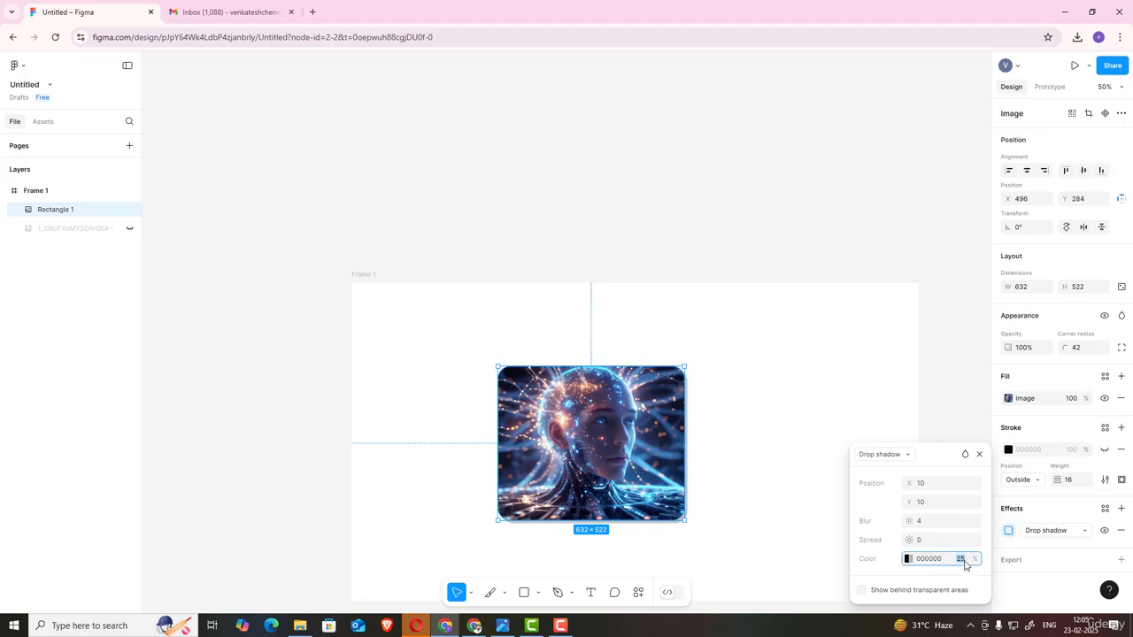
pyautogui.press('Return')
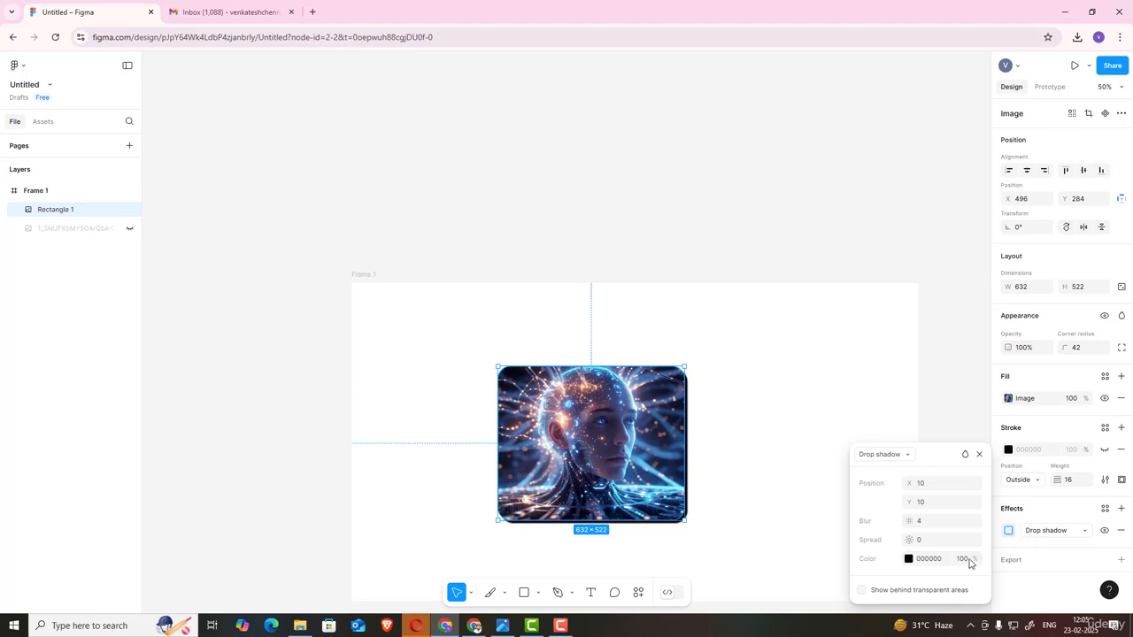
pyautogui.click(970, 561)
pyautogui.press('Return')
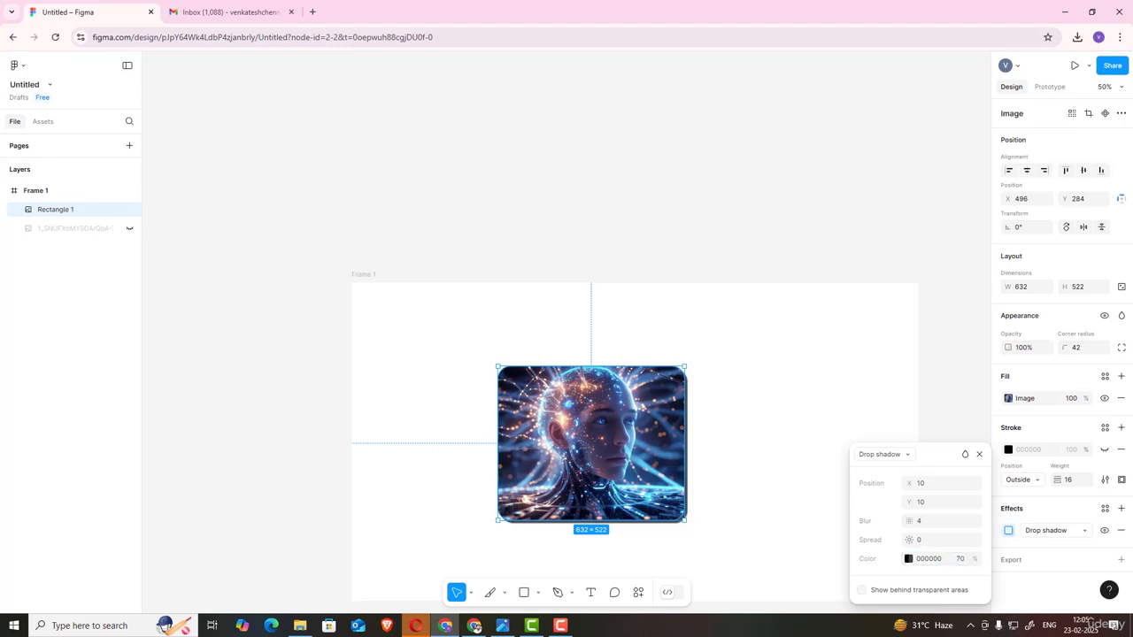
# Step: Set the drop shadow blur to 20 and spread to 40
pyautogui.click(928, 528)
pyautogui.press('Return')
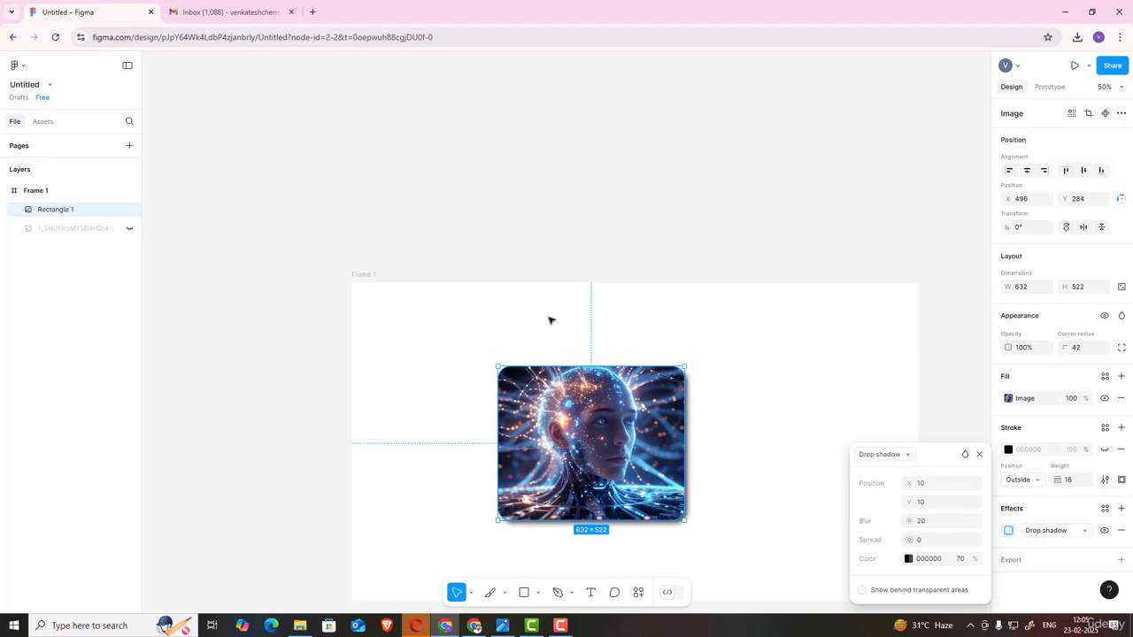
pyautogui.click(932, 540)
pyautogui.press('Return')
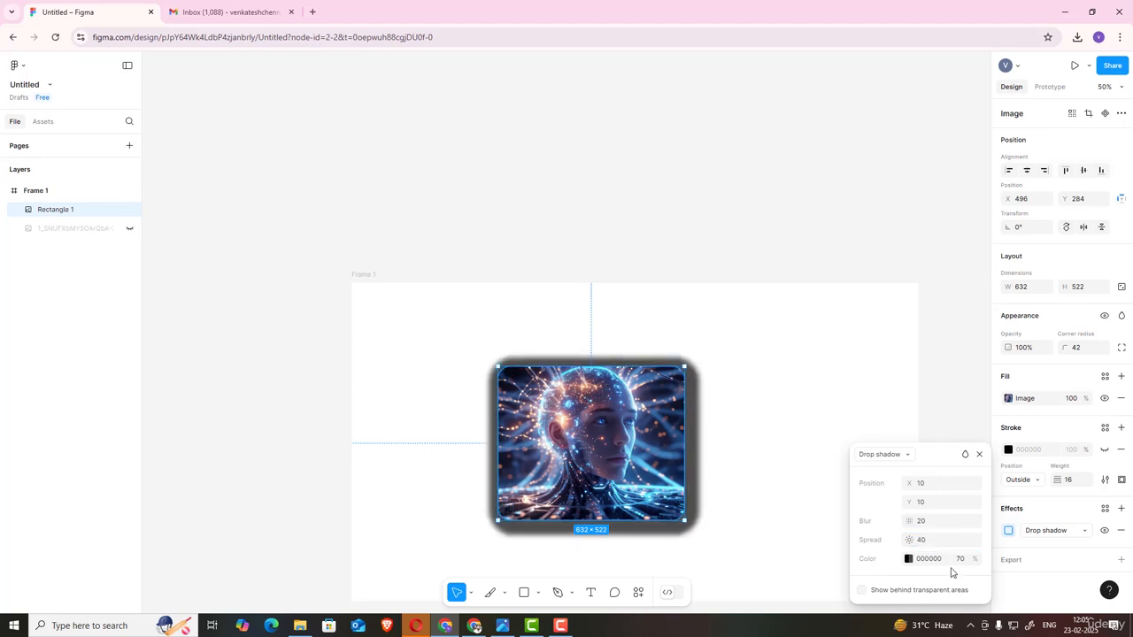
# Step: Reduce the drop shadow spread to 5
pyautogui.click(941, 548)
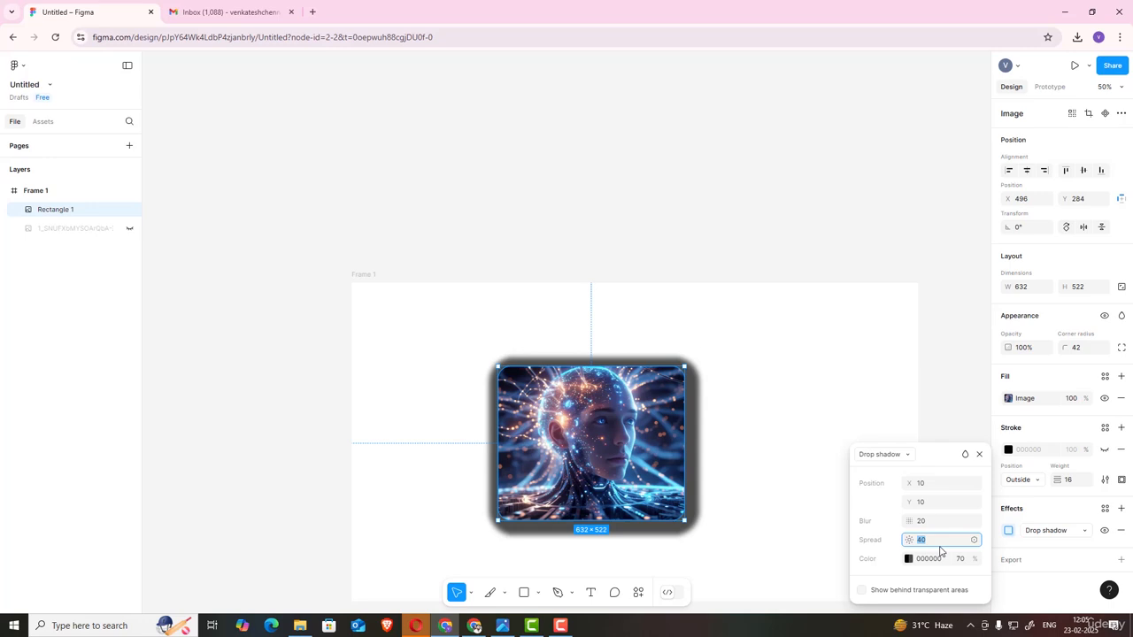
pyautogui.press('Return')
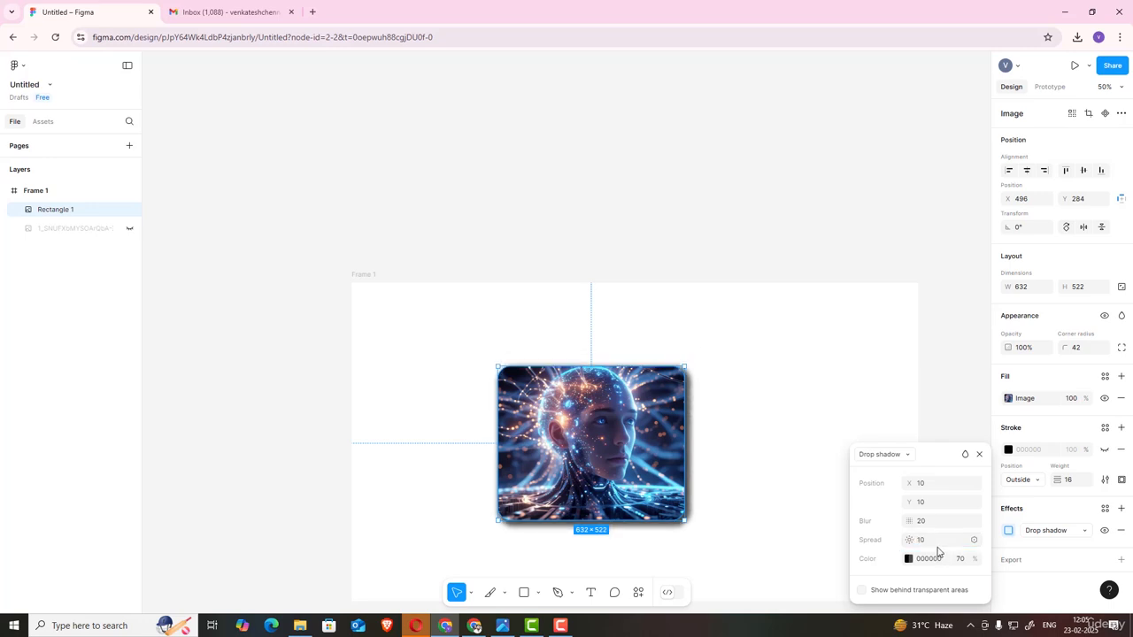
pyautogui.click(938, 544)
pyautogui.press('Return')
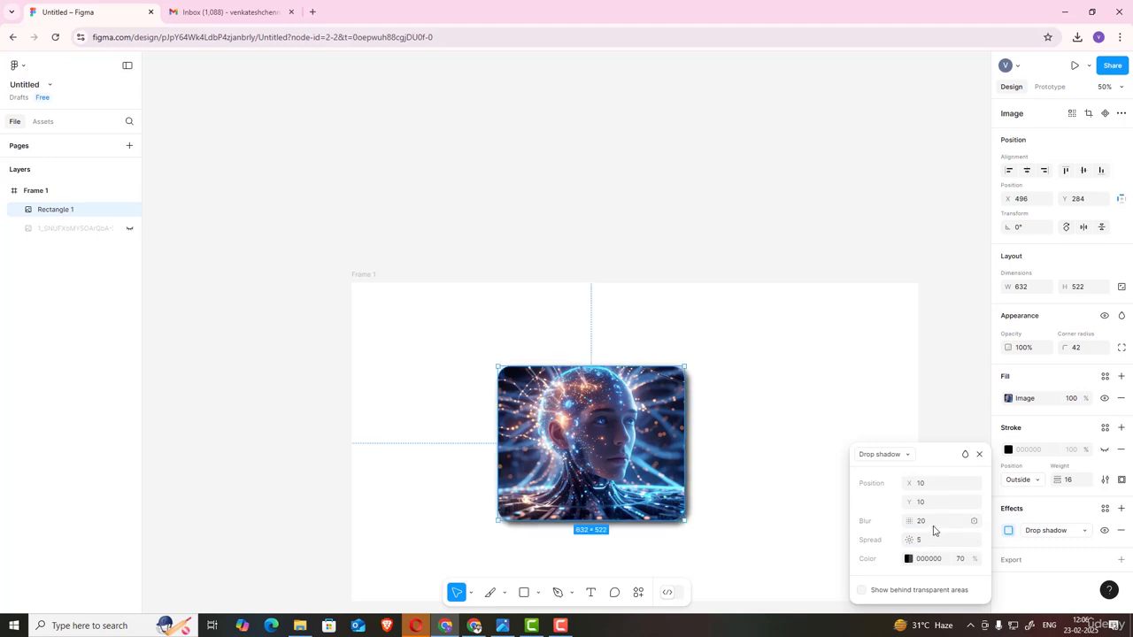
# Step: Set the drop shadow blur to 10 and color opacity to 30%, then close the settings
pyautogui.click(933, 525)
pyautogui.write('10')
pyautogui.press('Return')
pyautogui.click(963, 564)
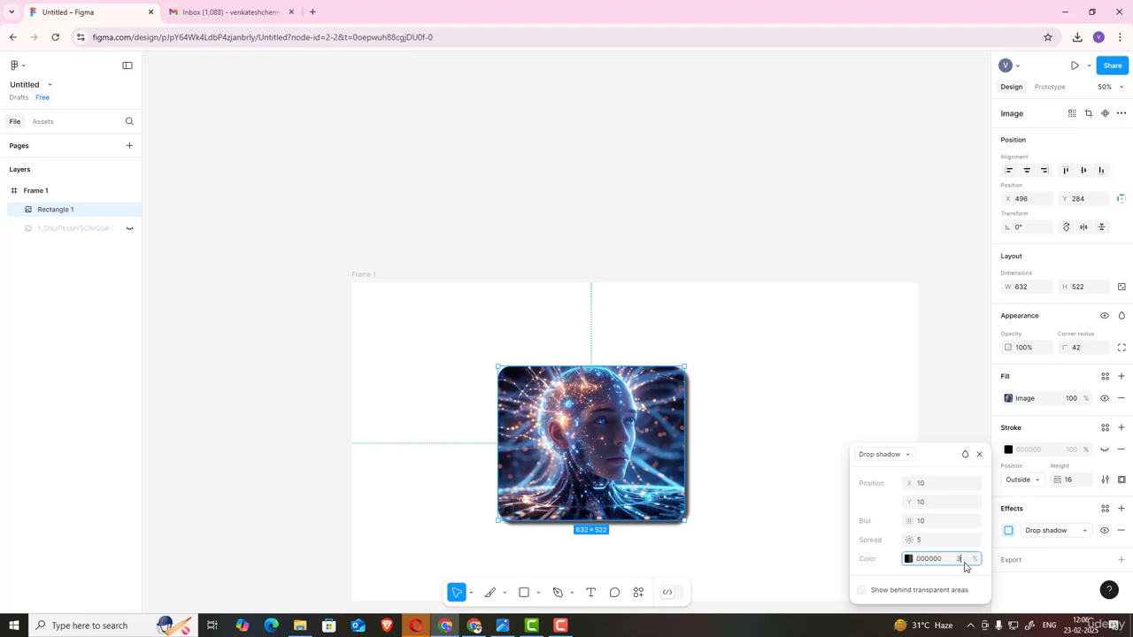
pyautogui.press('Return')
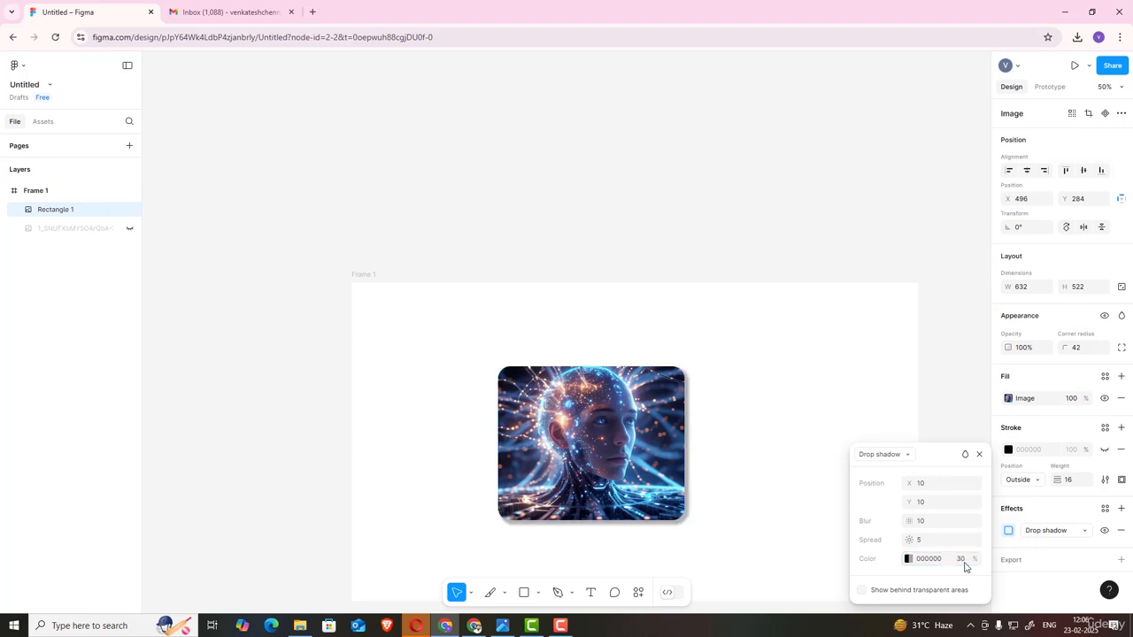
pyautogui.click(892, 436)
pyautogui.click(666, 432)
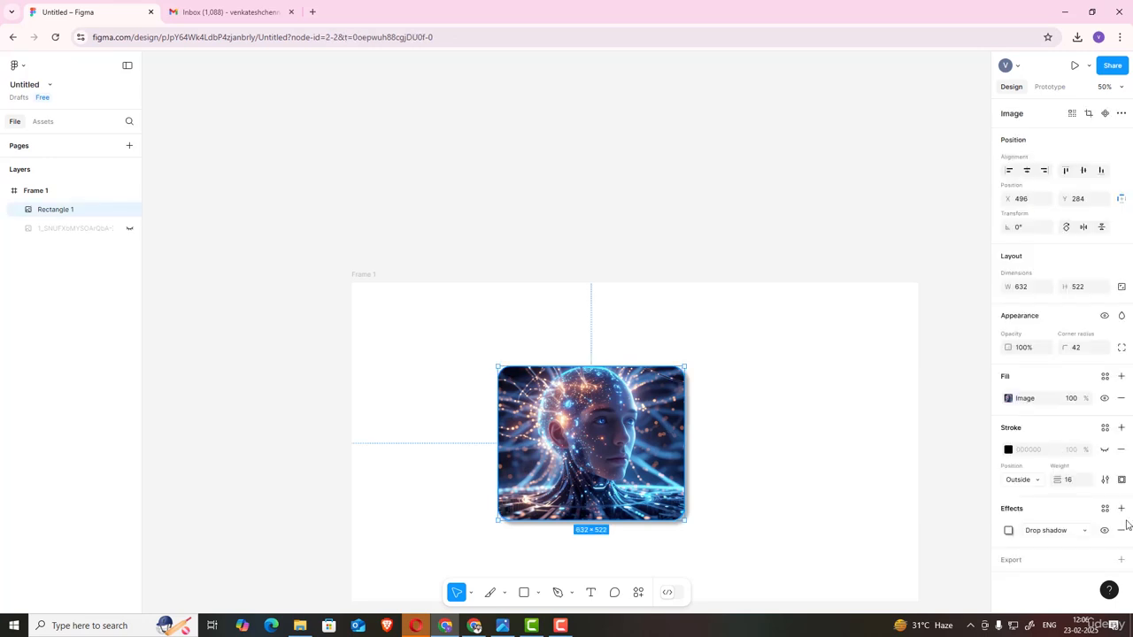
# Step: Change the effect to Inner shadow and set its color opacity to 100%
pyautogui.click(1066, 531)
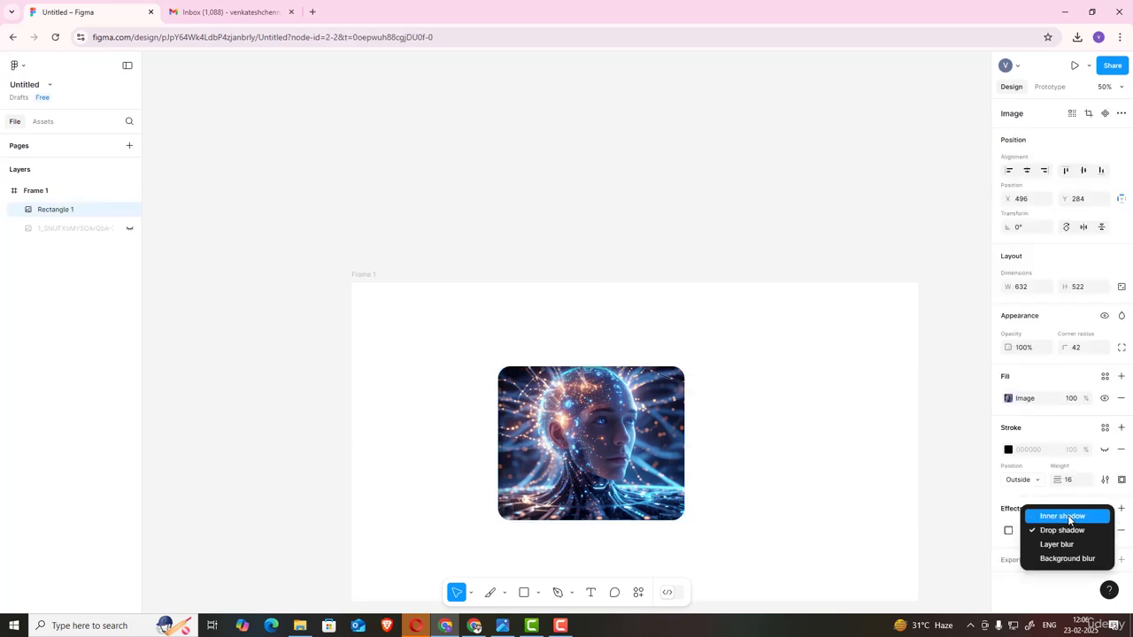
pyautogui.click(1067, 517)
pyautogui.click(1007, 531)
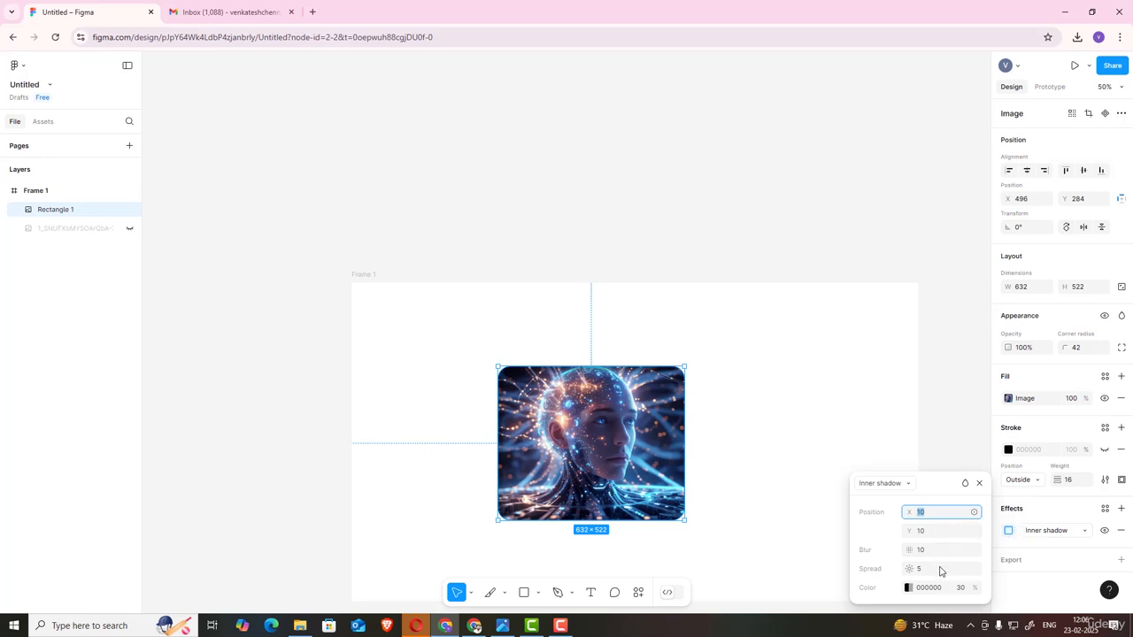
pyautogui.click(961, 588)
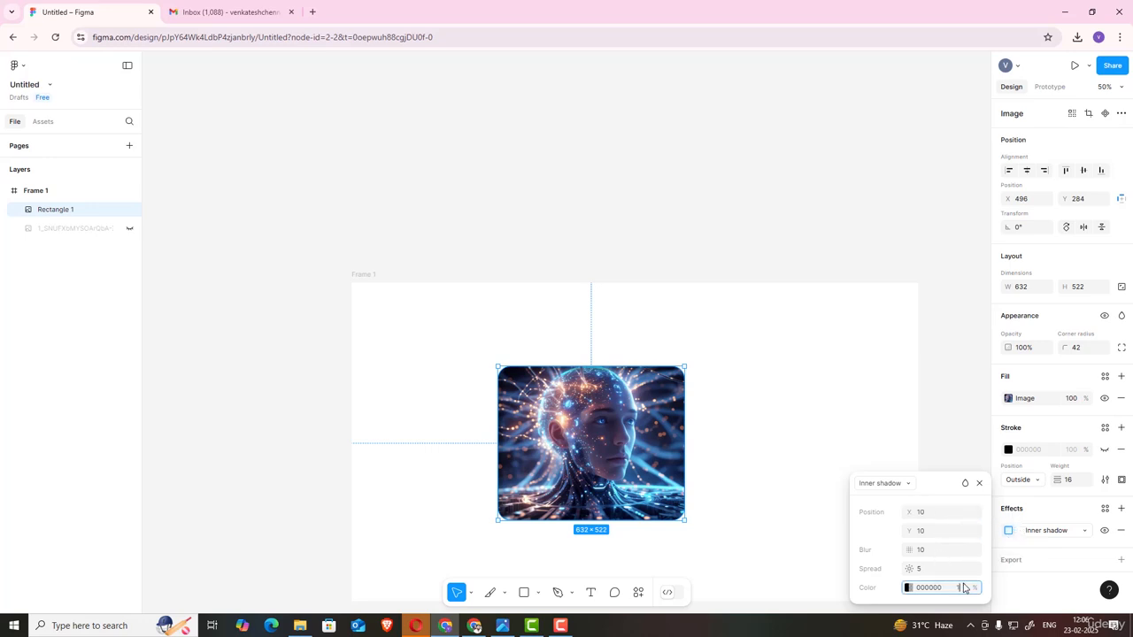
pyautogui.press('Return')
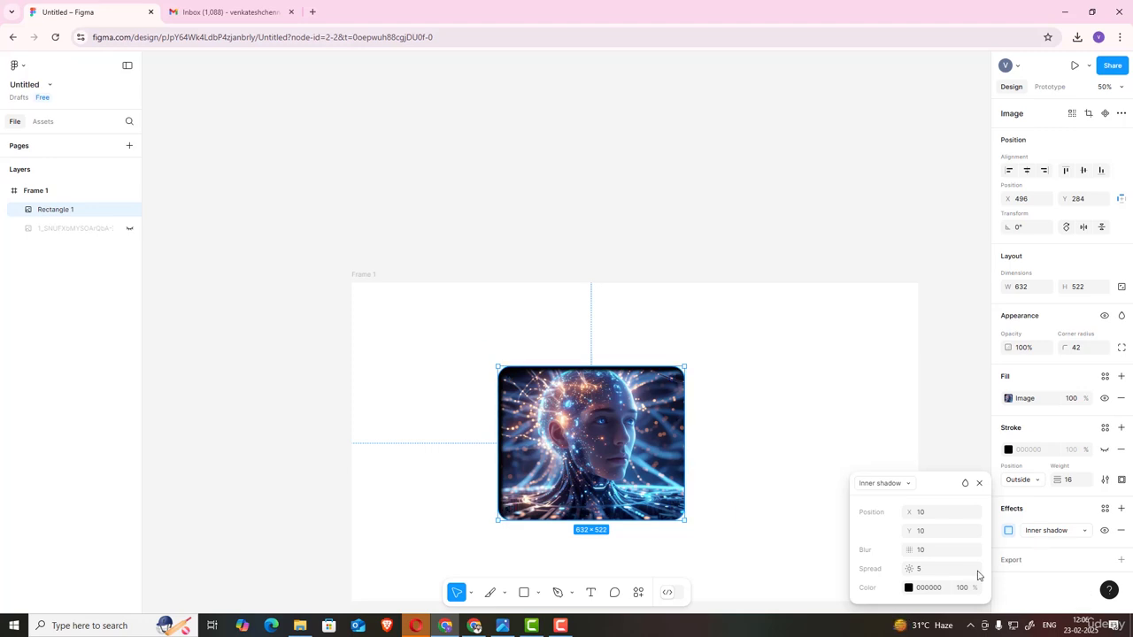
# Step: Set the inner shadow spread to 0 and blur to 5, then close the settings
pyautogui.click(932, 574)
pyautogui.write('0')
pyautogui.press('Return')
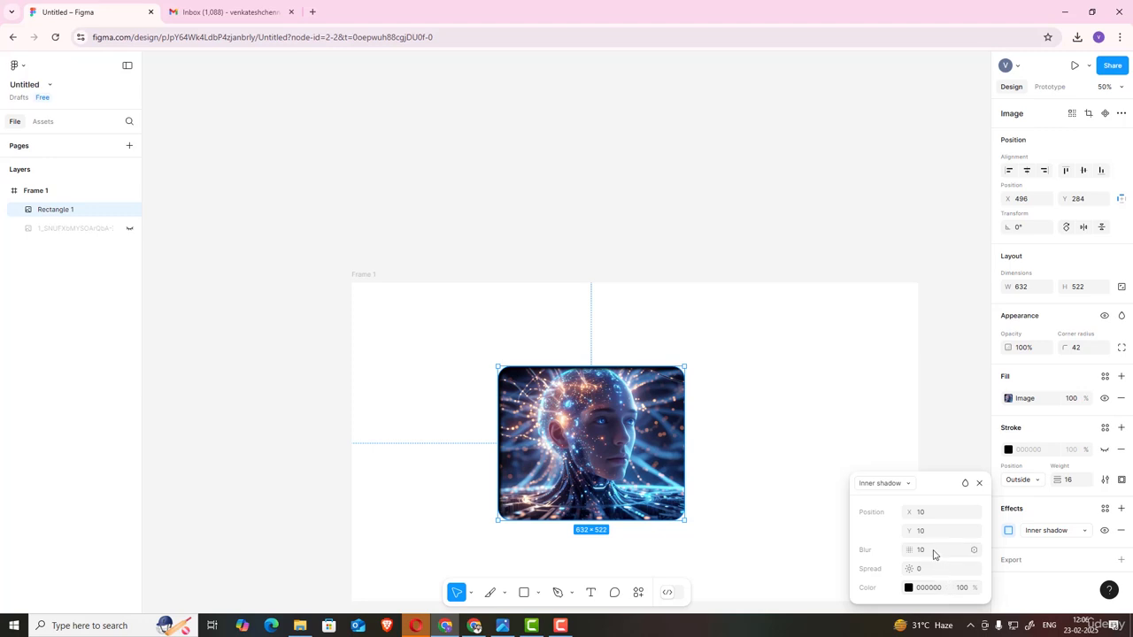
pyautogui.click(935, 554)
pyautogui.press('BackSpace')
pyautogui.write('5')
pyautogui.press('Return')
pyautogui.click(768, 460)
pyautogui.click(644, 427)
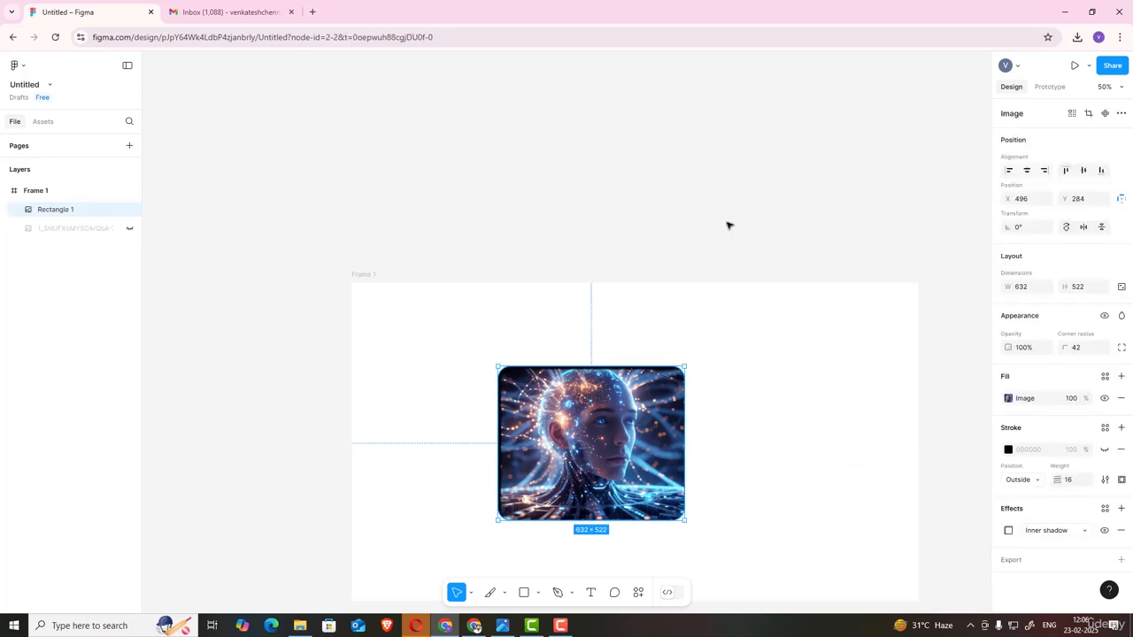
# Step: Change the image rectangle's effect to Layer blur and open its blur value
pyautogui.click(1008, 529)
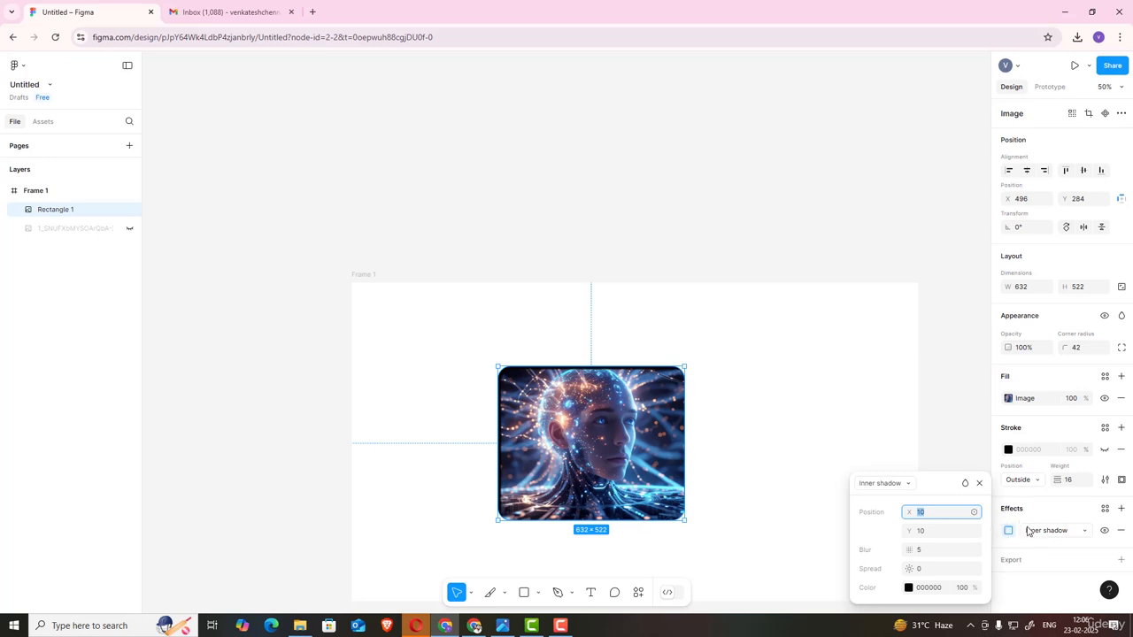
pyautogui.click(1039, 535)
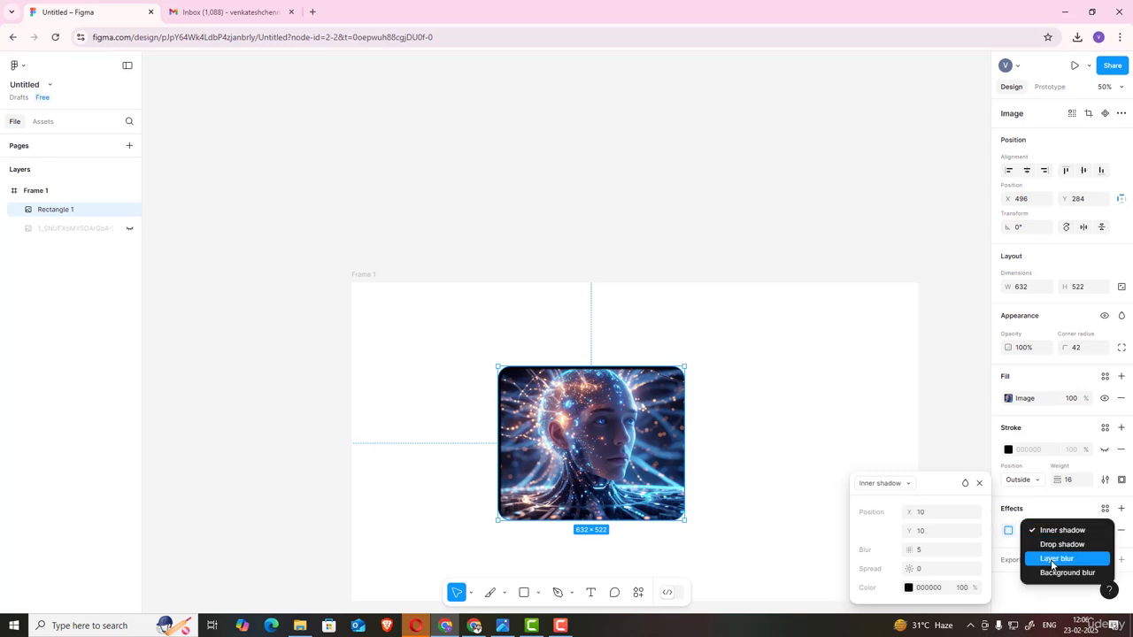
pyautogui.click(1050, 559)
pyautogui.click(925, 512)
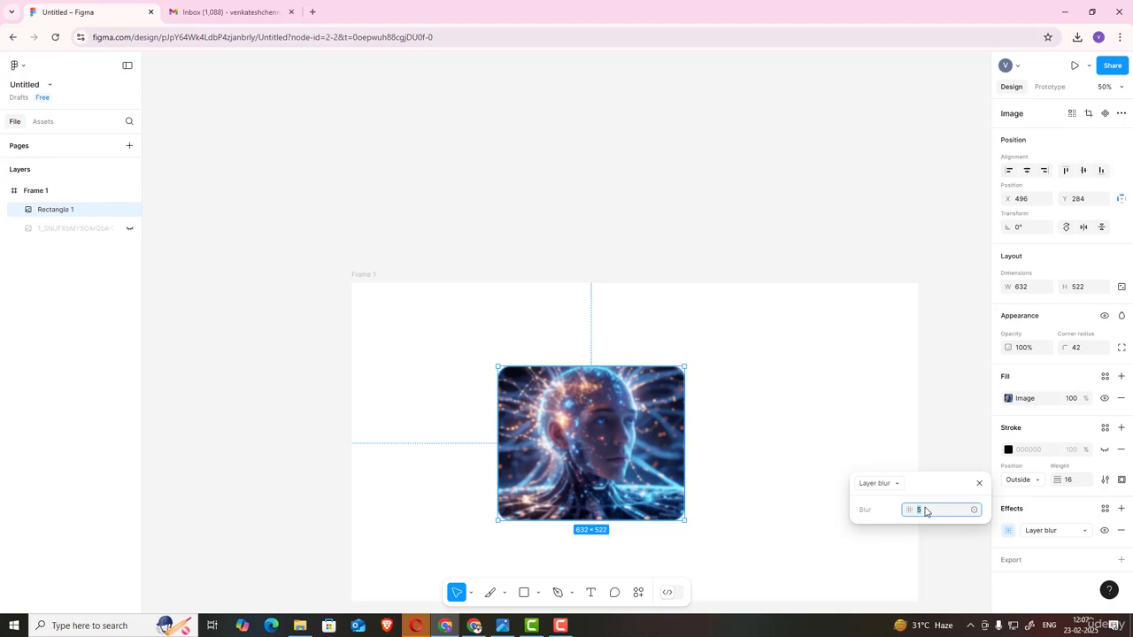
# Step: Draw an ellipse about 466 × 420 to the right of the image rectangle
pyautogui.click(538, 593)
pyautogui.click(547, 520)
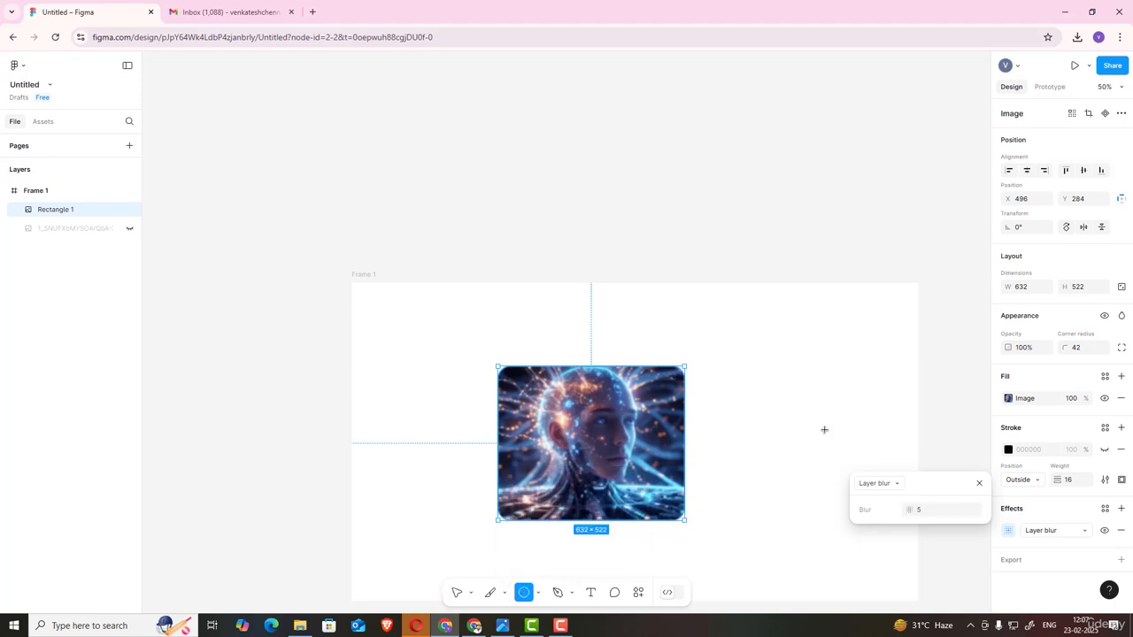
pyautogui.moveTo(773, 366); pyautogui.dragTo(911, 489)
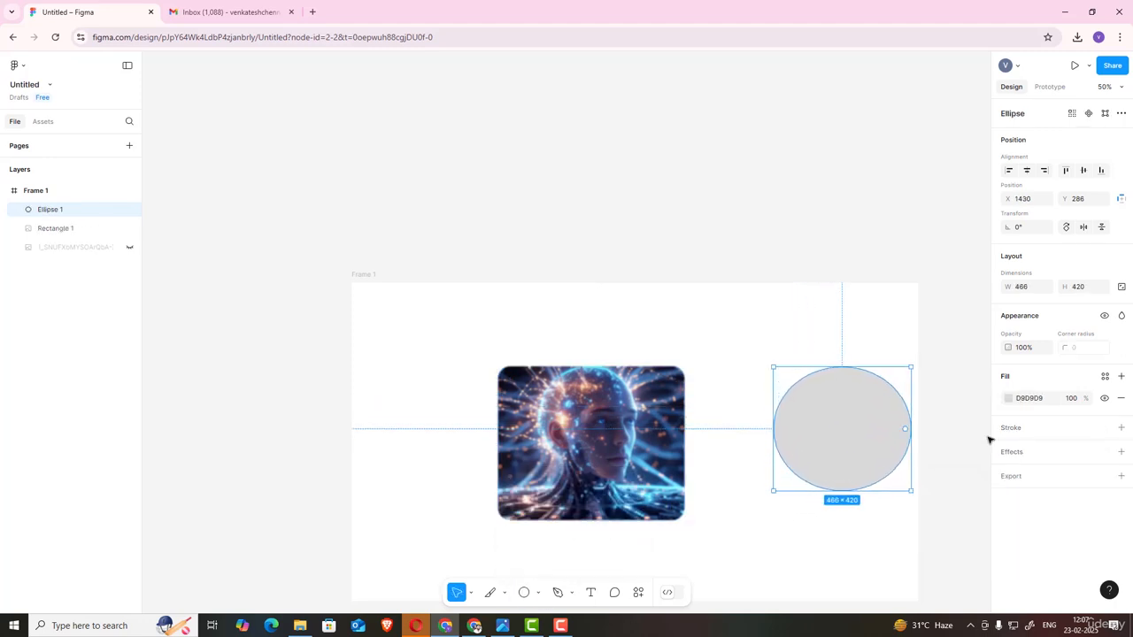
# Step: Set the ellipse's fill colour to bright blue 11B0FF
pyautogui.click(1008, 399)
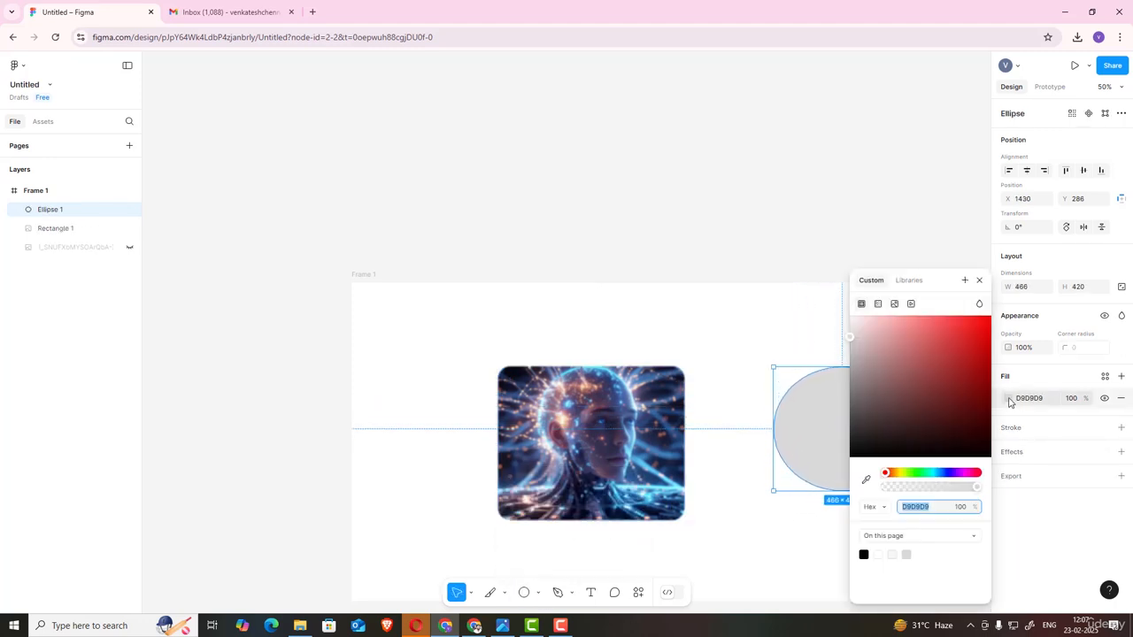
pyautogui.click(937, 473)
pyautogui.moveTo(985, 349); pyautogui.dragTo(982, 319)
pyautogui.click(979, 280)
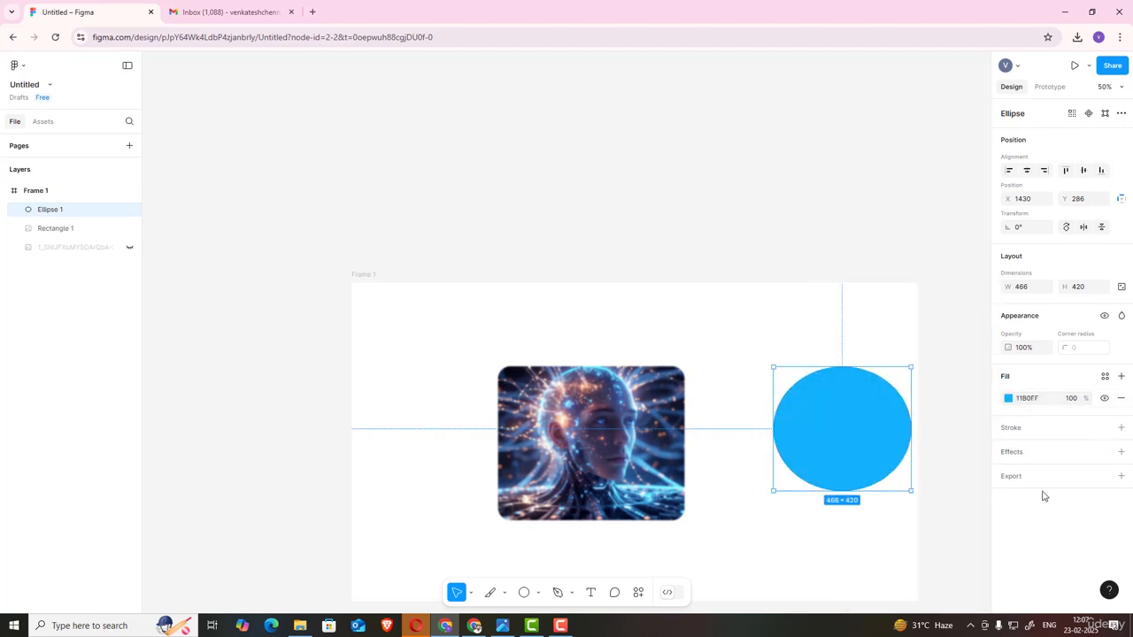
# Step: Add a Layer blur effect to the ellipse with a blur of 75
pyautogui.click(1020, 452)
pyautogui.click(1046, 475)
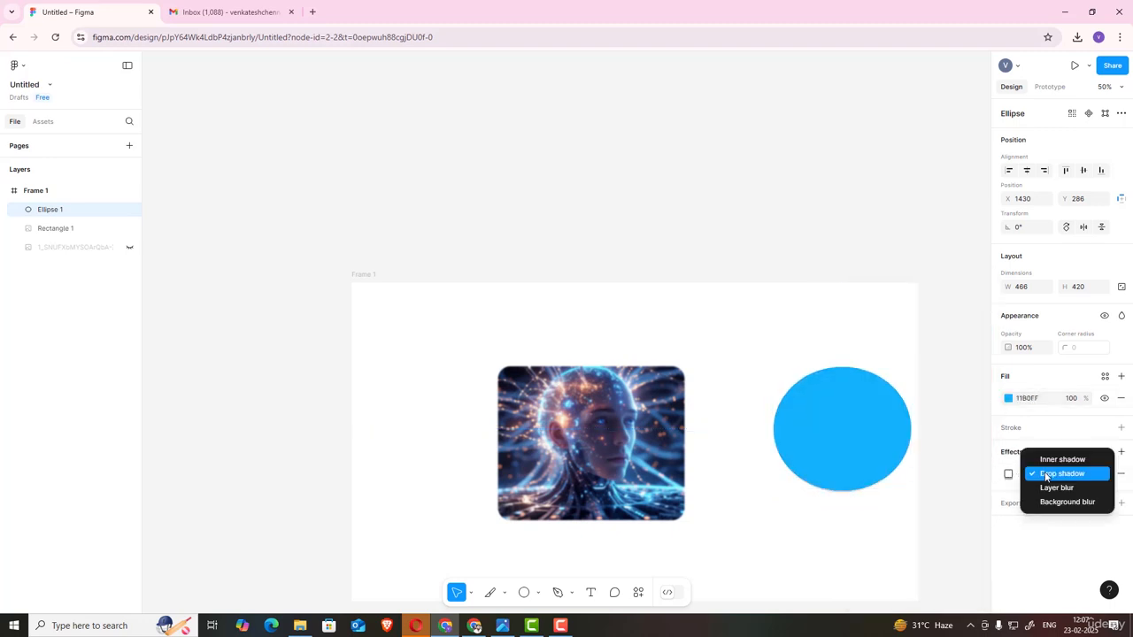
pyautogui.click(1042, 490)
pyautogui.click(1008, 473)
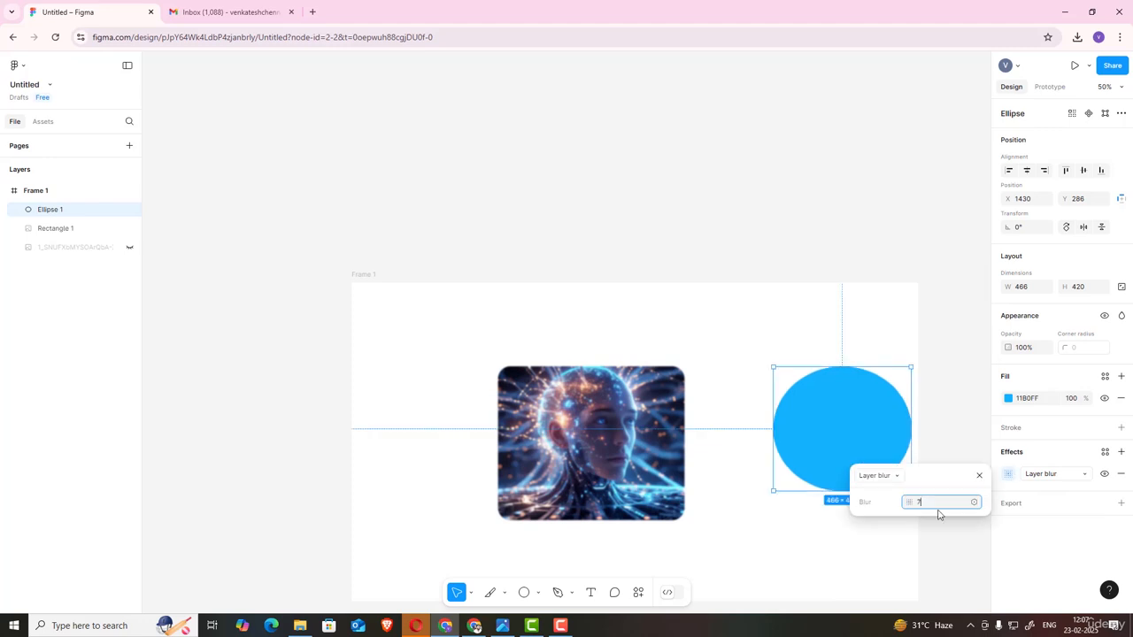
pyautogui.press('Return')
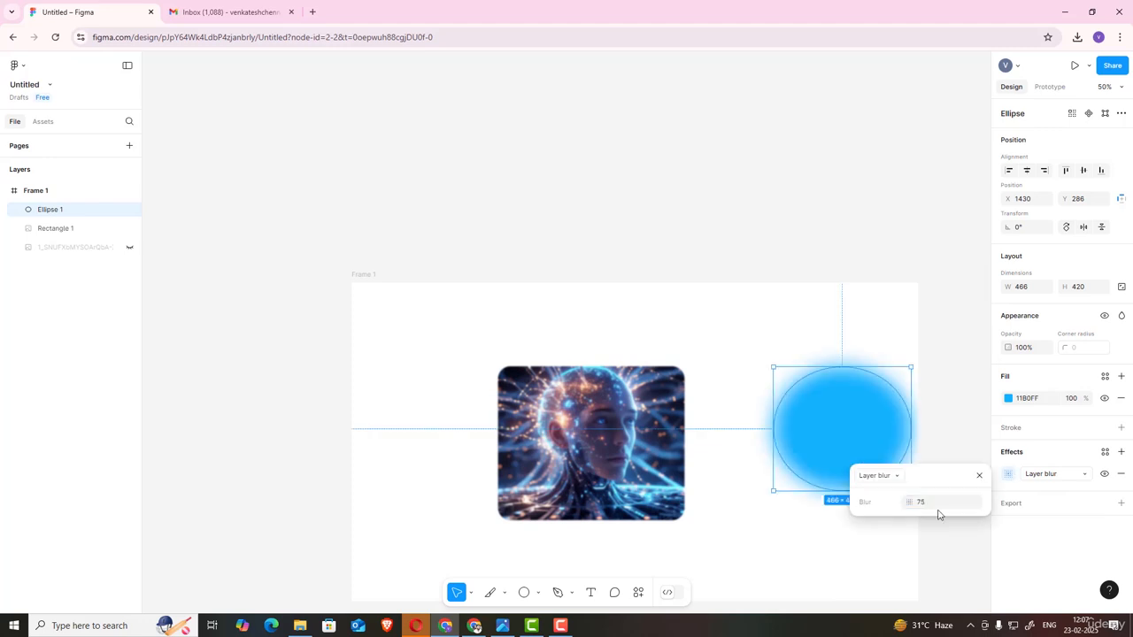
# Step: Increase the ellipse's layer blur to 200
pyautogui.click(937, 506)
pyautogui.press('Return')
pyautogui.click(937, 506)
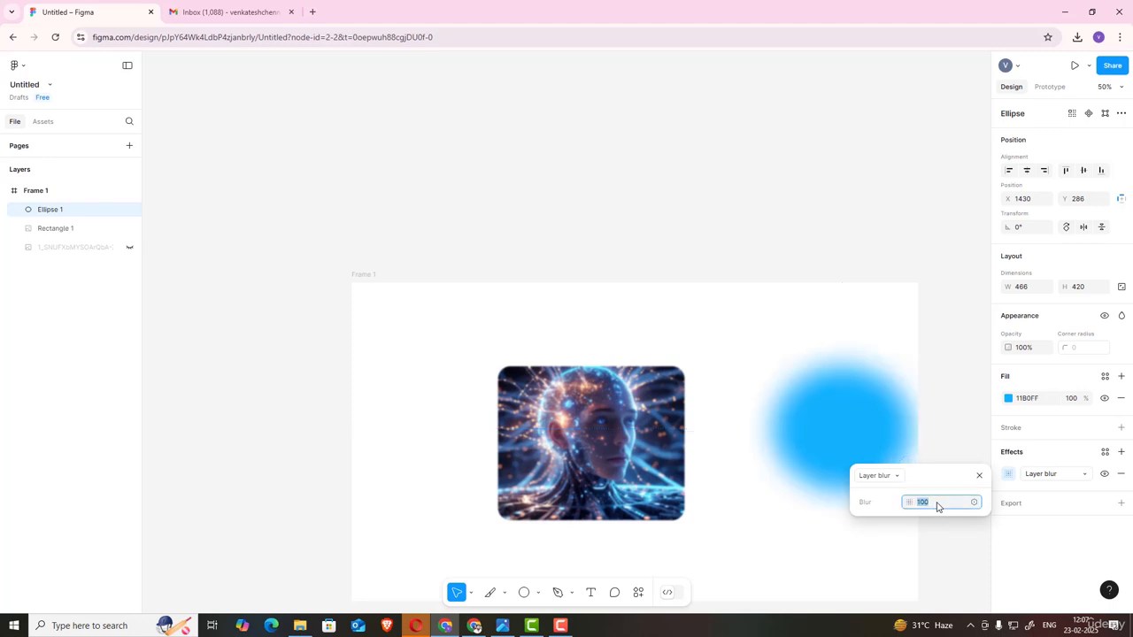
pyautogui.write('2')
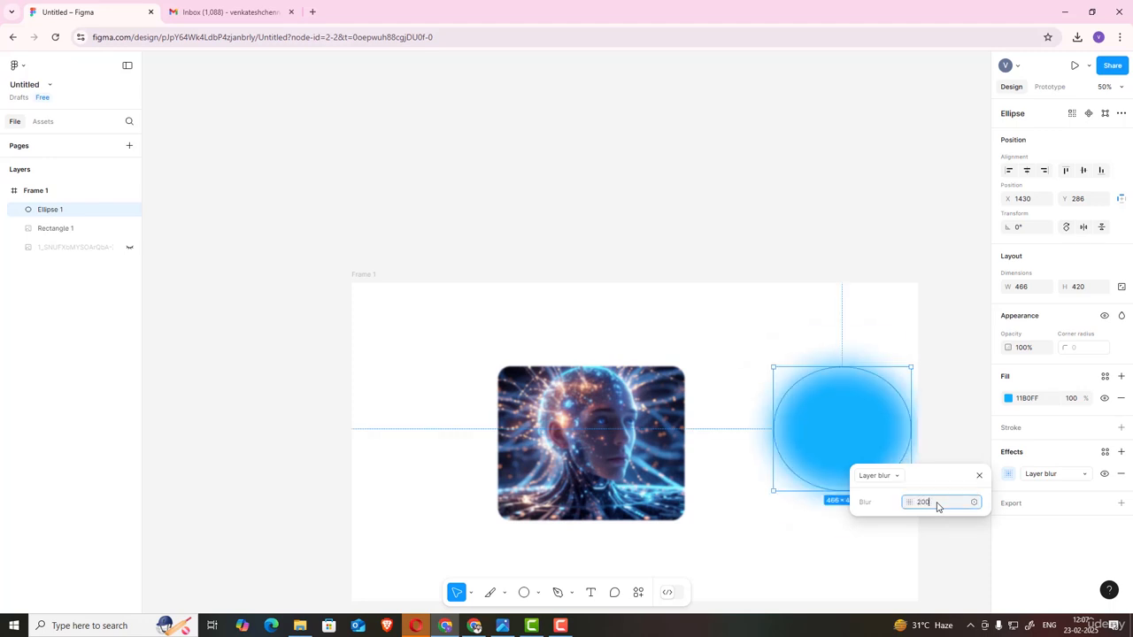
pyautogui.write('00')
pyautogui.press('Return')
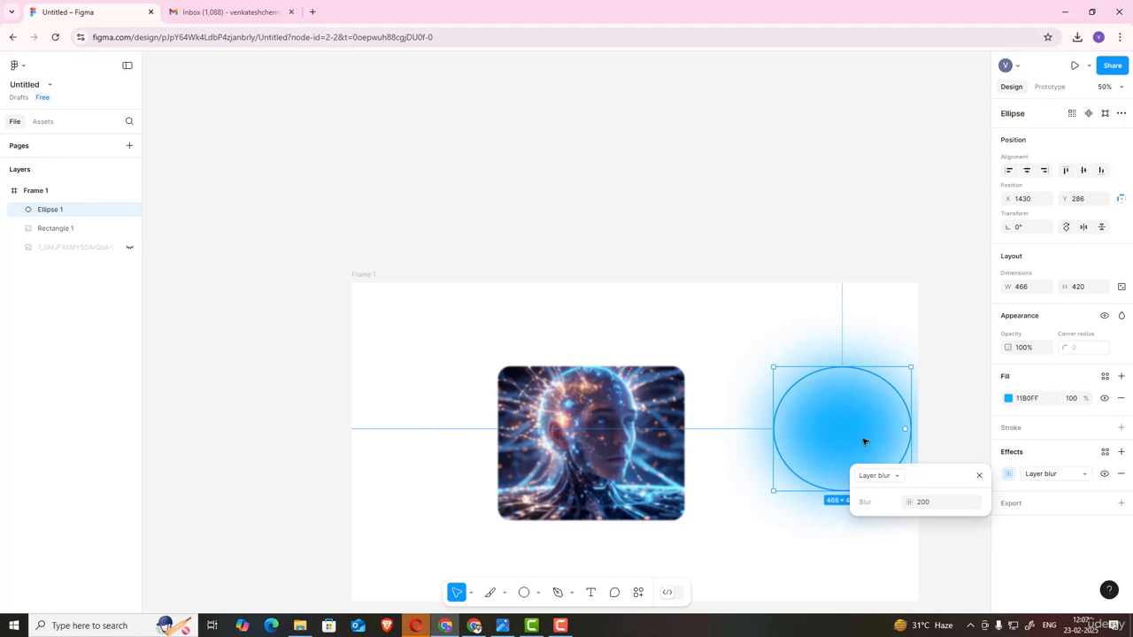
# Step: Move the blurred ellipse into the frame's top-right corner, partly outside the frame
pyautogui.moveTo(845, 432); pyautogui.dragTo(870, 343)
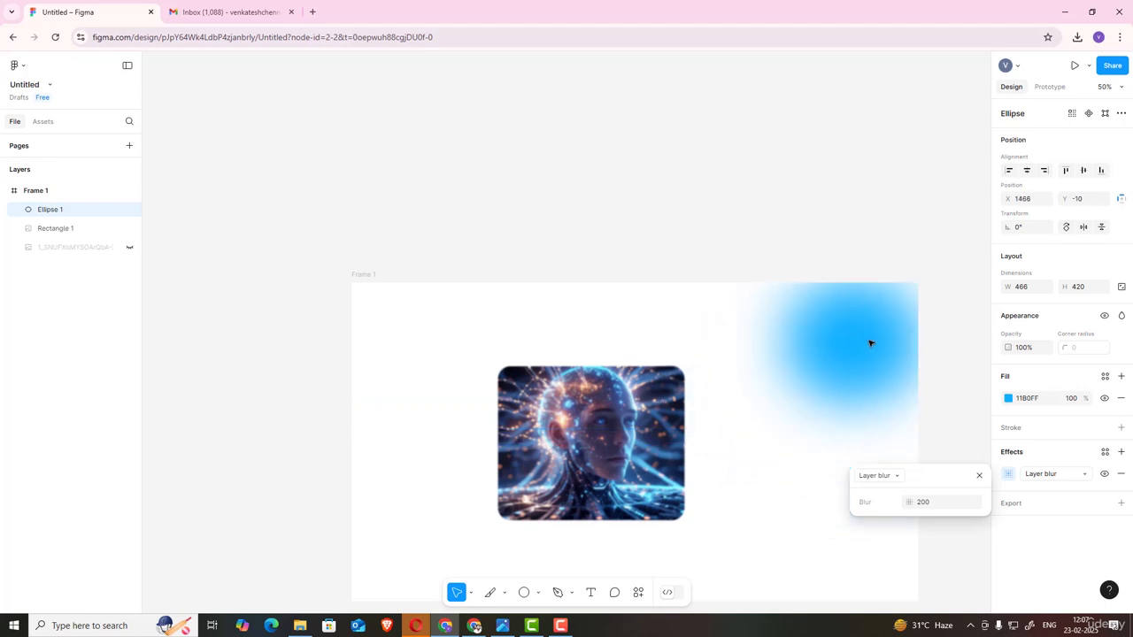
pyautogui.moveTo(791, 397); pyautogui.dragTo(823, 369)
pyautogui.scroll(-3, 822, 362)
pyautogui.click(489, 147)
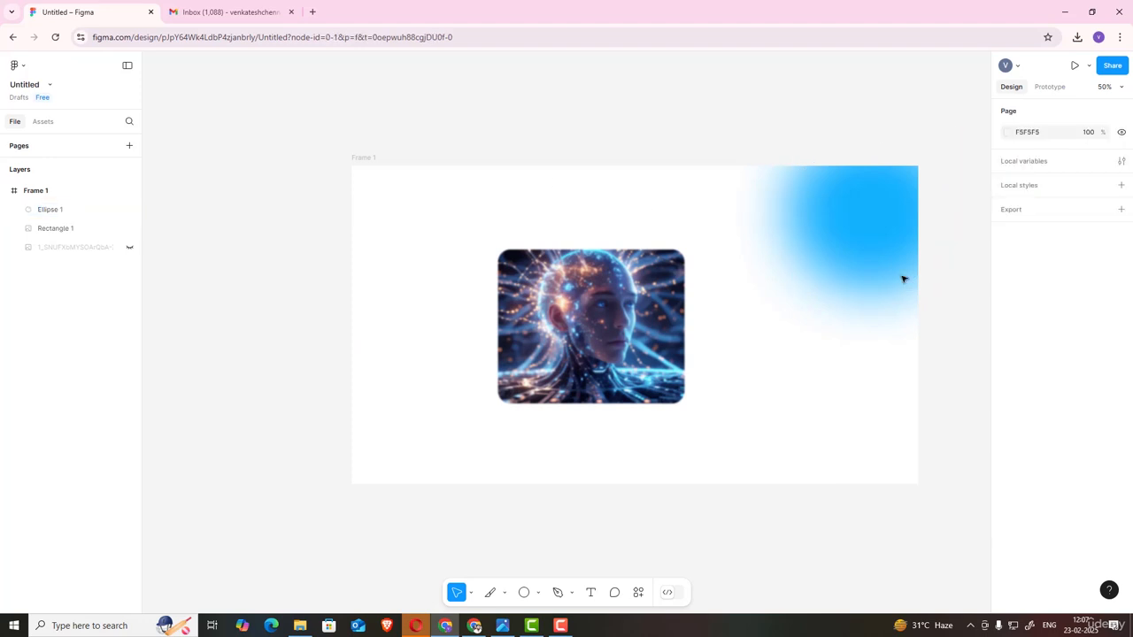
# Step: Duplicate the blurred ellipse into the frame's bottom-left corner
pyautogui.click(863, 238)
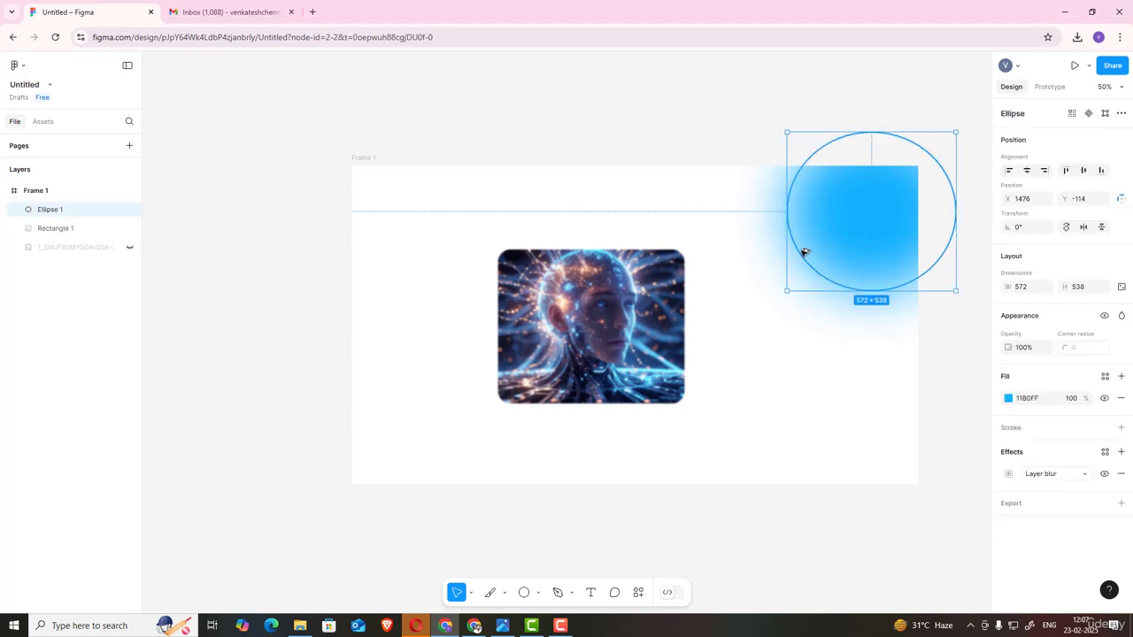
pyautogui.moveTo(804, 253); pyautogui.dragTo(379, 449)
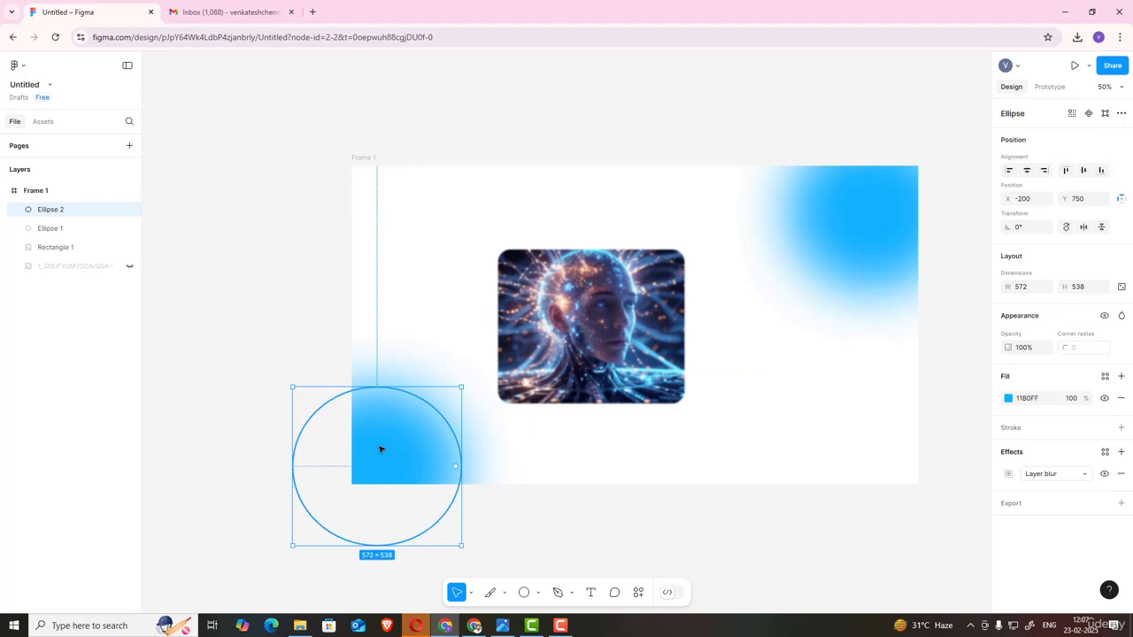
# Step: Set the bottom-left ellipse's fill opacity to 75%
pyautogui.click(1079, 407)
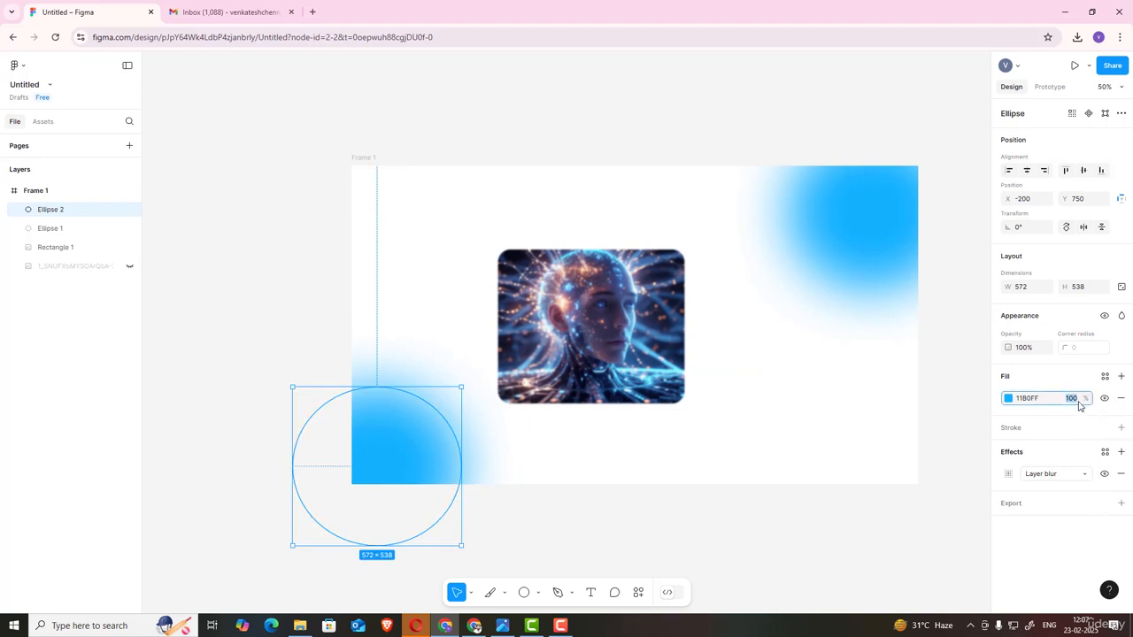
pyautogui.press('BackSpace')
pyautogui.write('75')
pyautogui.press('Return')
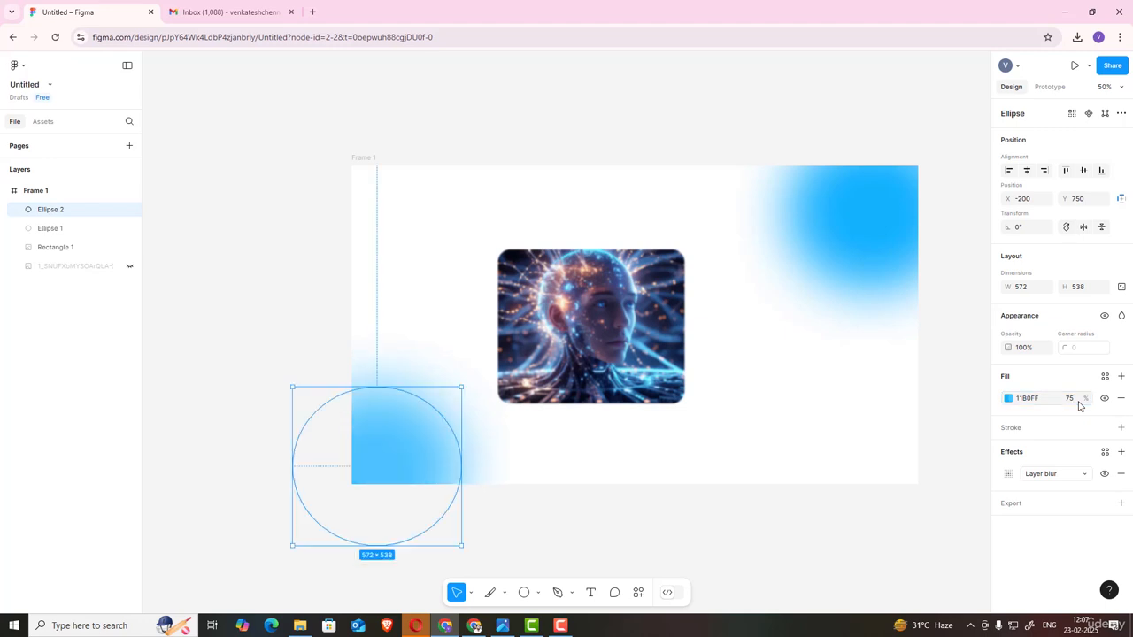
# Step: Set the top-right ellipse's fill opacity to 70% and deselect it
pyautogui.click(888, 209)
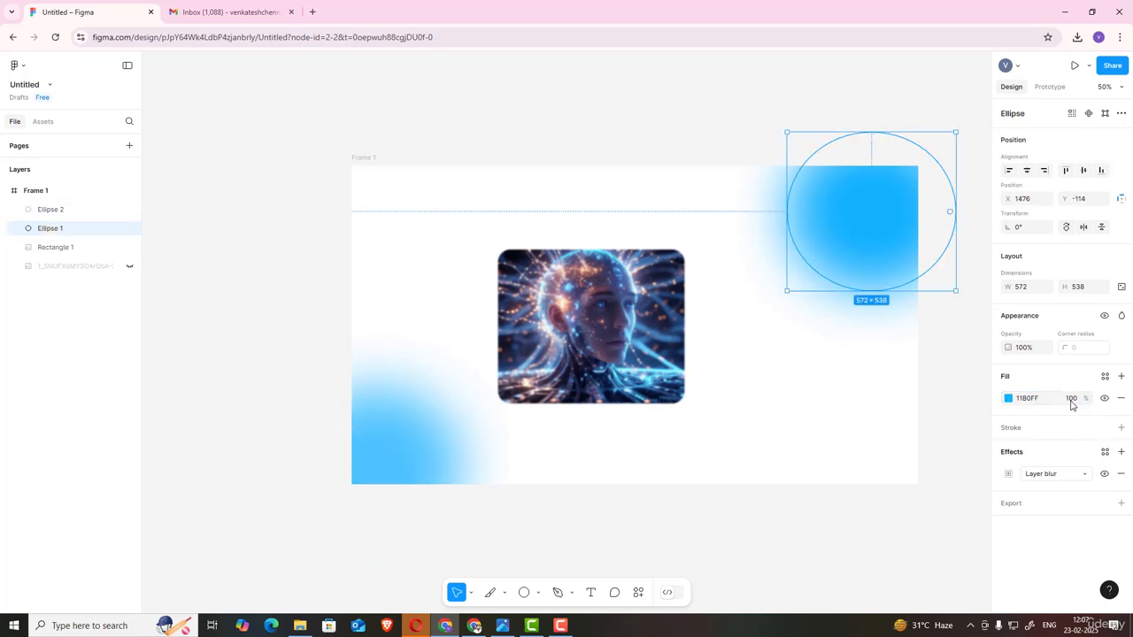
pyautogui.click(1071, 405)
pyautogui.press('BackSpace')
pyautogui.press('Return')
pyautogui.click(308, 292)
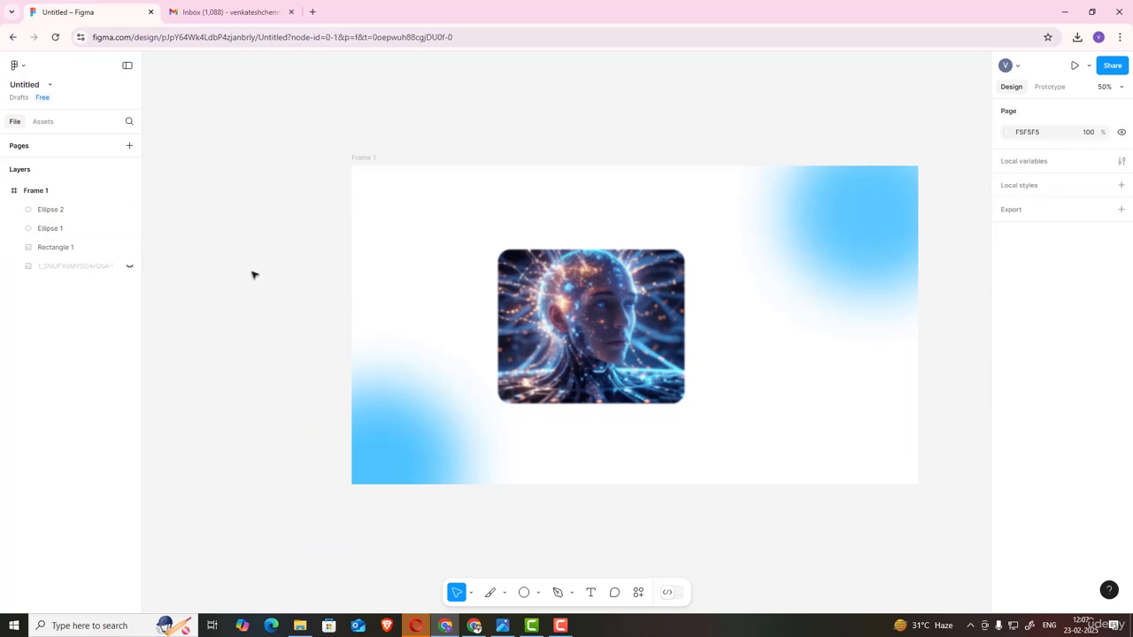
# Step: Change the top-right ellipse's effect from Layer blur to Background blur
pyautogui.click(866, 235)
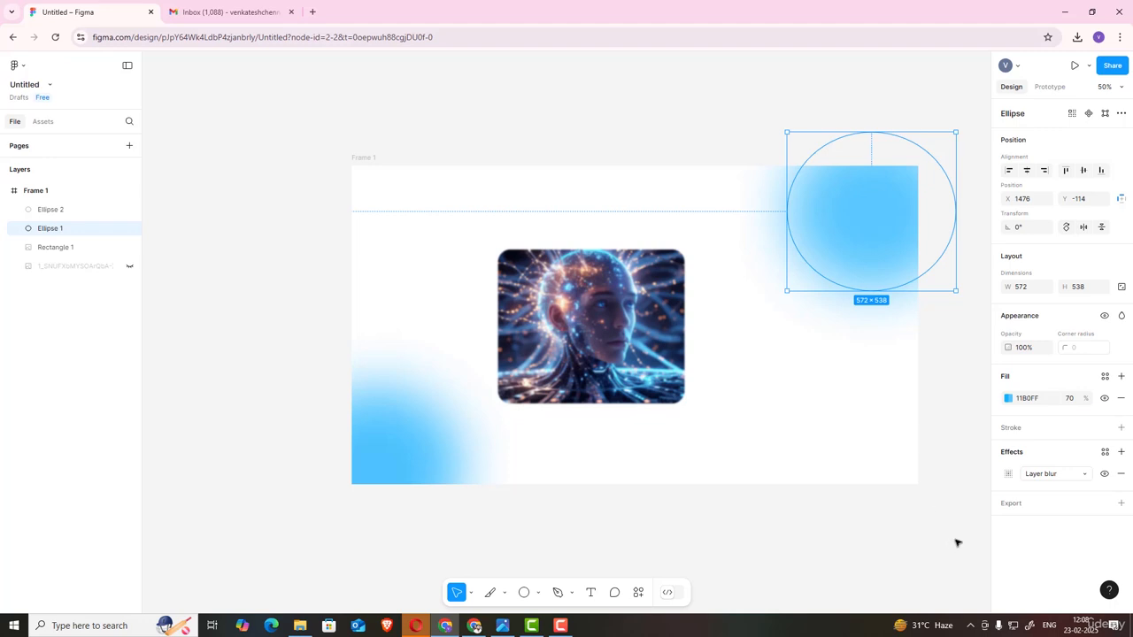
pyautogui.click(1047, 475)
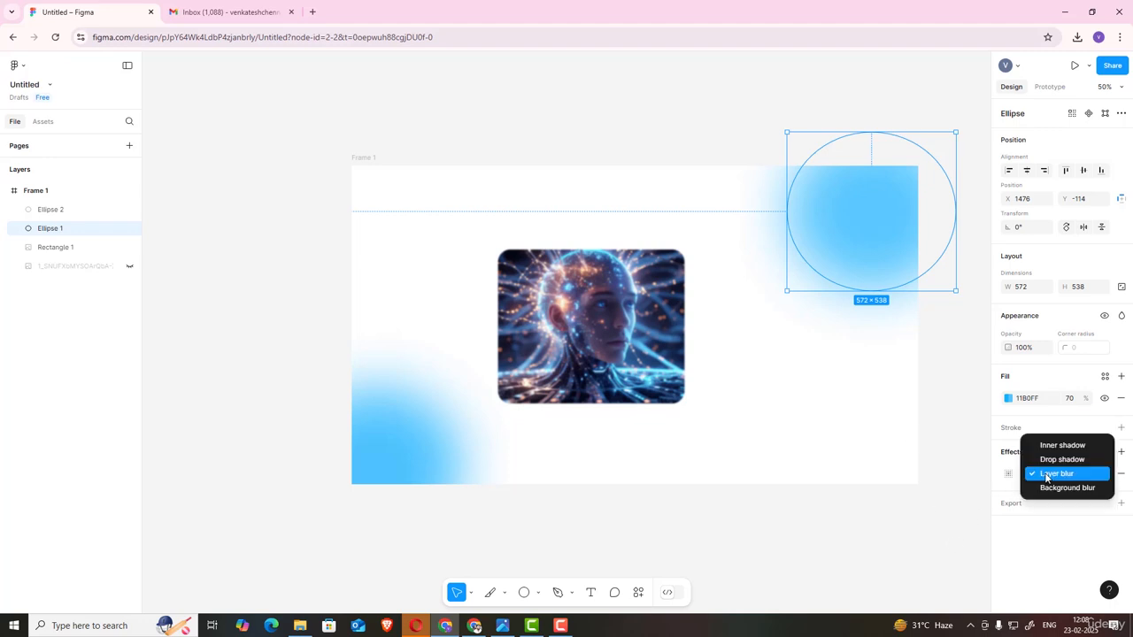
pyautogui.click(1054, 487)
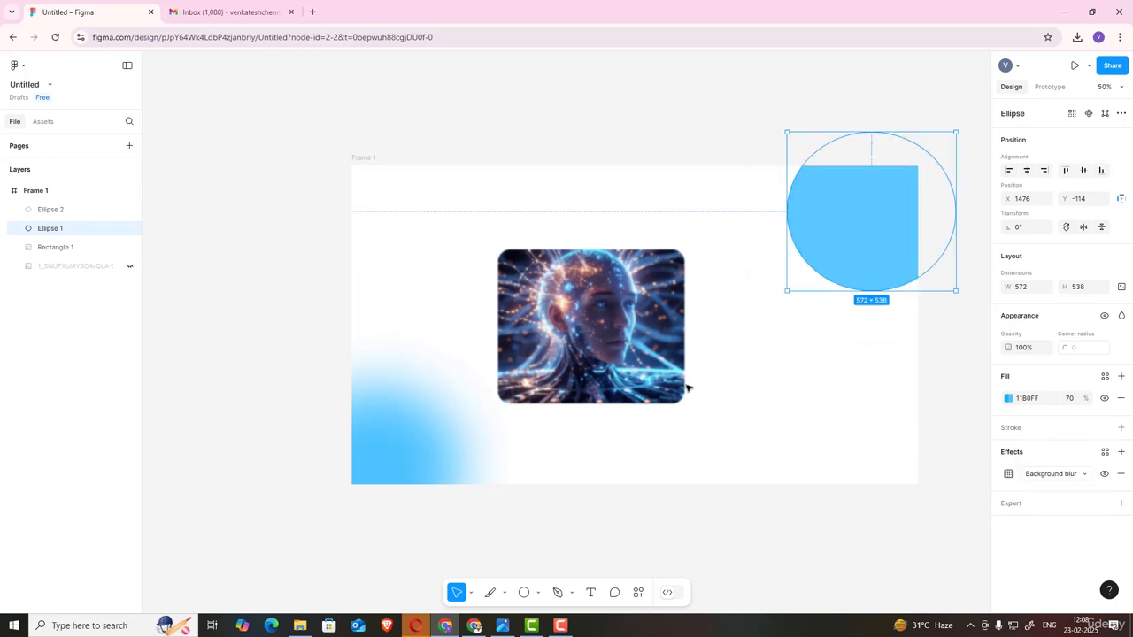
# Step: Change the image rectangle's effect to Background blur with a blur of 70
pyautogui.click(648, 338)
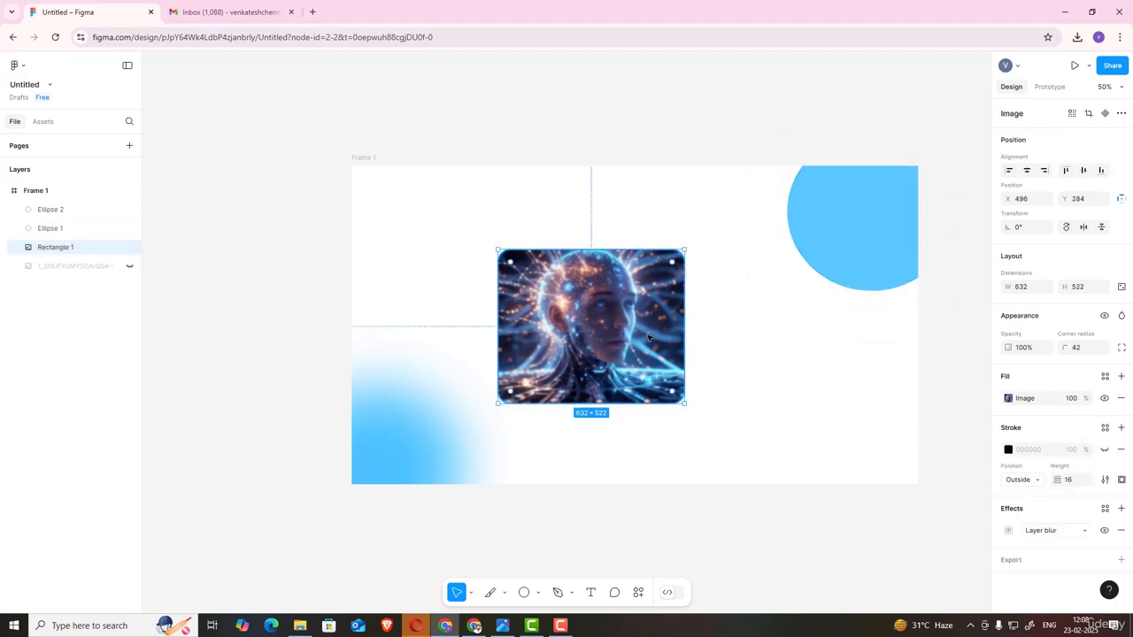
pyautogui.click(1047, 531)
pyautogui.click(1052, 544)
pyautogui.click(1008, 530)
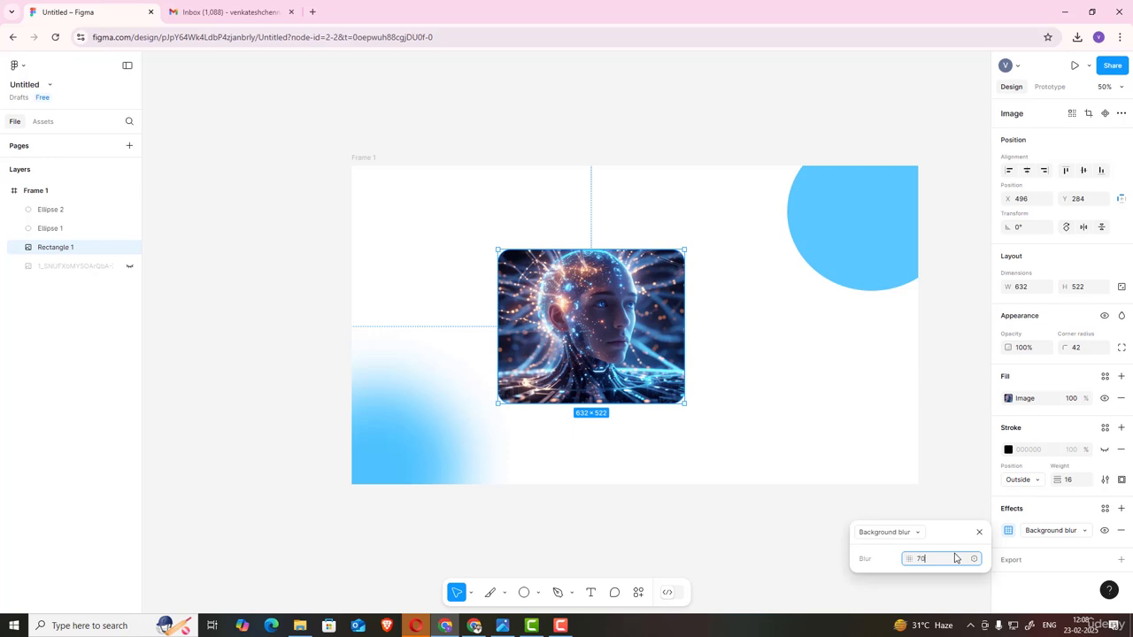
pyautogui.press('Return')
# Step: Reselect the image rectangle and nudge it slightly to the right
pyautogui.click(128, 364)
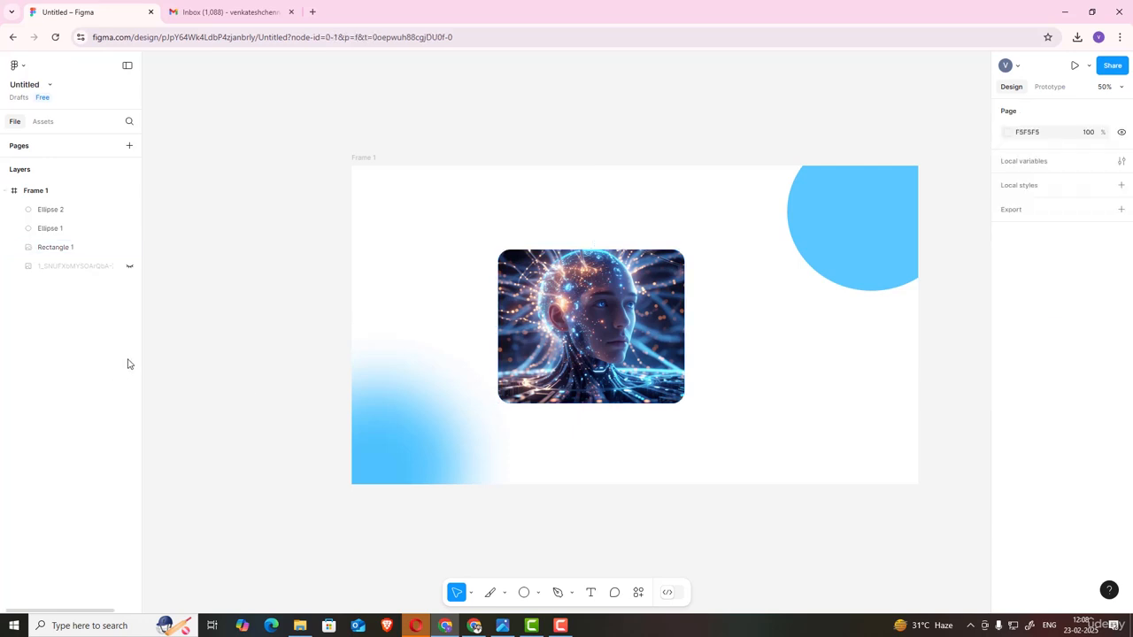
pyautogui.click(80, 247)
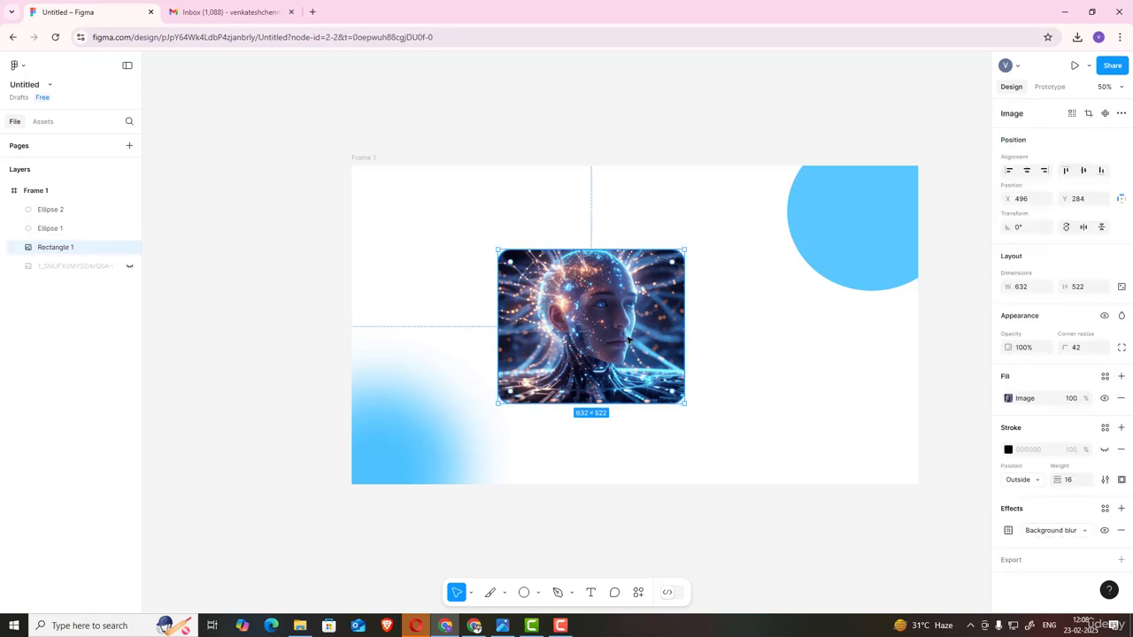
pyautogui.click(1008, 530)
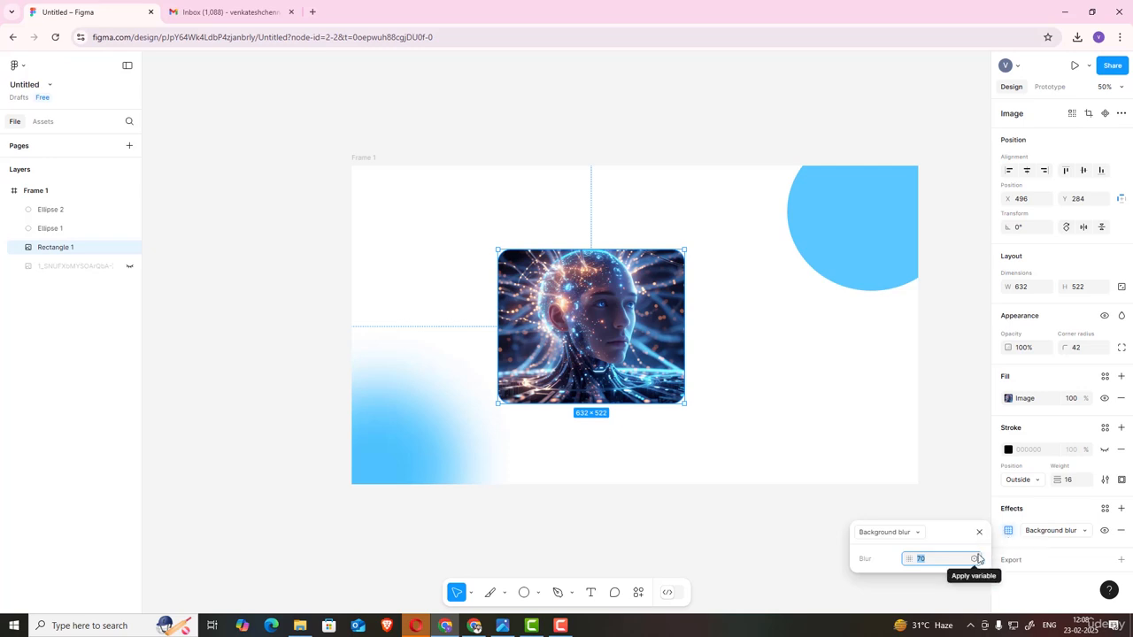
pyautogui.moveTo(608, 340)
pyautogui.mouseDown()
pyautogui.moveTo(664, 327)
pyautogui.moveTo(630, 338)
pyautogui.mouseUp()
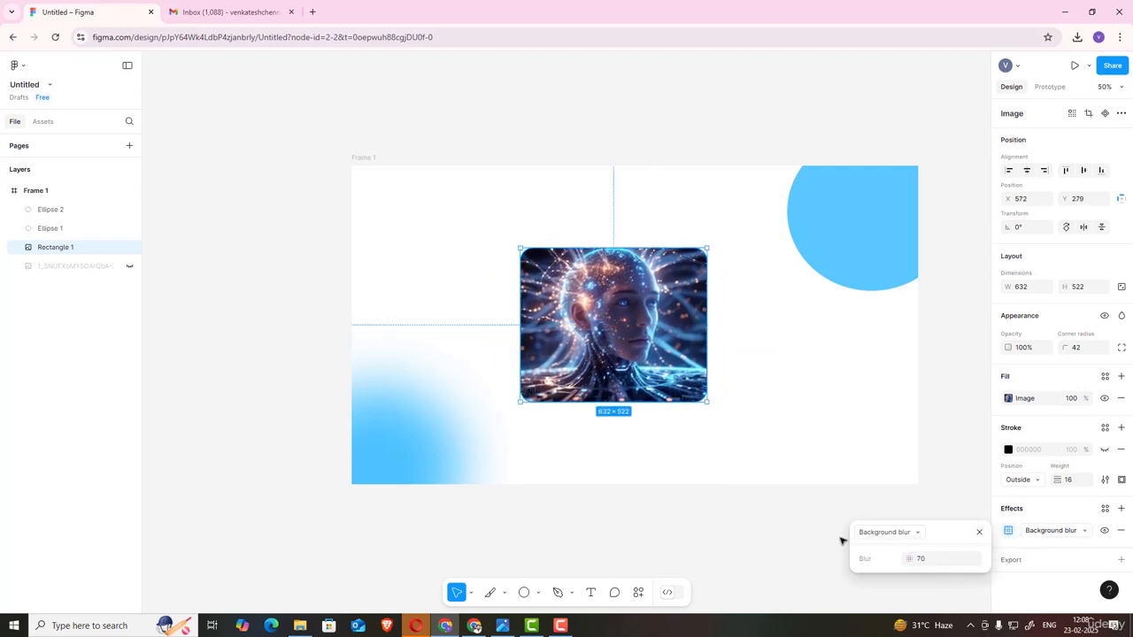
pyautogui.click(785, 545)
# Step: Re-enter the image rectangle's background blur amount and deselect
pyautogui.click(648, 322)
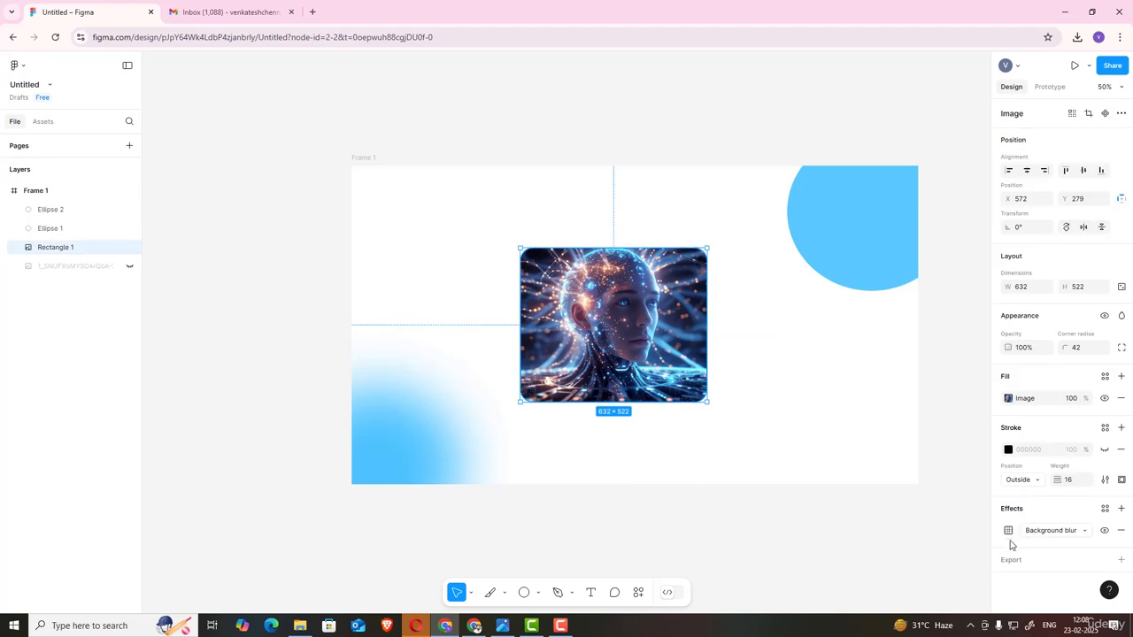
pyautogui.click(1009, 531)
pyautogui.click(929, 558)
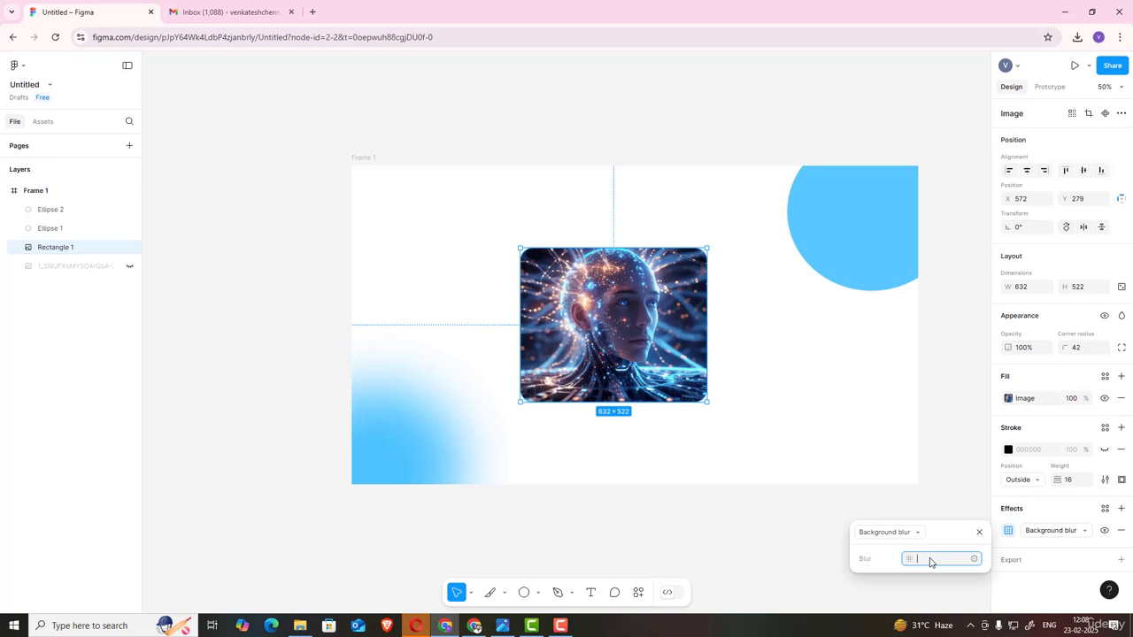
pyautogui.press('Return')
pyautogui.click(706, 499)
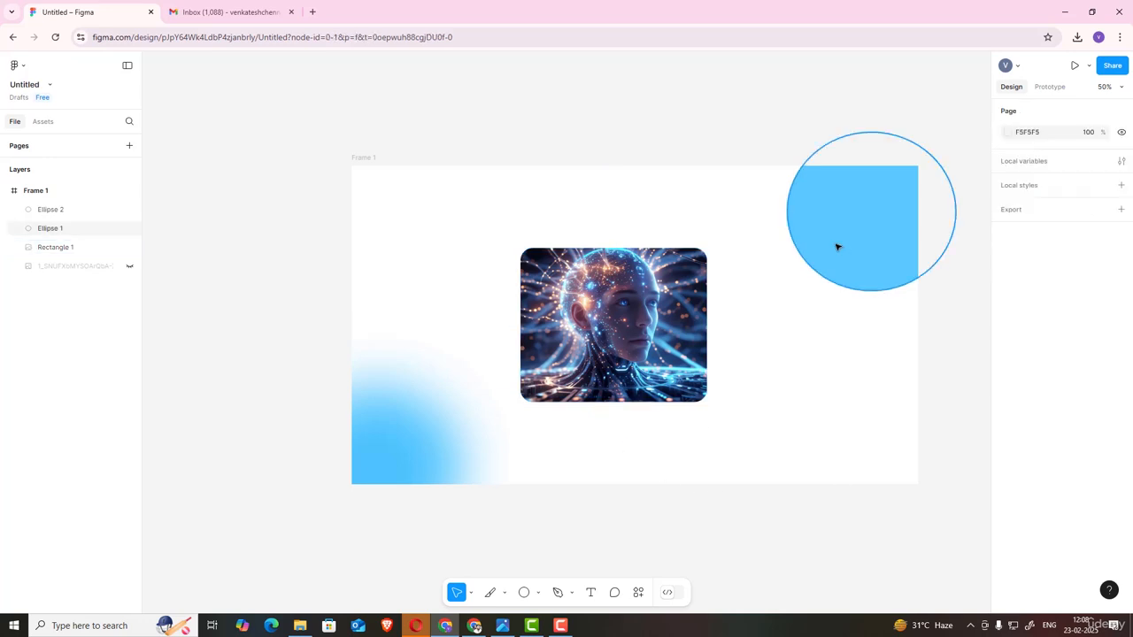
# Step: Open the top-right ellipse's background blur settings to check its blur amount
pyautogui.click(837, 245)
pyautogui.click(1008, 474)
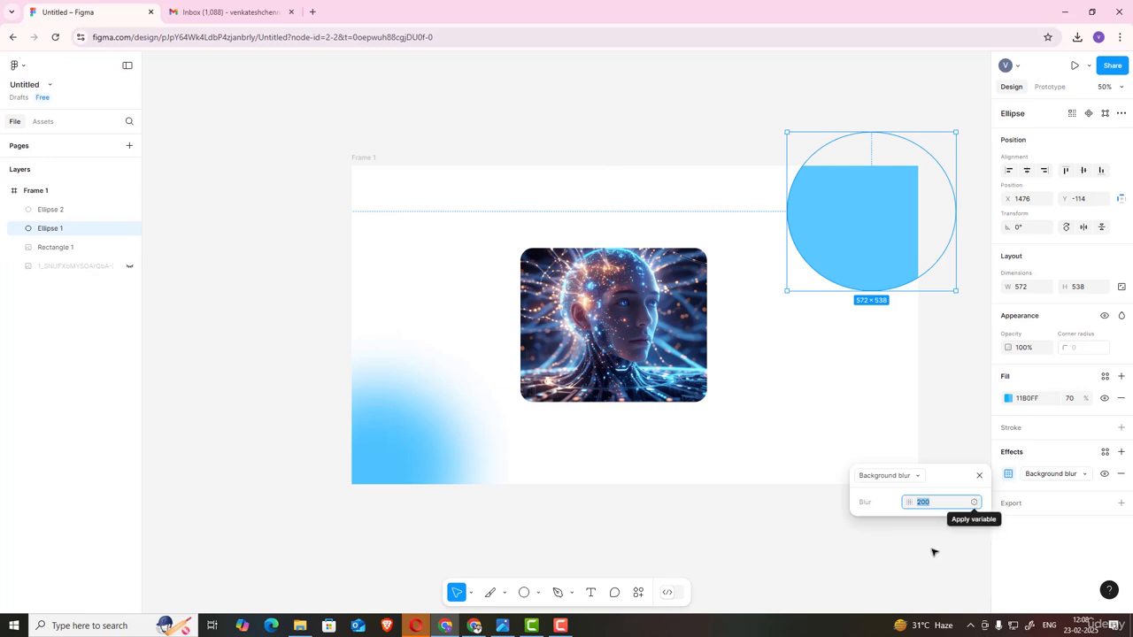
pyautogui.click(974, 545)
pyautogui.click(856, 186)
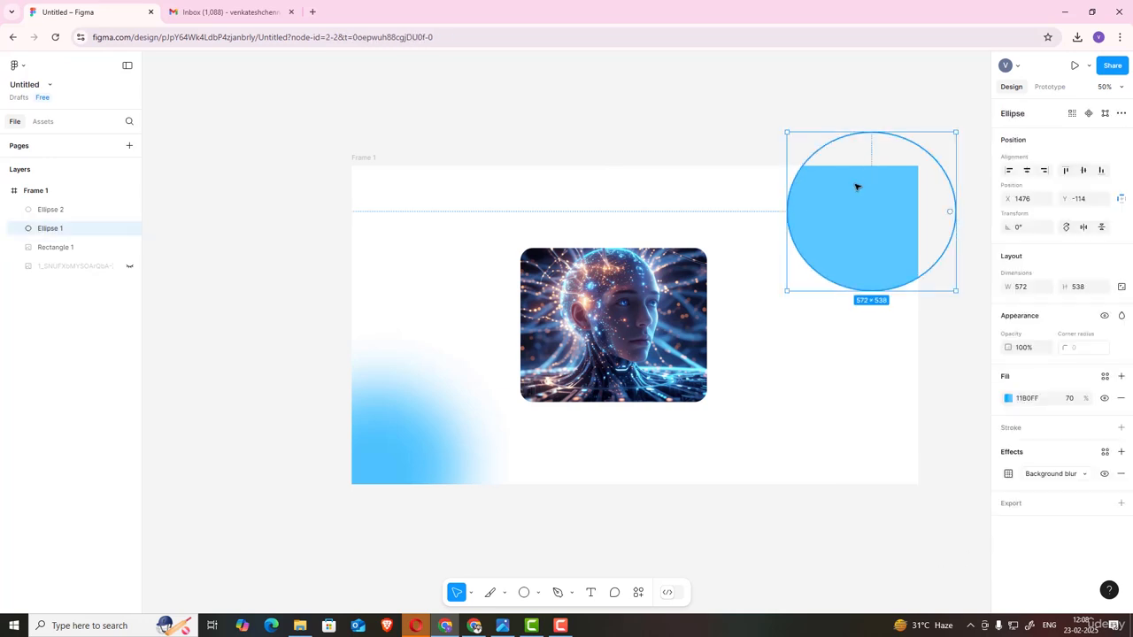
# Step: Reselect the image rectangle and open its effect type options without changing them
pyautogui.press('Escape')
pyautogui.click(634, 361)
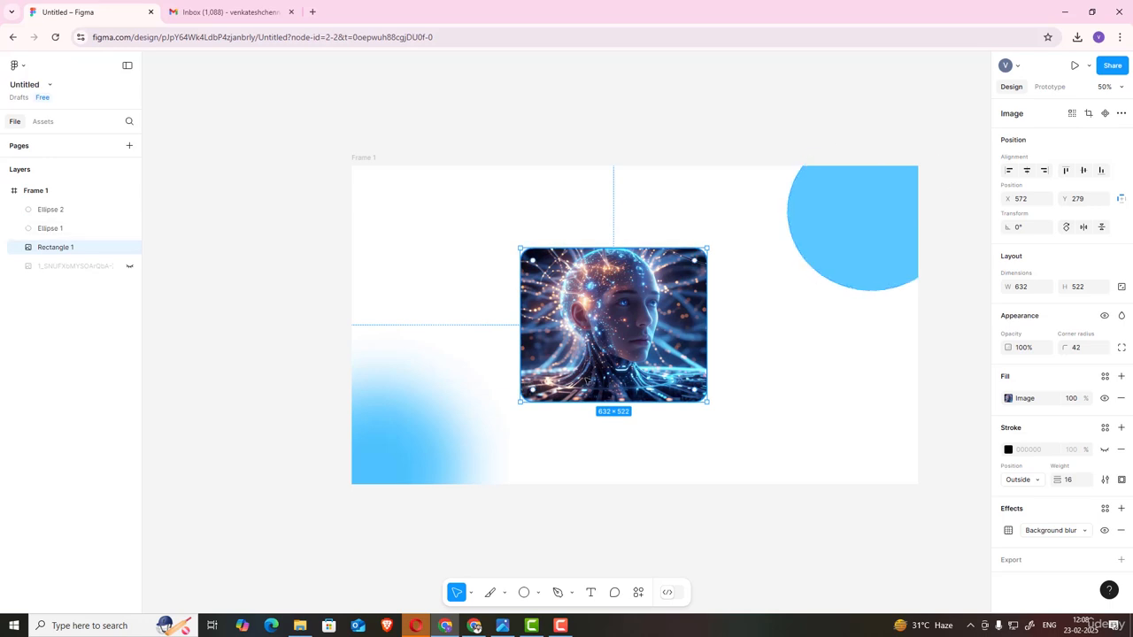
pyautogui.click(1029, 534)
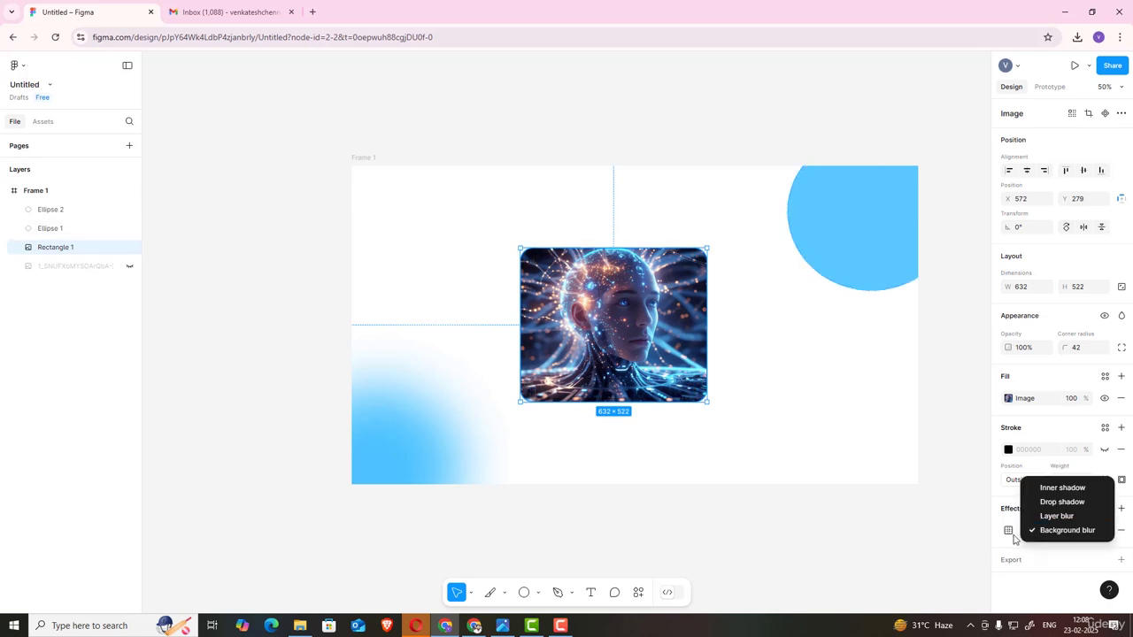
pyautogui.click(1015, 537)
# Step: Add an export setting to the image rectangle and export it as a 1x PNG
pyautogui.click(1014, 558)
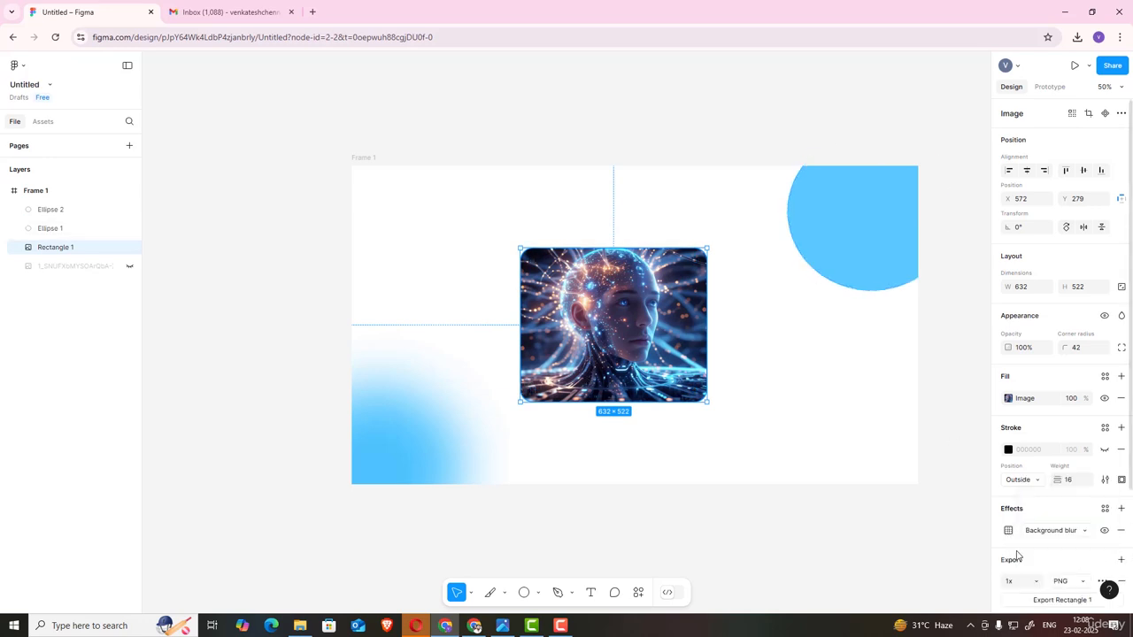
pyautogui.scroll(-1, 950, 466)
pyautogui.scroll(-2, 1082, 499)
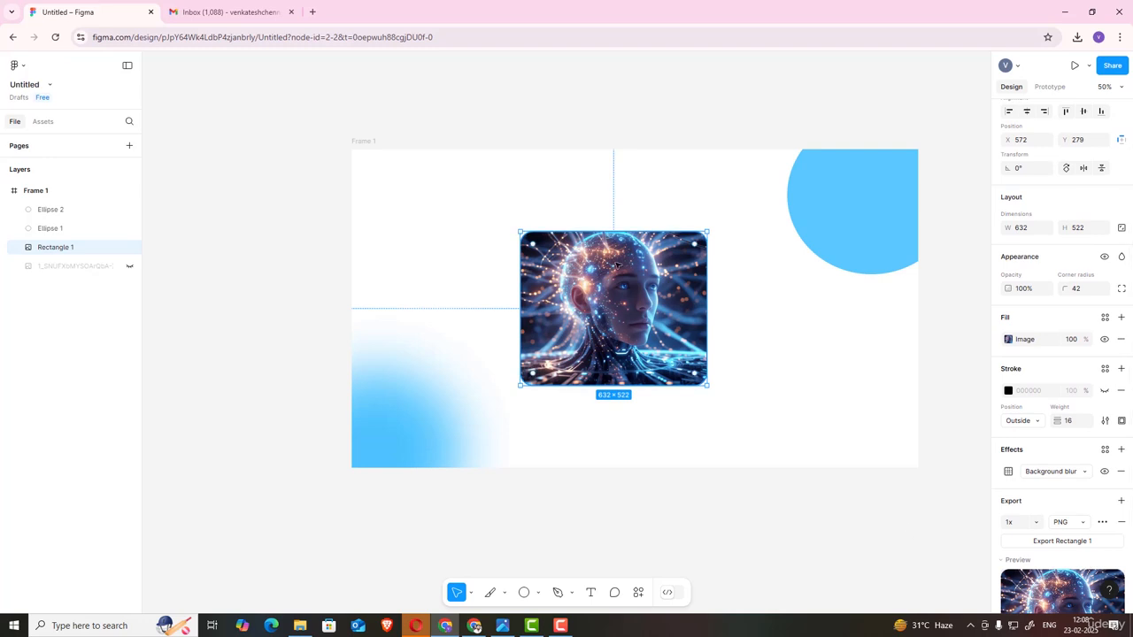
pyautogui.scroll(-3, 1009, 478)
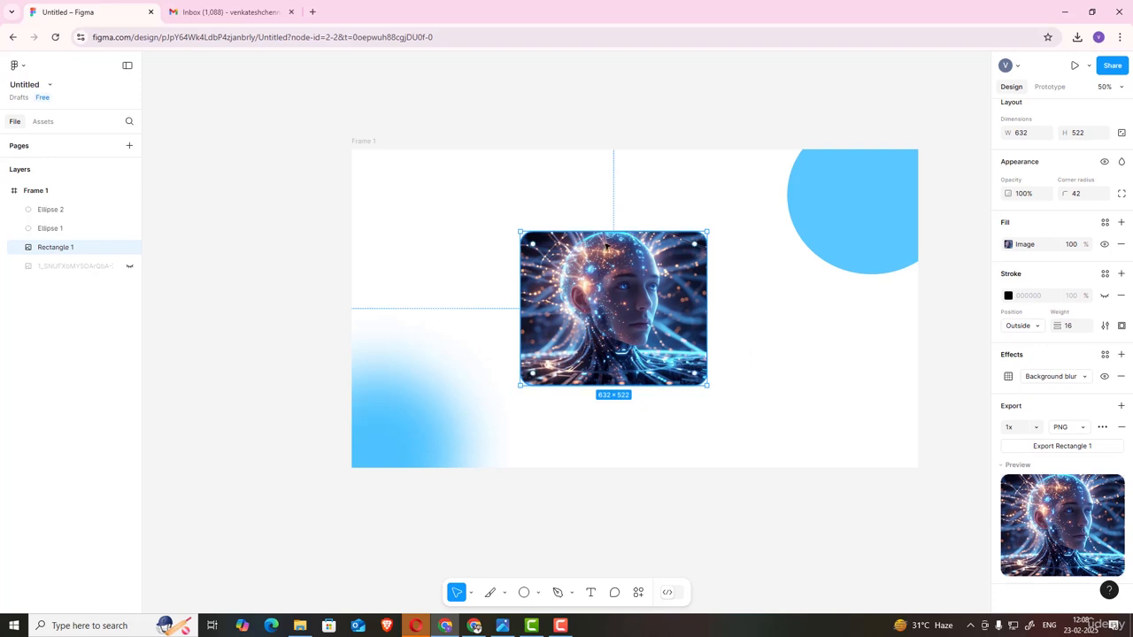
pyautogui.click(1074, 447)
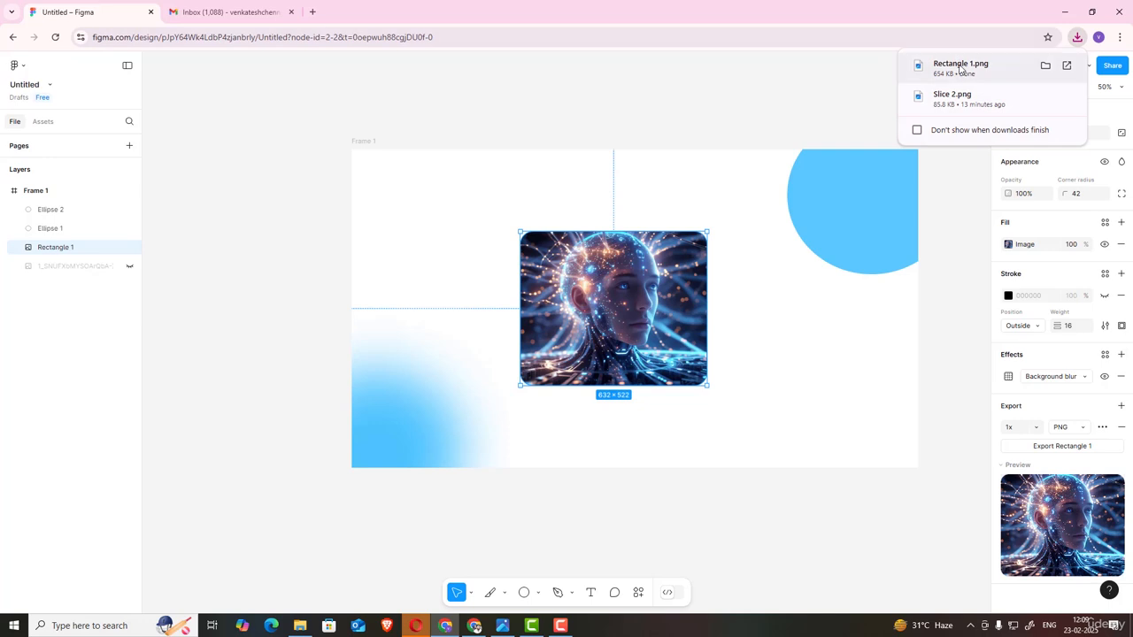
# Step: Open the downloaded Rectangle 1.png, zoom in to inspect it, then minimize the viewer
pyautogui.click(960, 66)
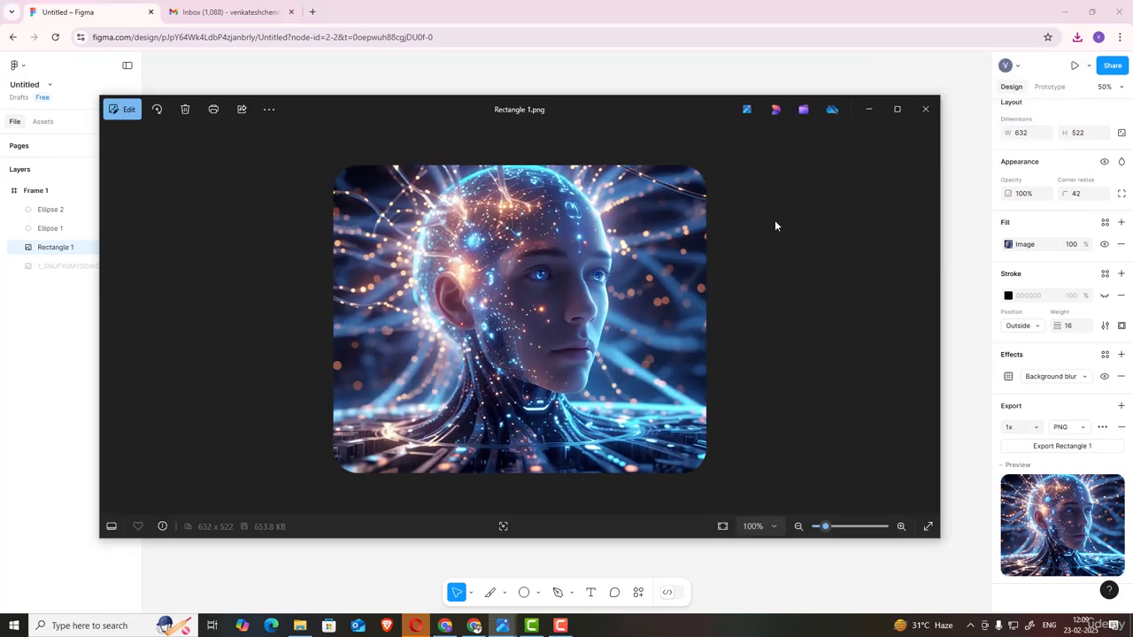
pyautogui.scroll(1, 695, 195)
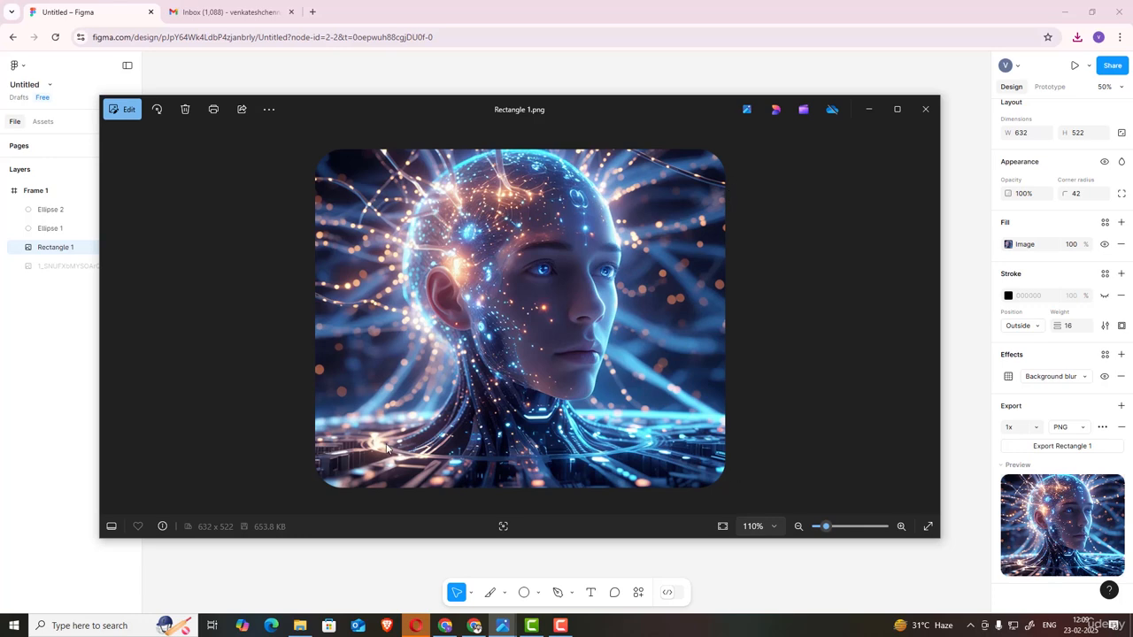
pyautogui.click(868, 109)
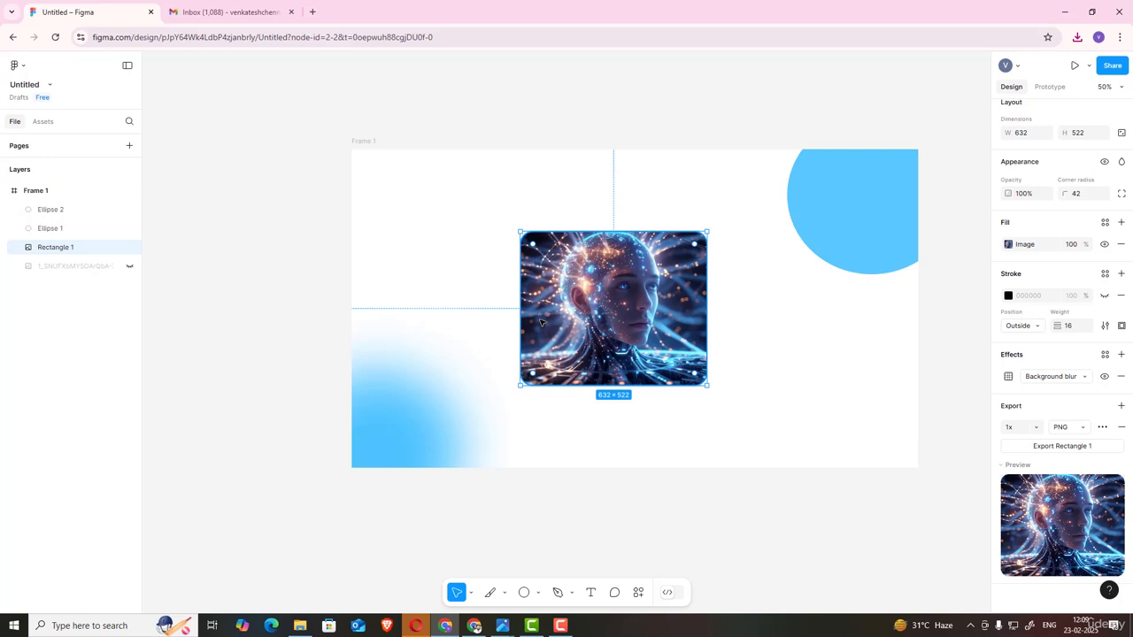
# Step: Select Frame 1 and export it as a PNG at 0.75x scale
pyautogui.click(40, 191)
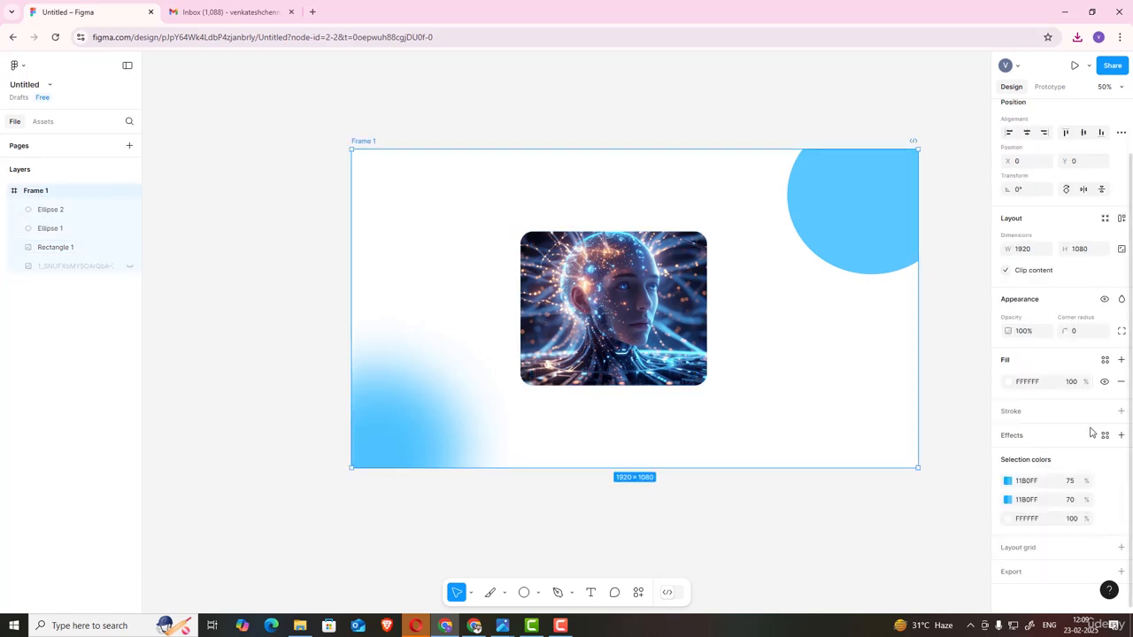
pyautogui.scroll(-2, 989, 434)
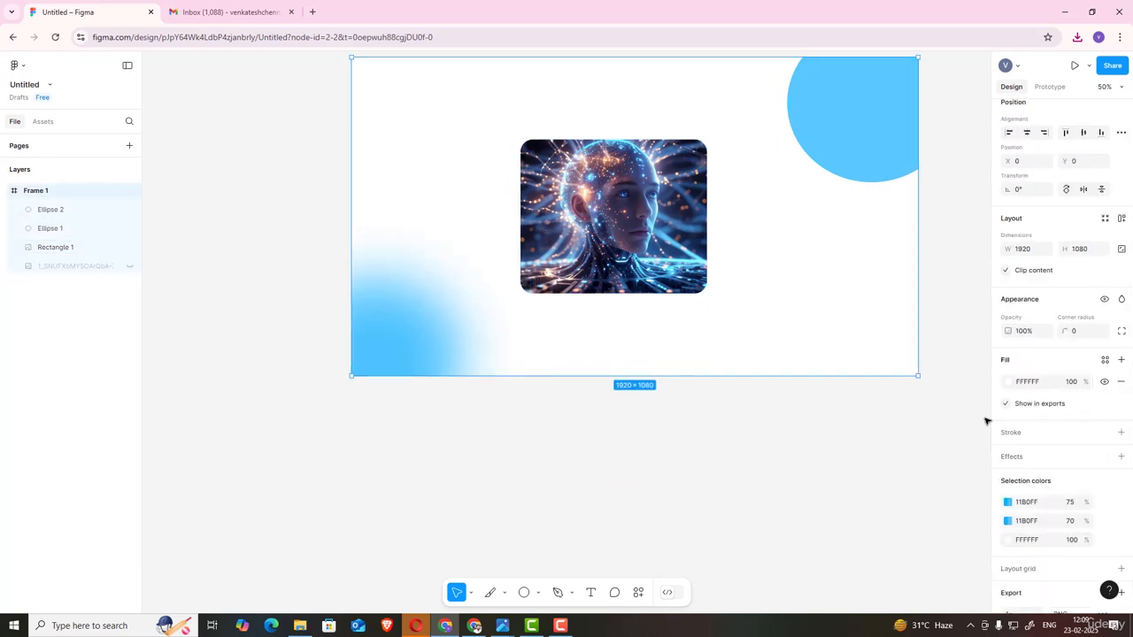
pyautogui.scroll(-3, 1075, 380)
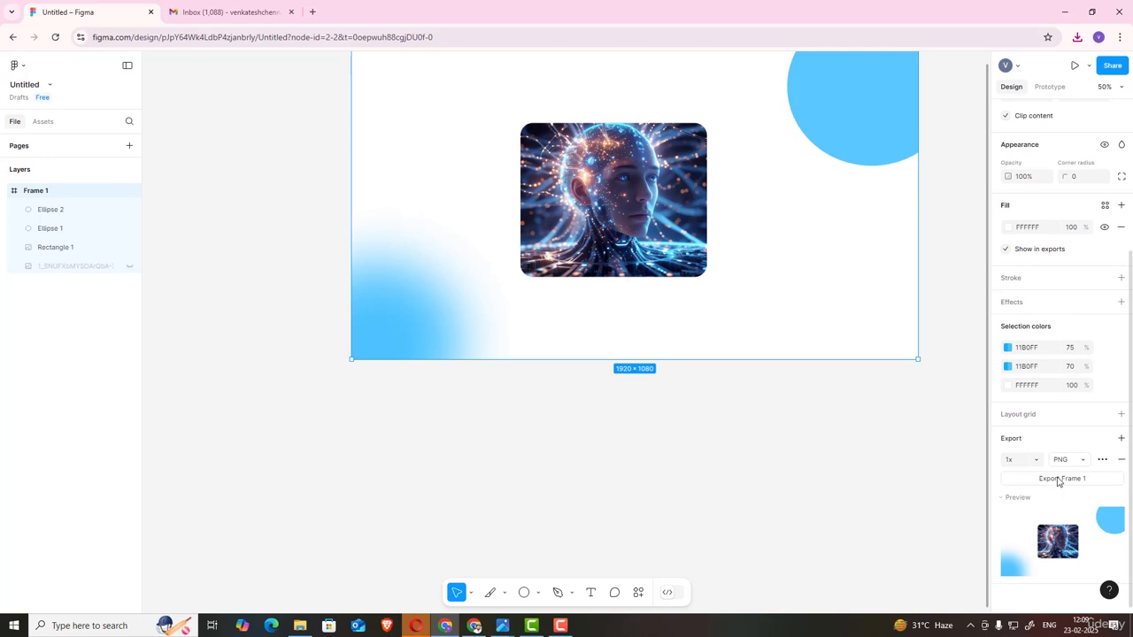
pyautogui.click(1034, 460)
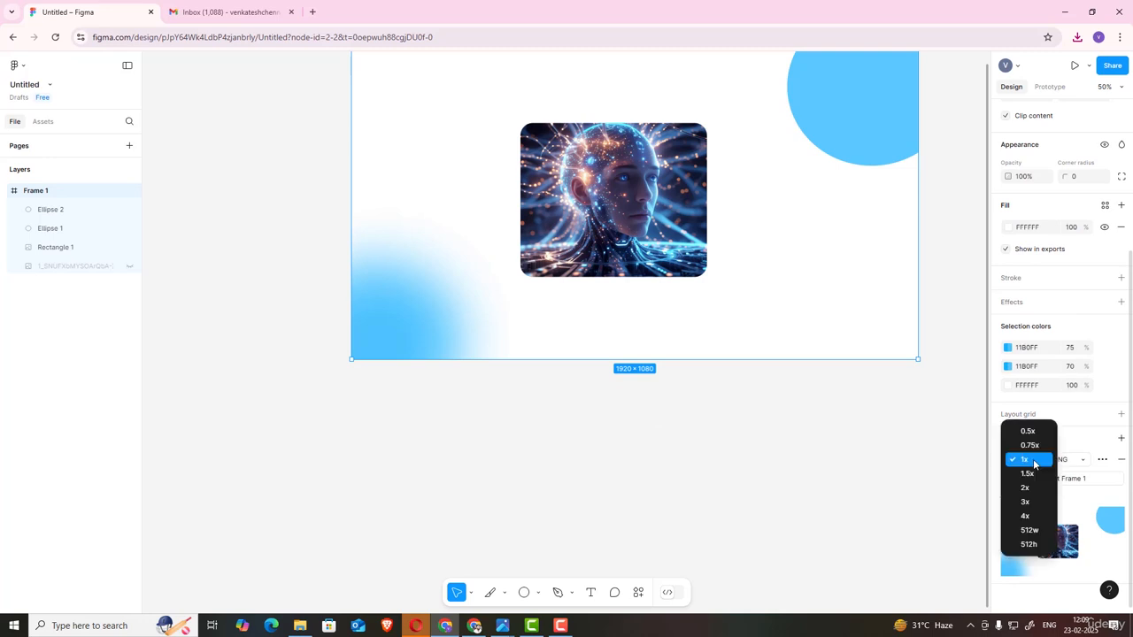
pyautogui.click(1034, 446)
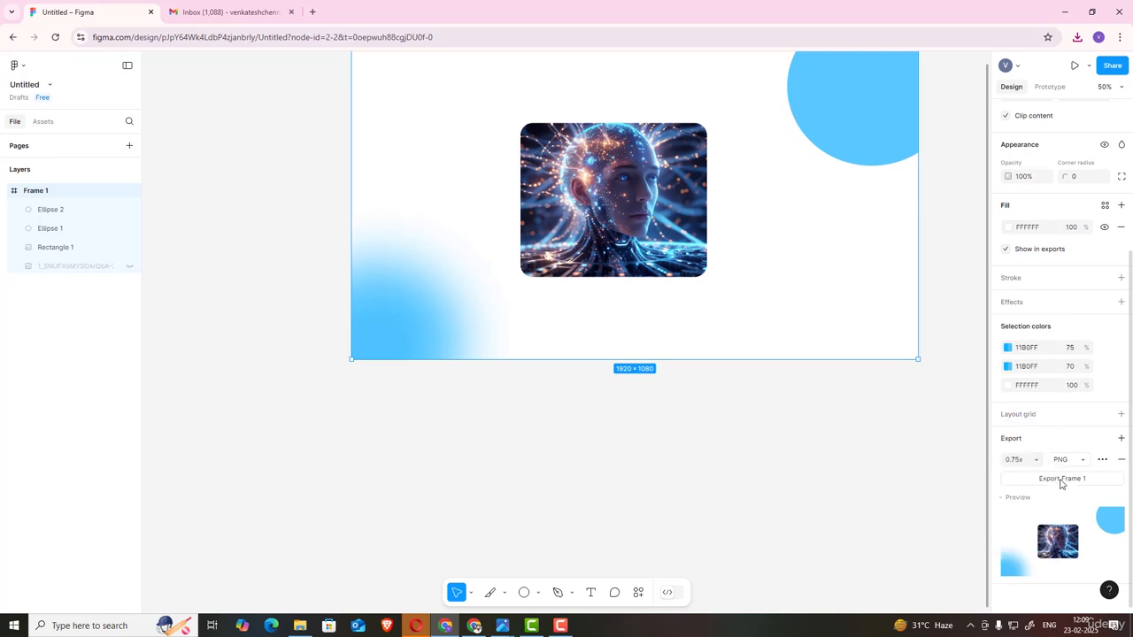
pyautogui.click(1061, 479)
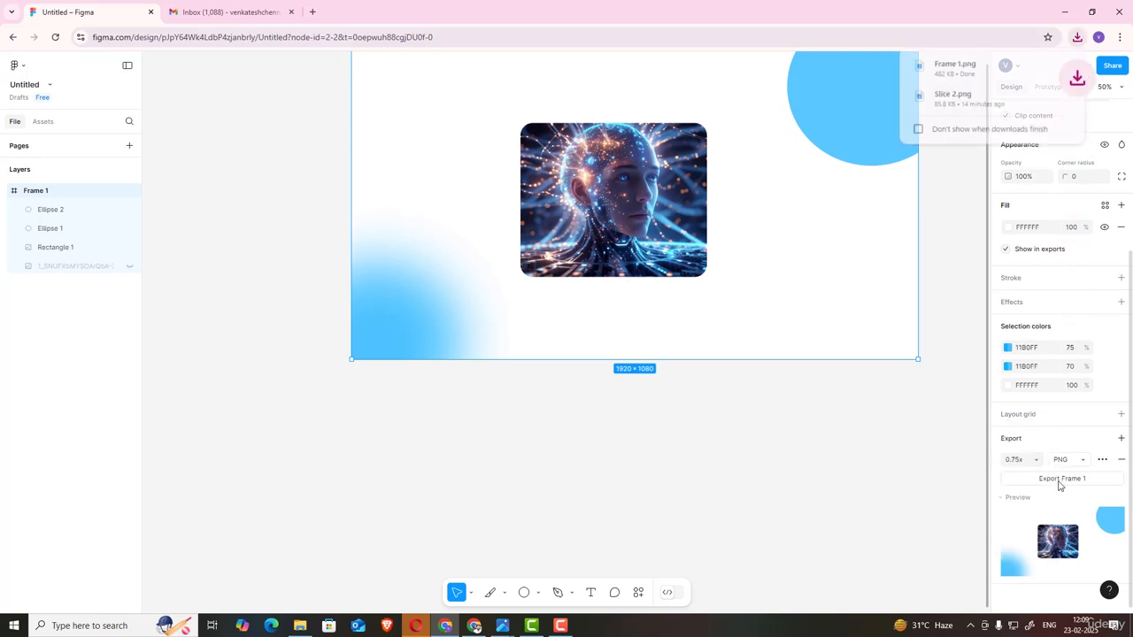
# Step: Open the downloaded Frame 1.png to inspect it, then close the viewer
pyautogui.click(954, 64)
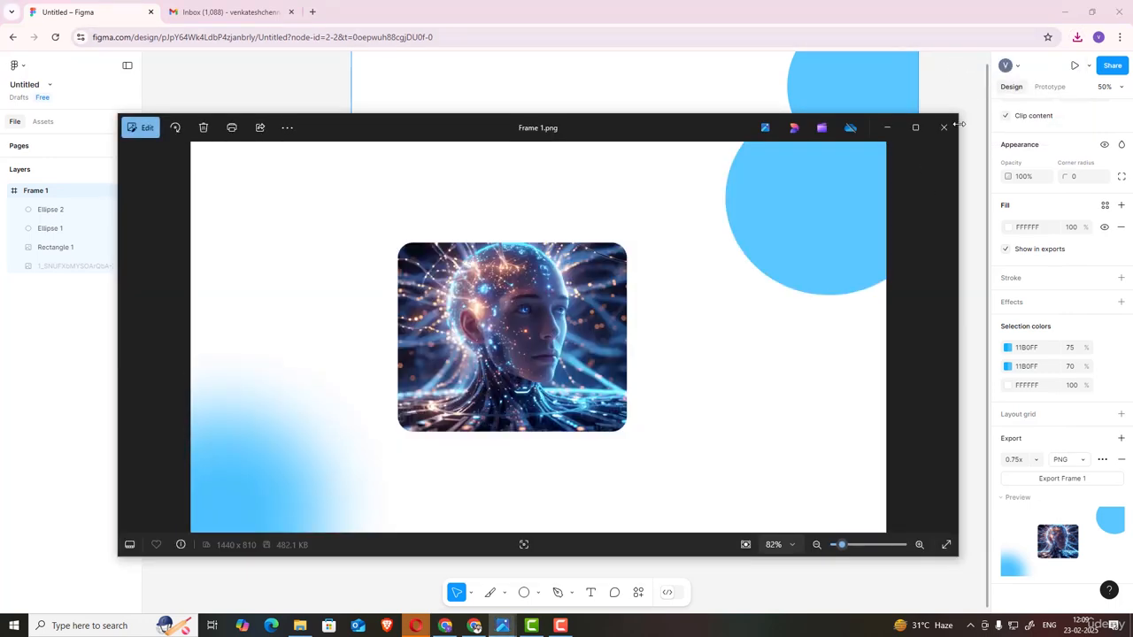
pyautogui.click(944, 130)
# Step: Draw a polygon about 422 × 470 to the right of the image rectangle
pyautogui.click(663, 338)
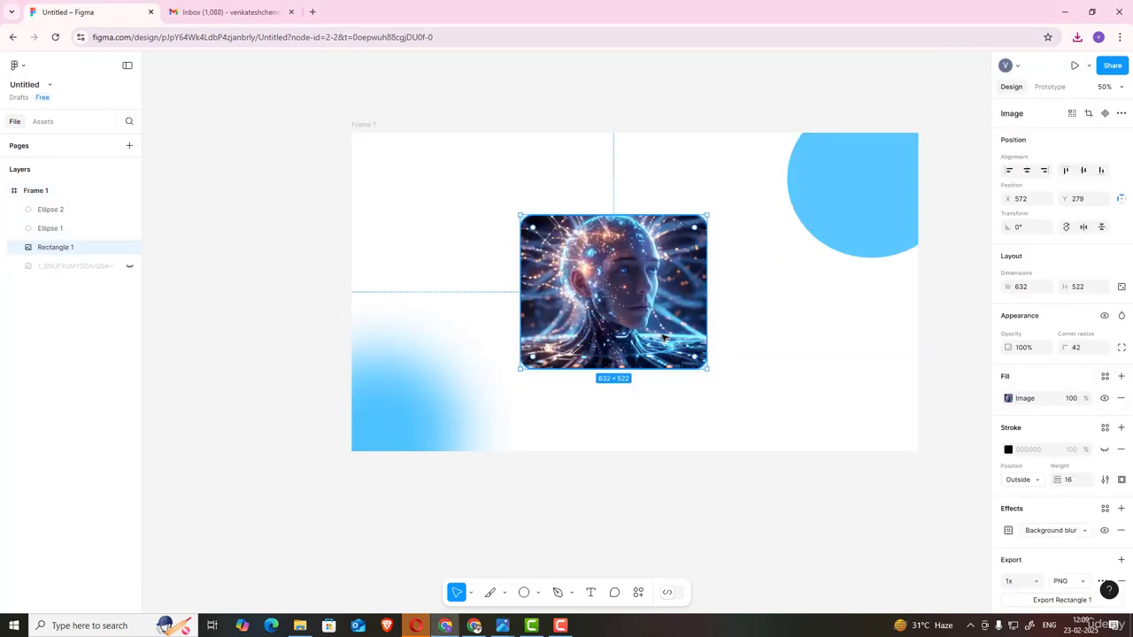
pyautogui.click(537, 594)
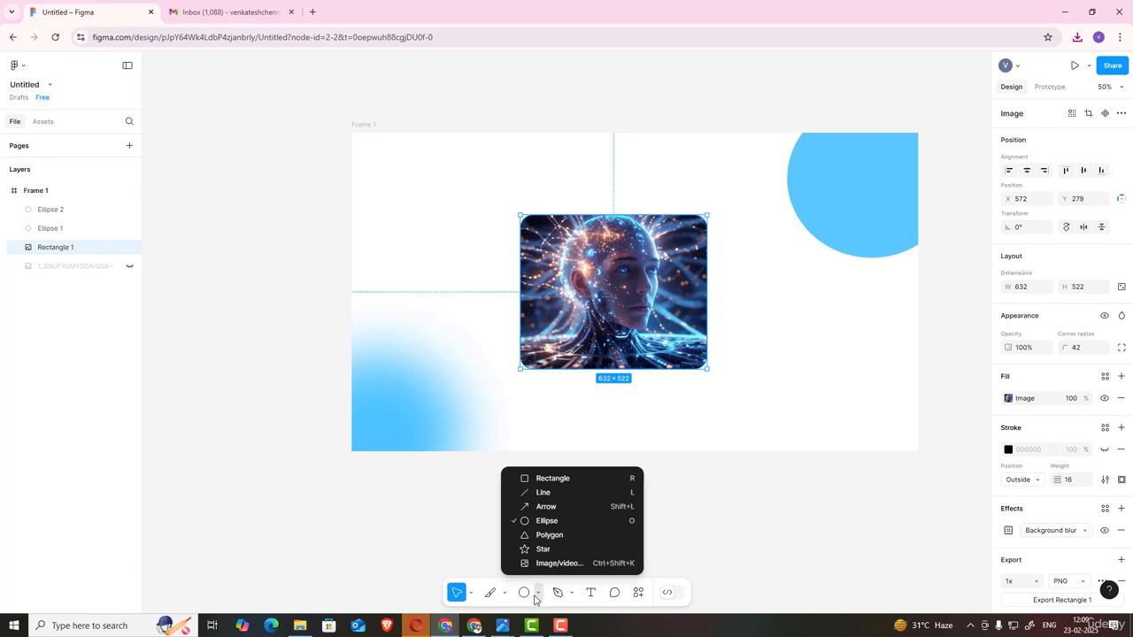
pyautogui.click(548, 535)
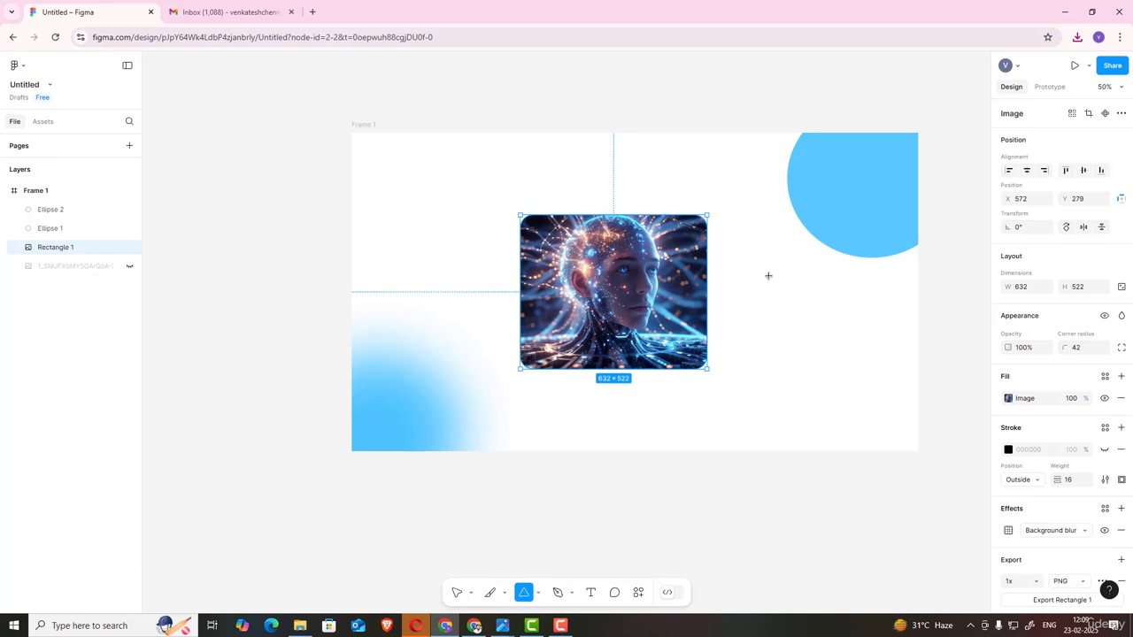
pyautogui.moveTo(769, 276); pyautogui.dragTo(883, 409)
pyautogui.press('v')
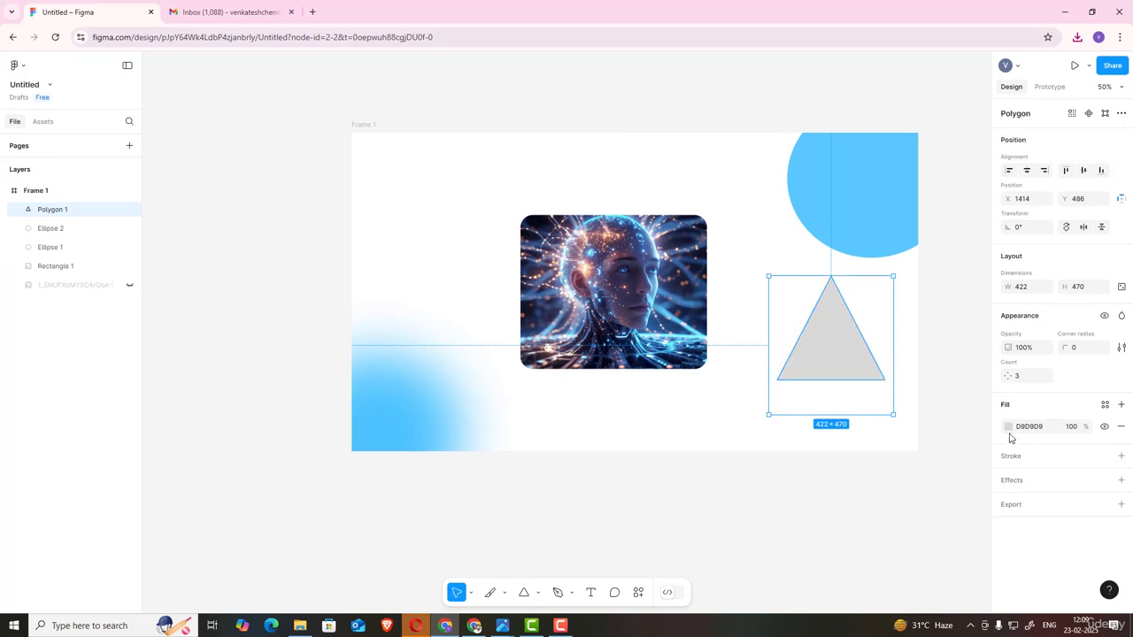
# Step: Set the polygon's point count to 60
pyautogui.moveTo(1007, 376); pyautogui.dragTo(1053, 375)
pyautogui.moveTo(5, 364); pyautogui.dragTo(1048, 369)
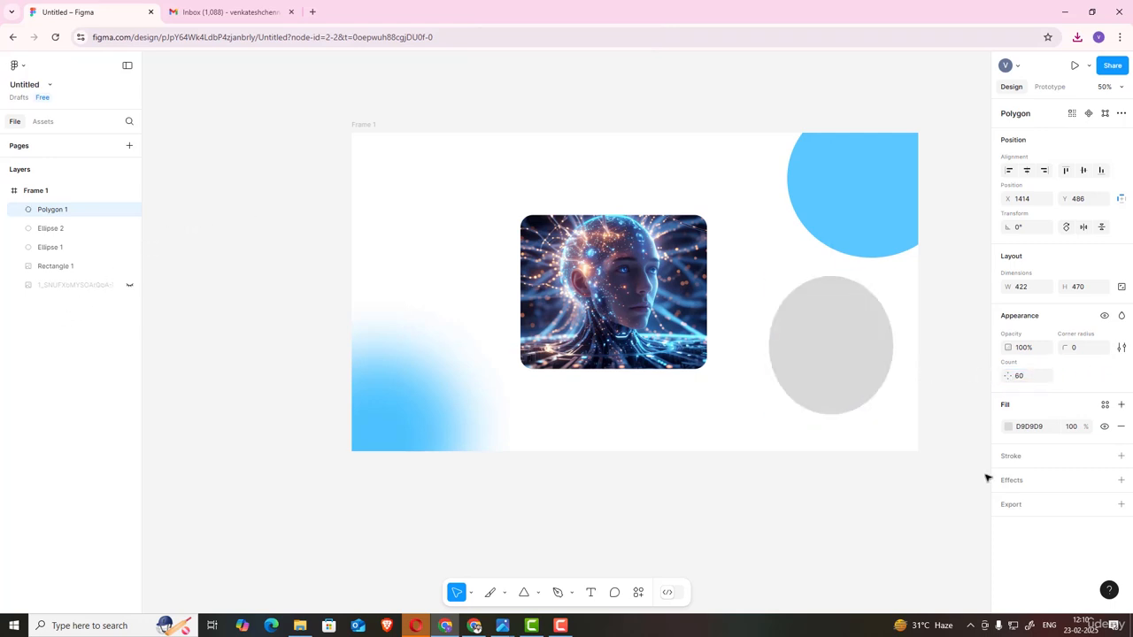
pyautogui.moveTo(987, 478); pyautogui.dragTo(1022, 461)
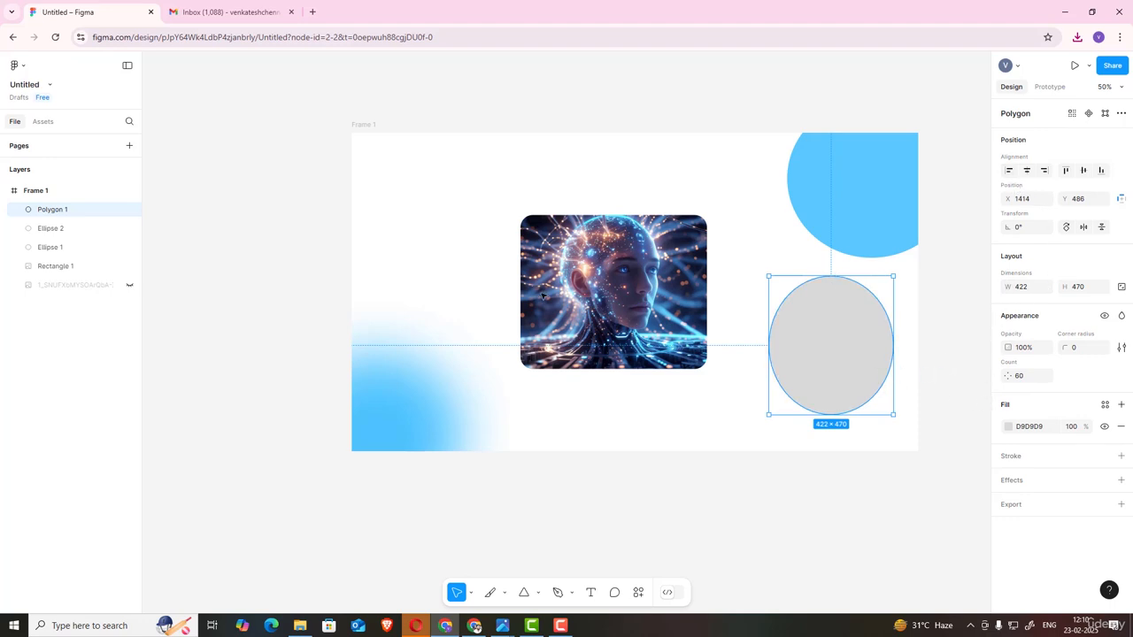
# Step: Delete the image rectangle and both blue ellipses from the frame
pyautogui.click(572, 303)
pyautogui.press('Delete')
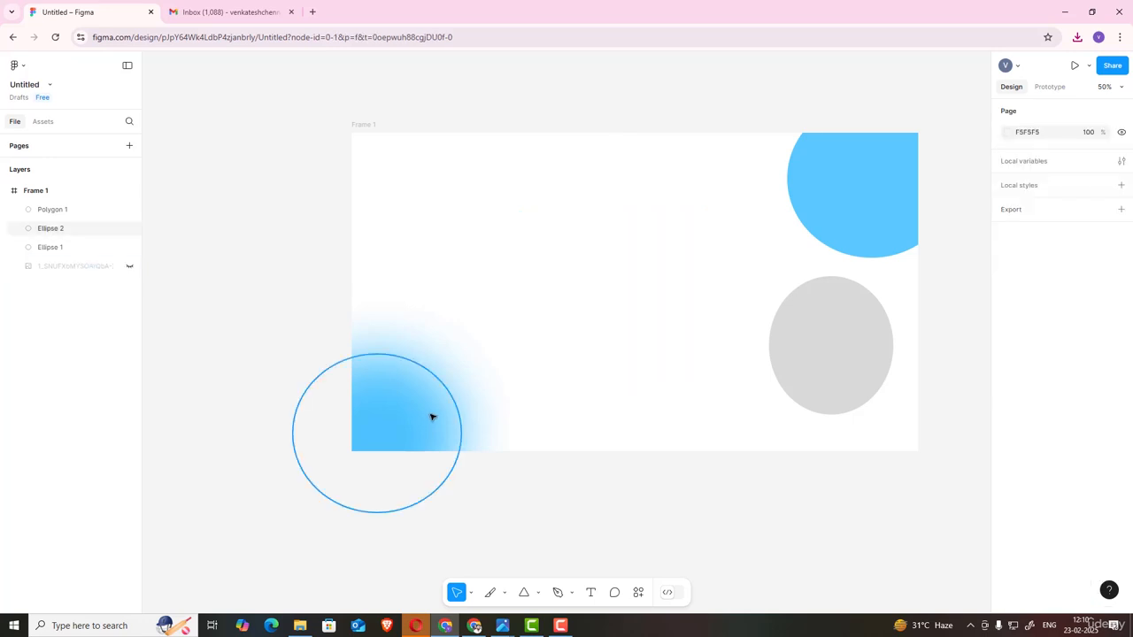
pyautogui.click(433, 417)
pyautogui.press('Delete')
pyautogui.click(862, 197)
pyautogui.press('Delete')
# Step: Move the polygon and try left, right, then horizontal-centre alignment within the frame
pyautogui.moveTo(831, 351); pyautogui.dragTo(632, 263)
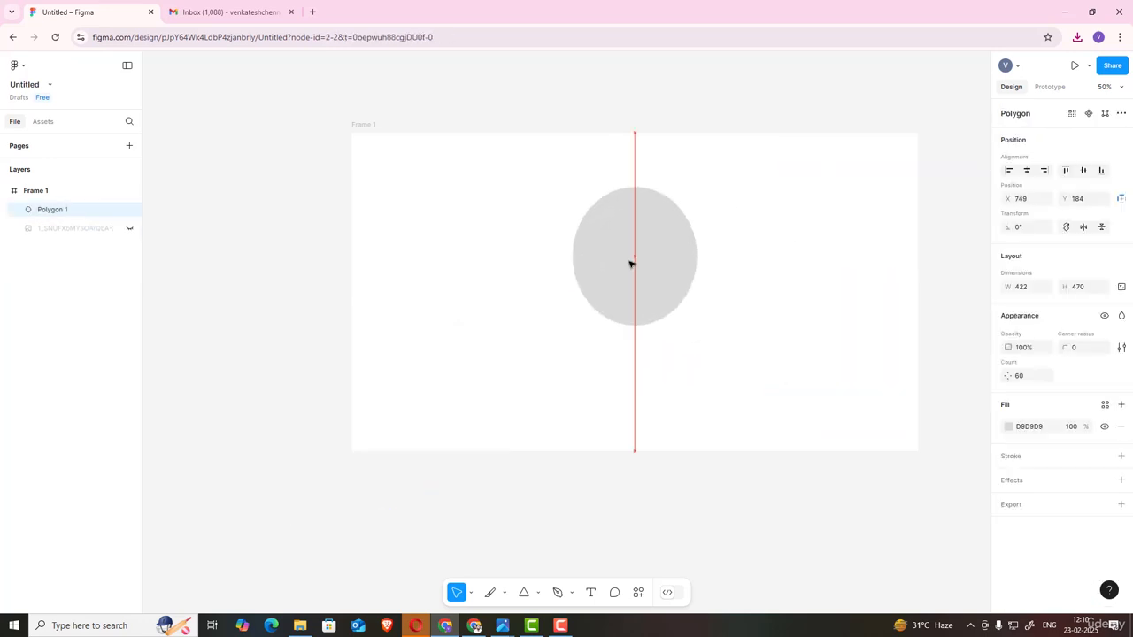
pyautogui.click(1012, 175)
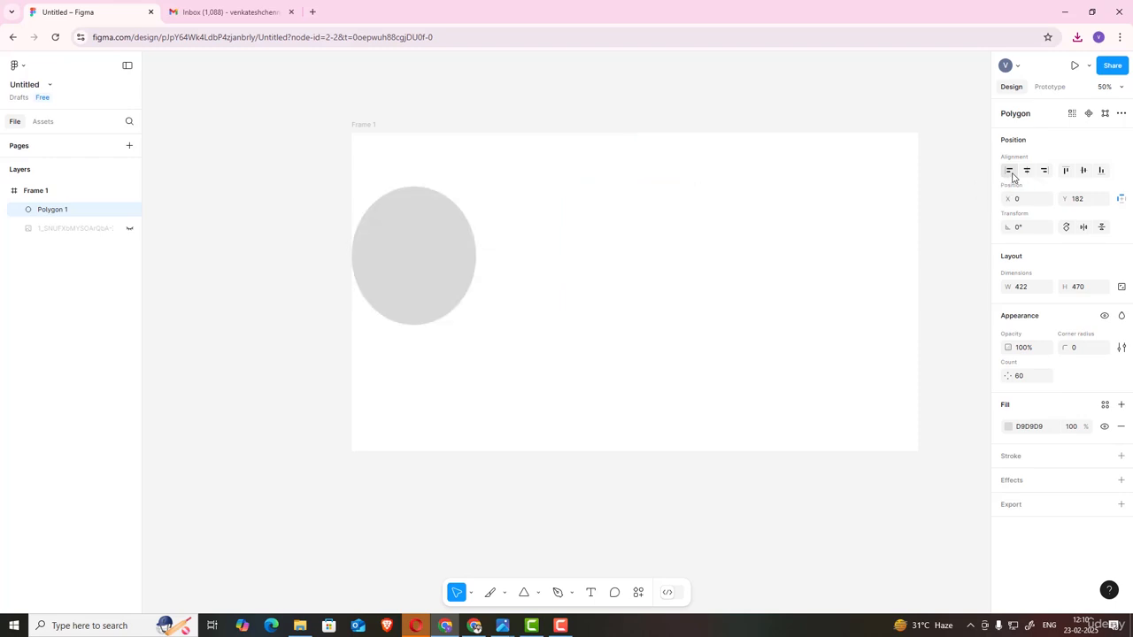
pyautogui.click(1045, 173)
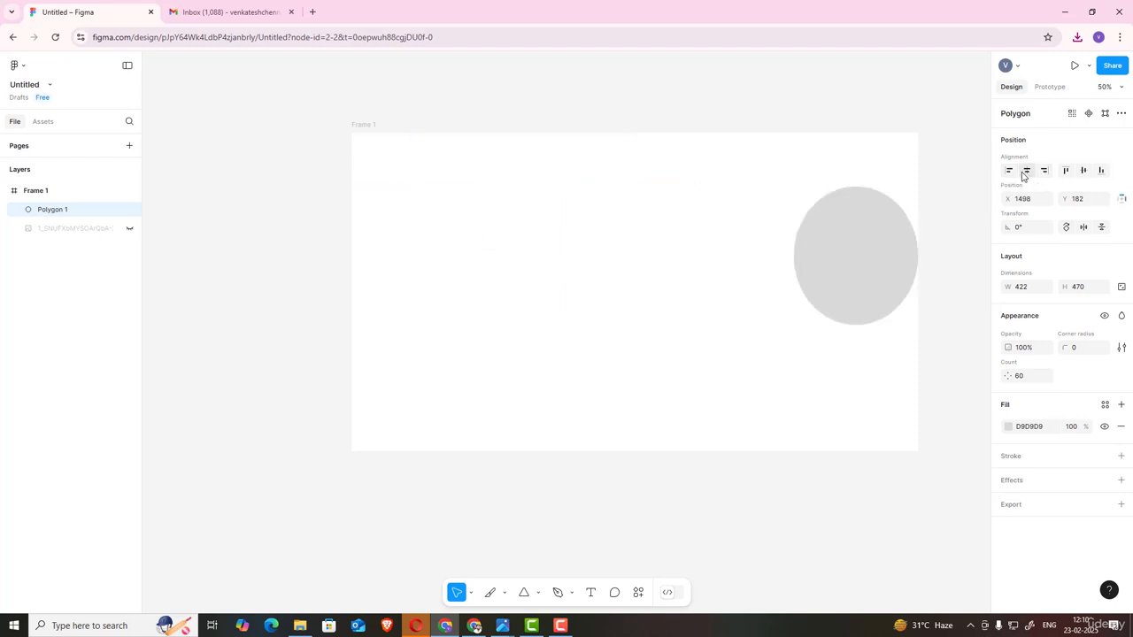
pyautogui.click(1028, 174)
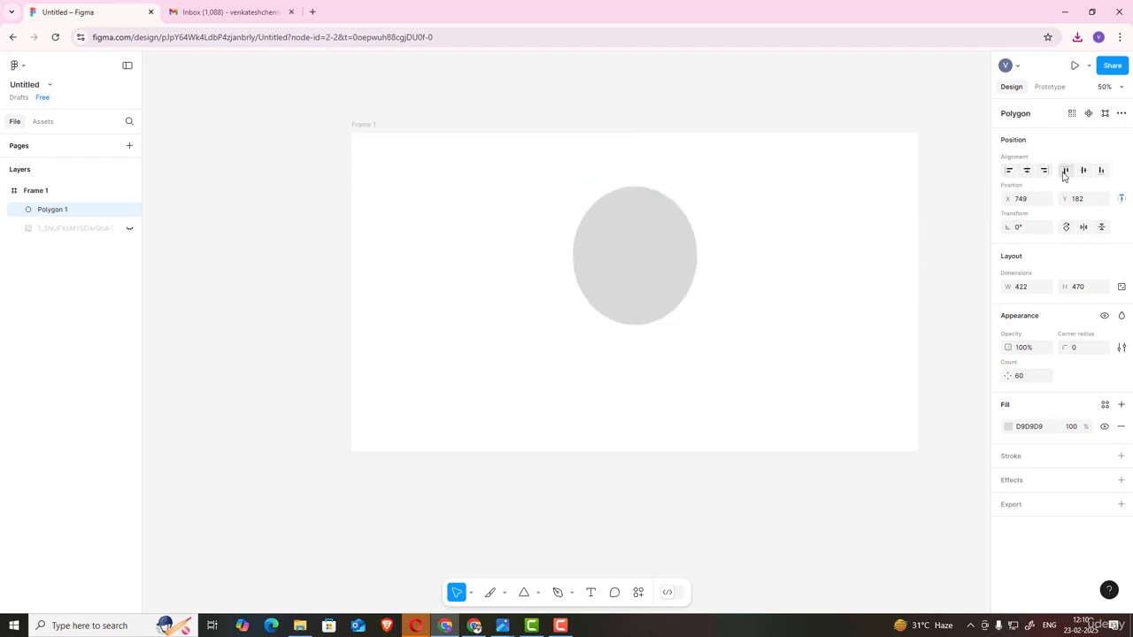
# Step: Align the polygon to the frame's top, vertical centre, bottom, and finally top again
pyautogui.click(1065, 174)
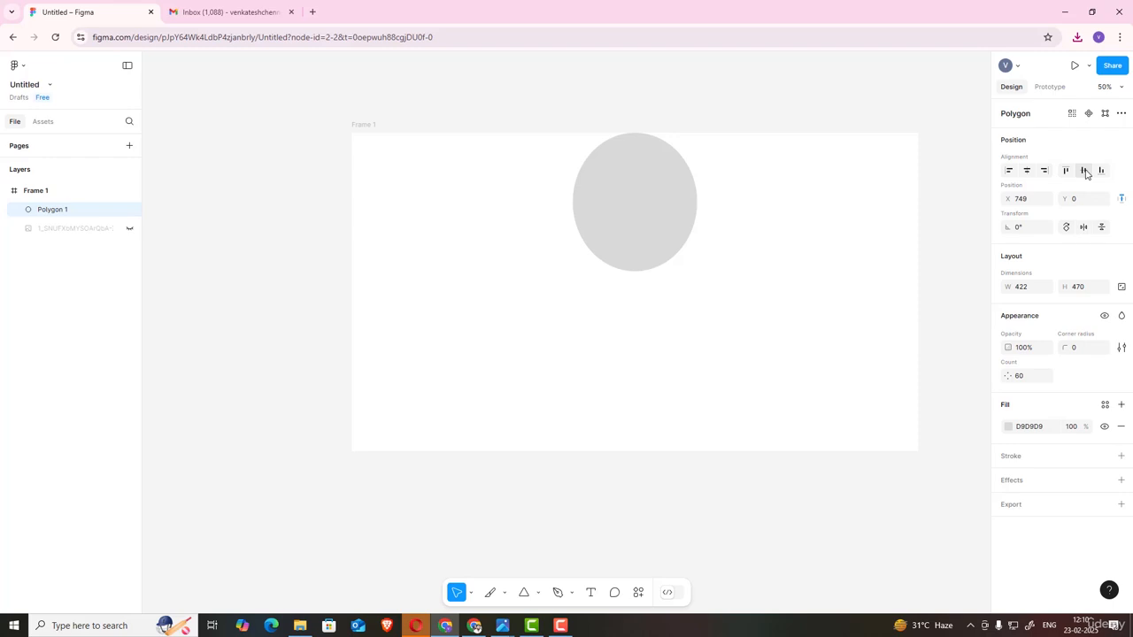
pyautogui.click(1084, 172)
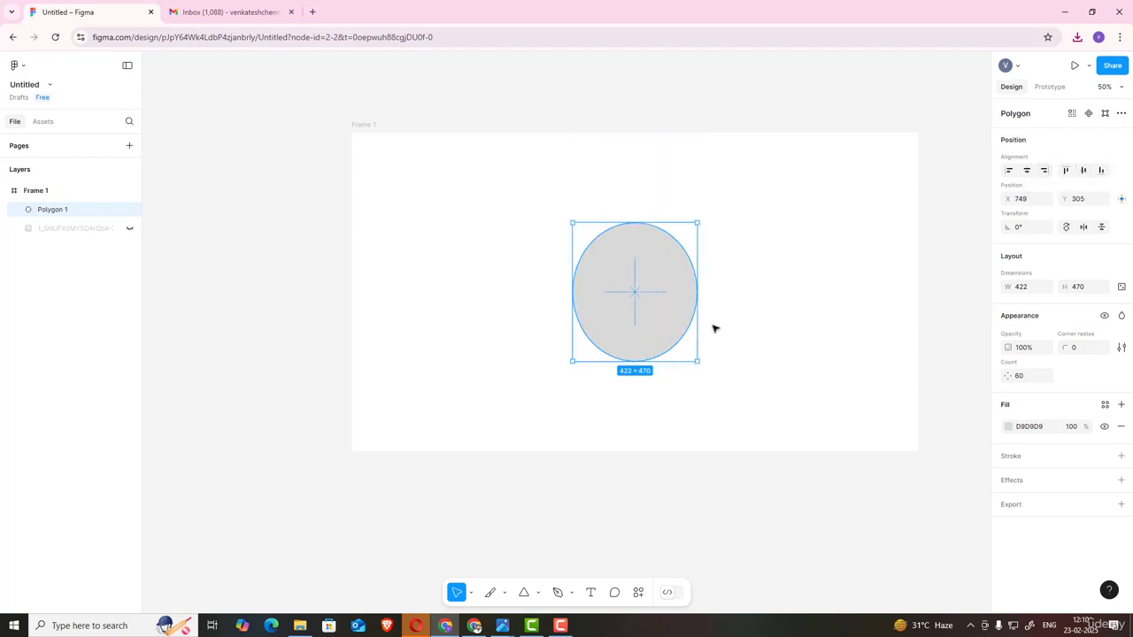
pyautogui.click(1102, 170)
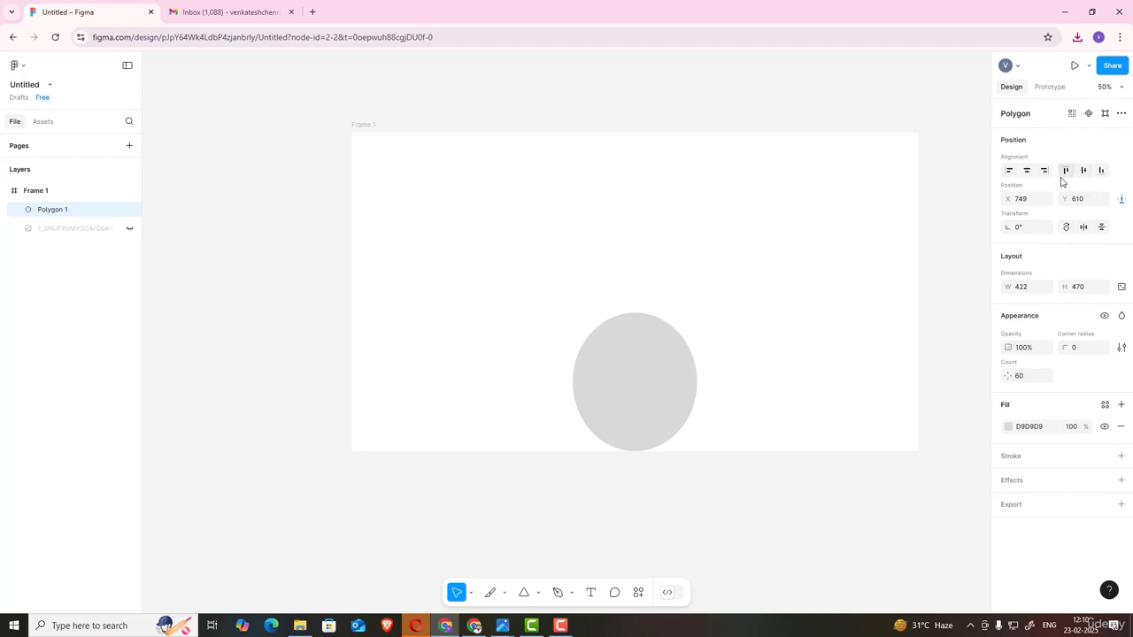
pyautogui.click(1067, 175)
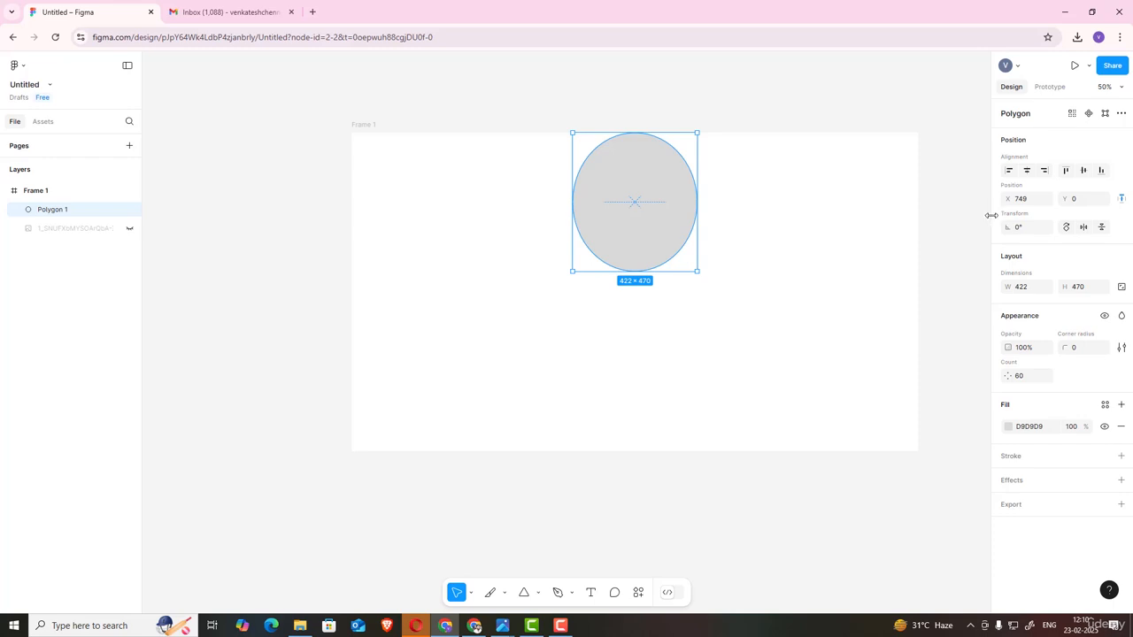
# Step: Rotate the polygon to 70° and flip it horizontally
pyautogui.moveTo(1006, 227); pyautogui.dragTo(938, 235)
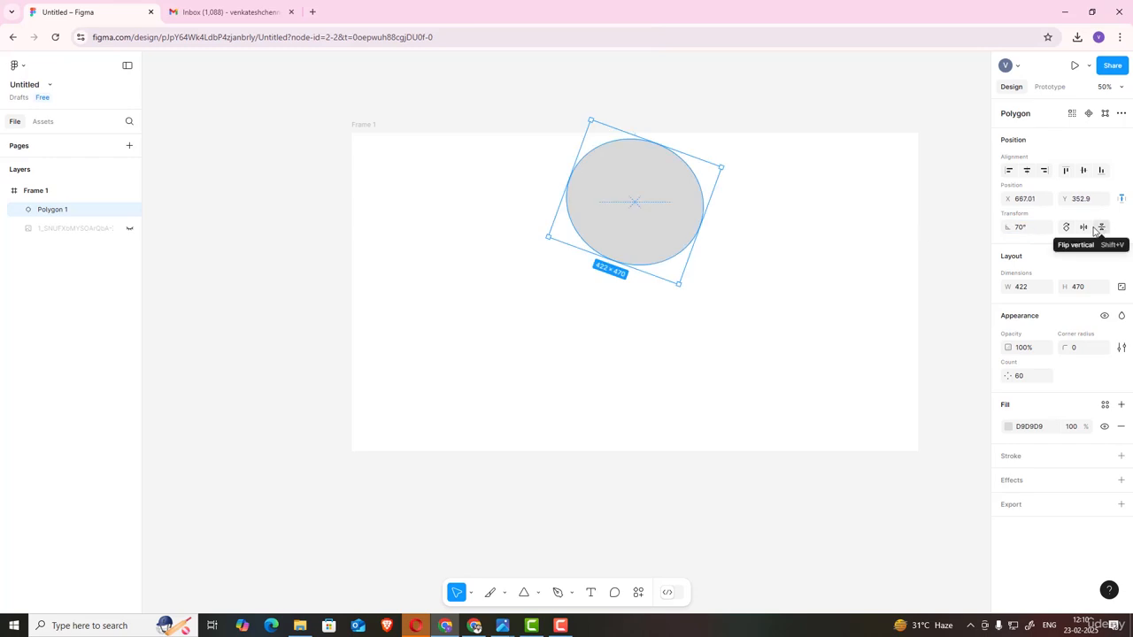
pyautogui.click(1095, 229)
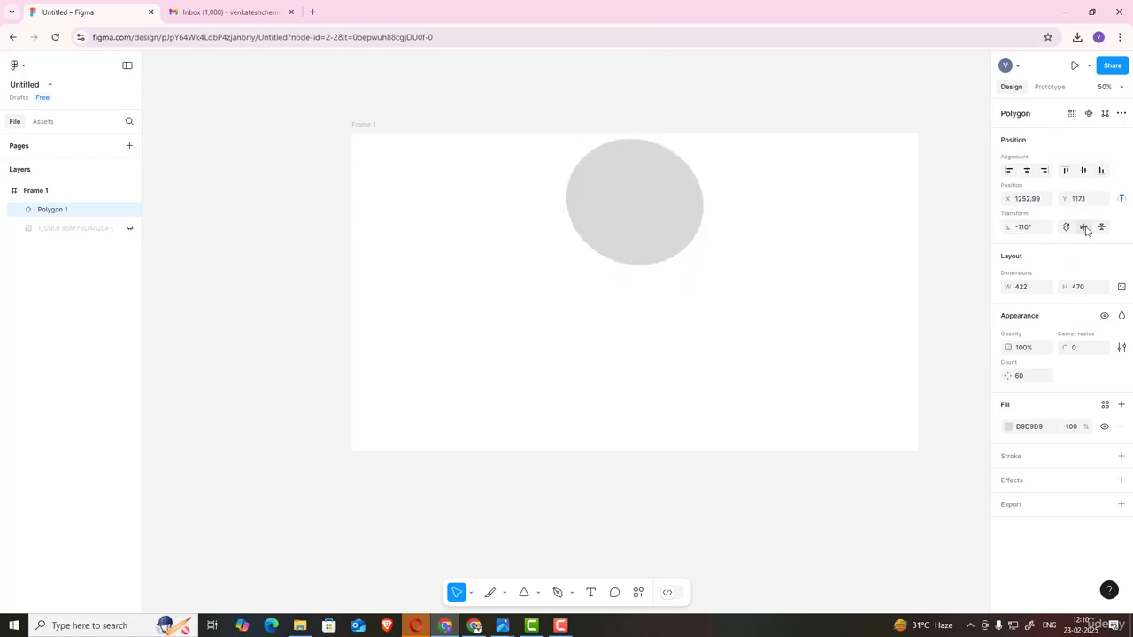
# Step: Rotate the polygon by 90° and flip it vertically twice
pyautogui.click(1066, 226)
pyautogui.click(1102, 229)
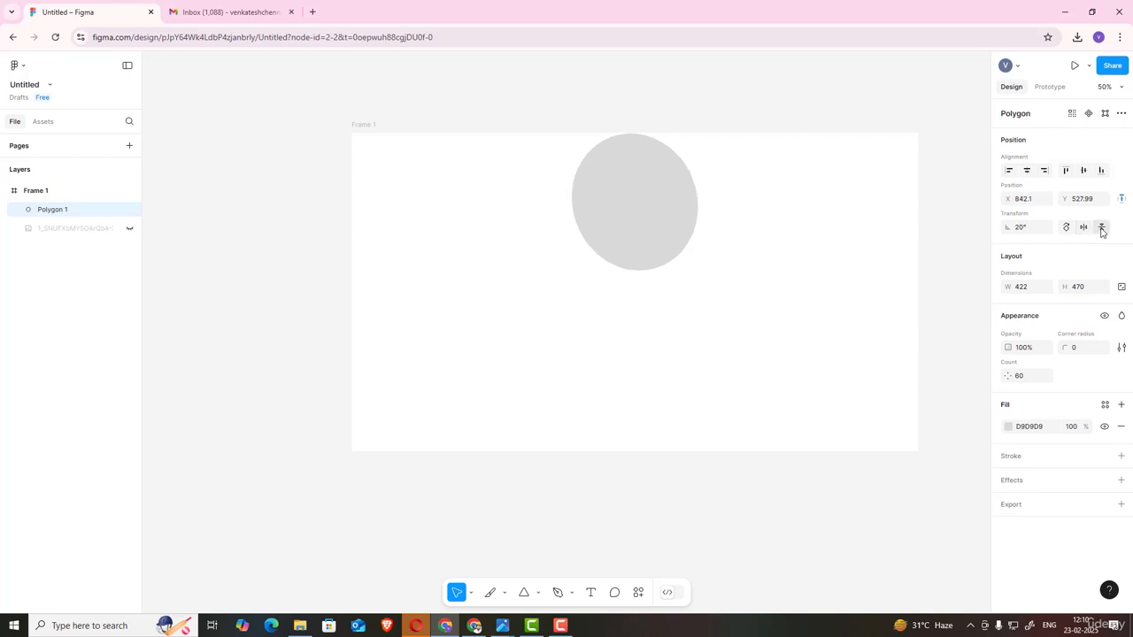
pyautogui.click(1102, 230)
pyautogui.click(536, 594)
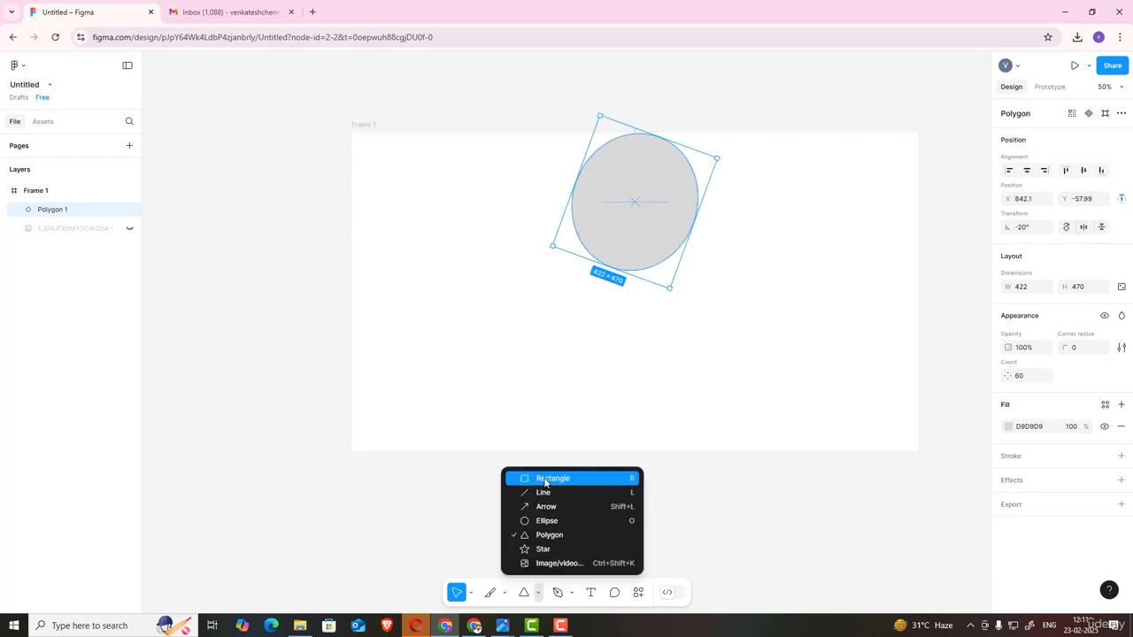
pyautogui.click(548, 564)
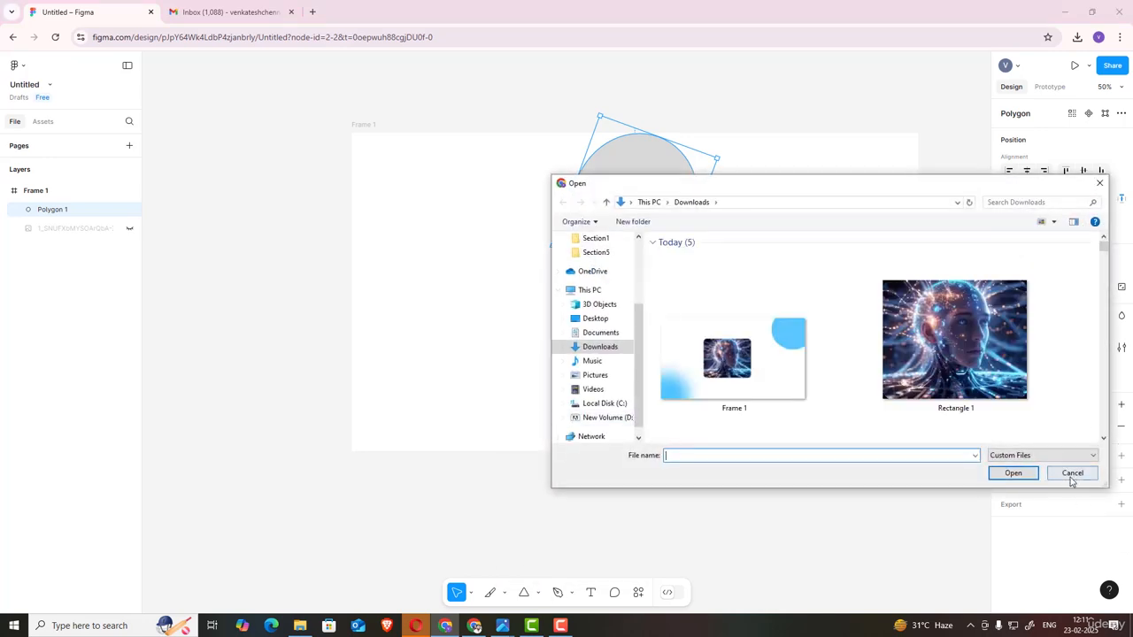
pyautogui.click(1071, 474)
pyautogui.click(538, 595)
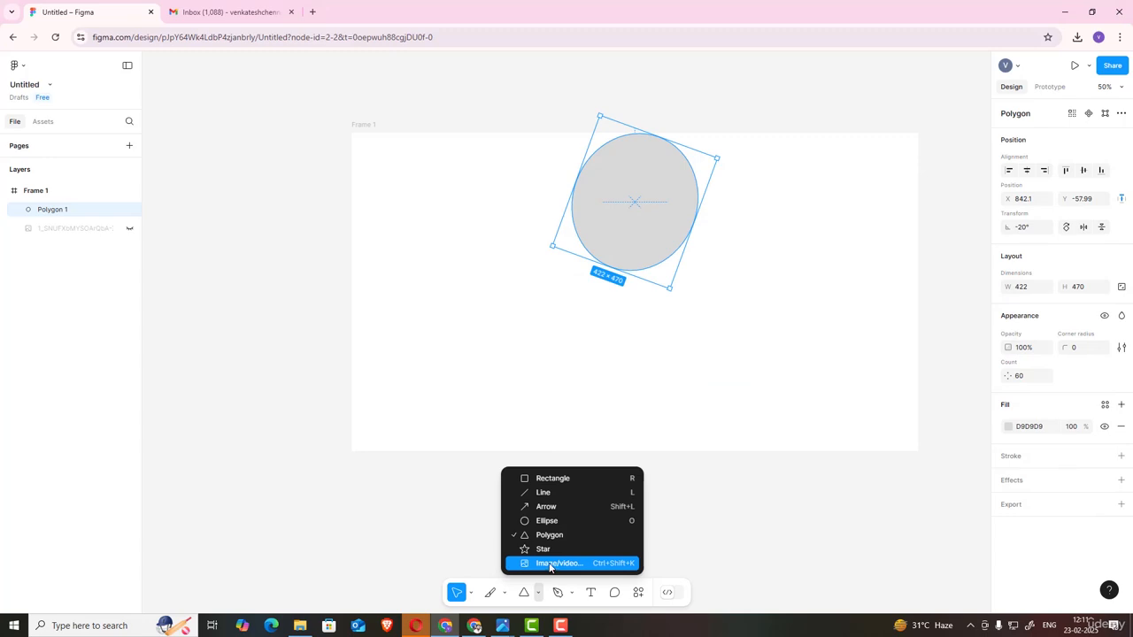
pyautogui.click(548, 564)
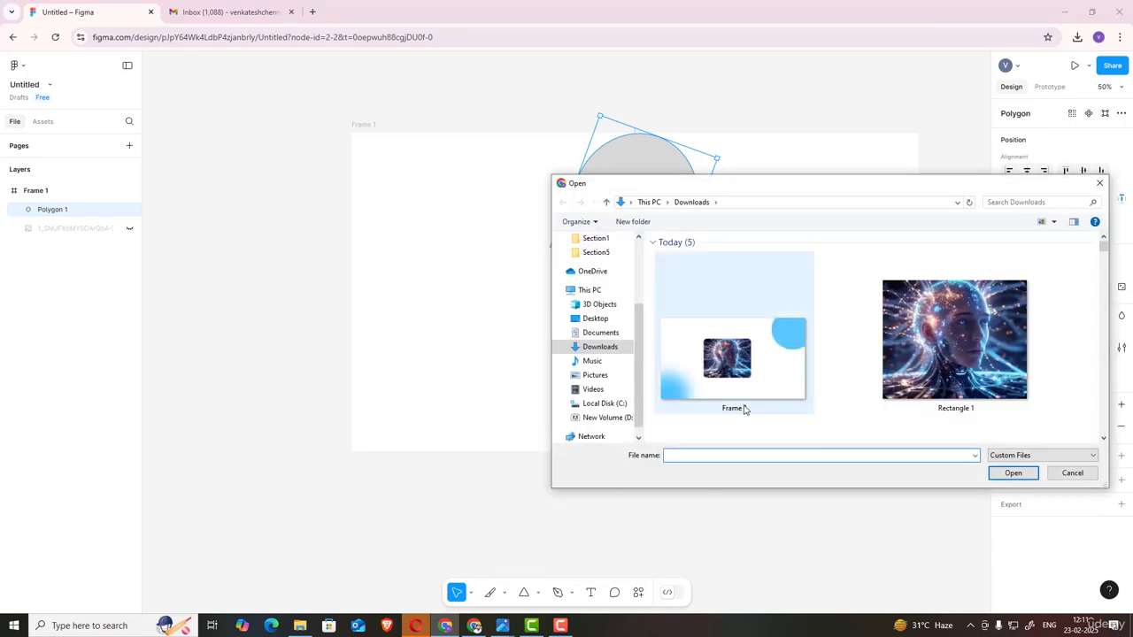
pyautogui.click(1071, 474)
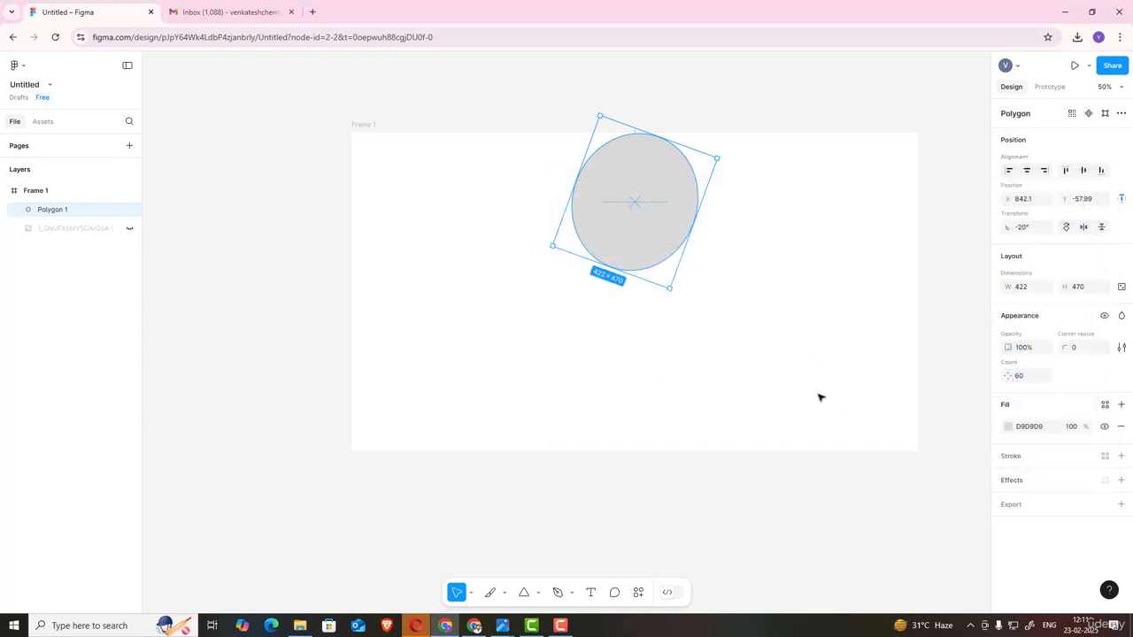
# Step: Place the downloaded Rectangle 1 image into the frame, below and left of the polygon, at 632 × 522
pyautogui.click(538, 595)
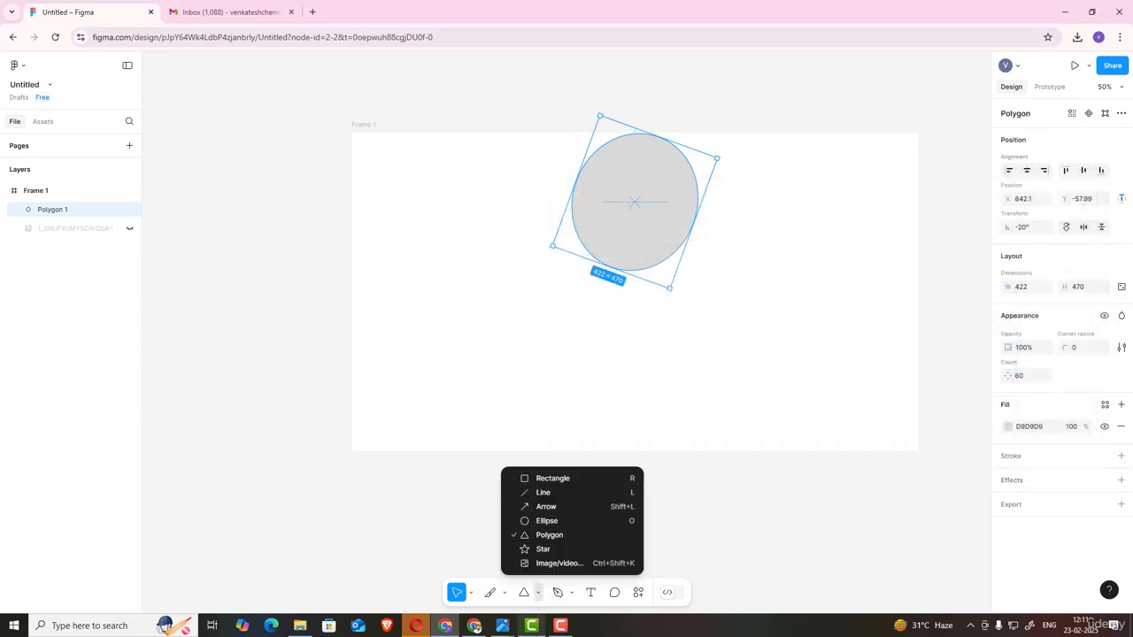
pyautogui.click(556, 564)
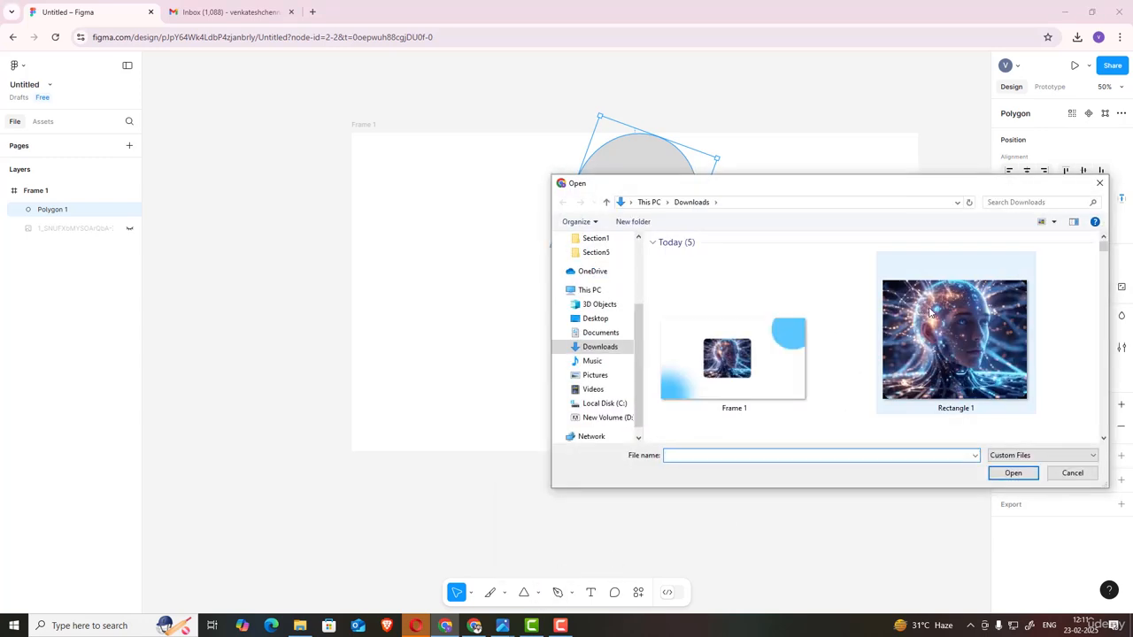
pyautogui.click(929, 311)
pyautogui.click(1013, 473)
pyautogui.click(483, 356)
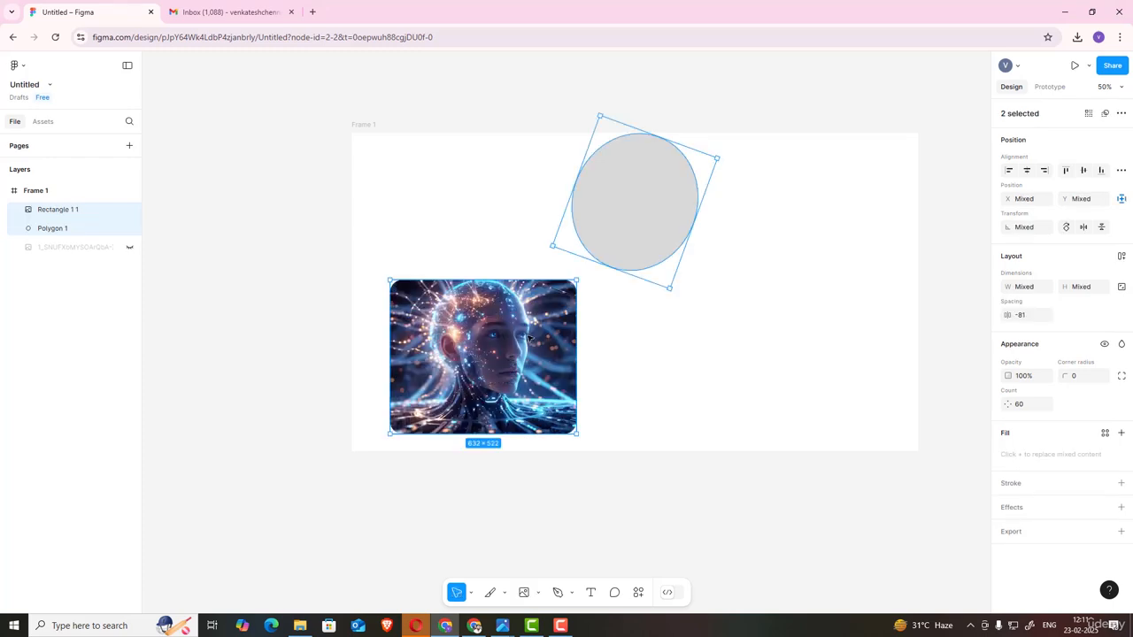
pyautogui.click(436, 312)
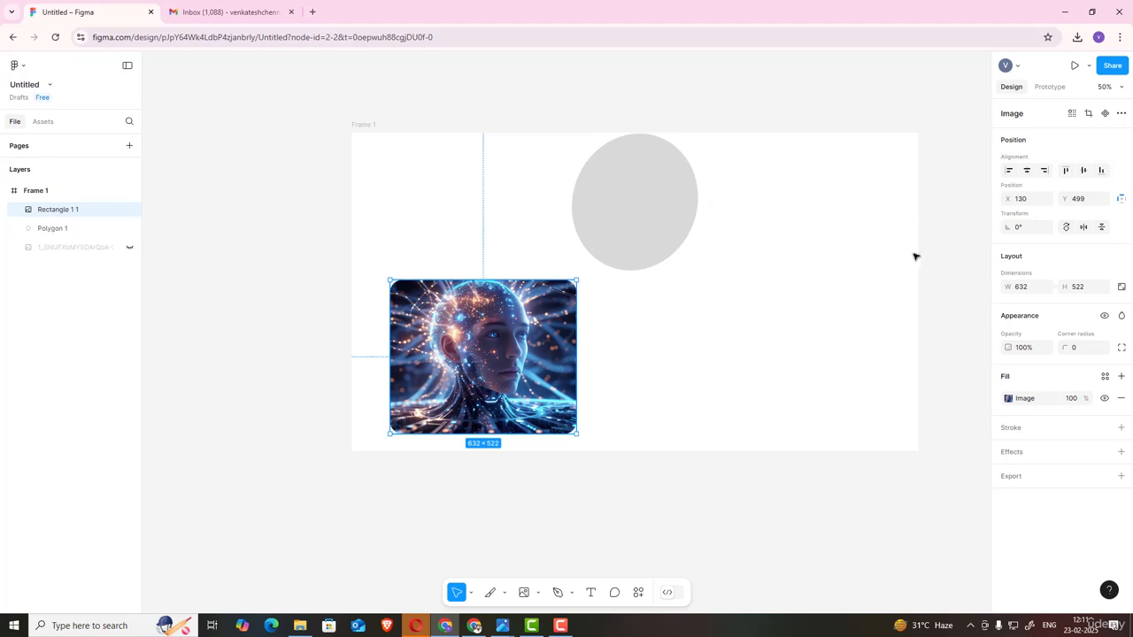
pyautogui.click(539, 593)
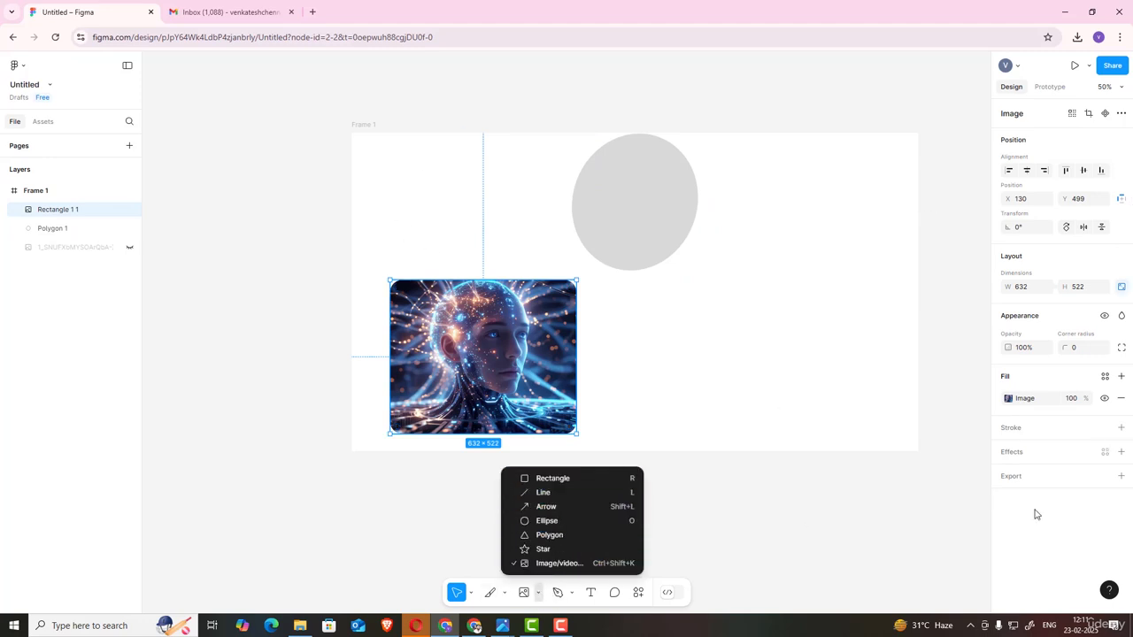
pyautogui.click(811, 500)
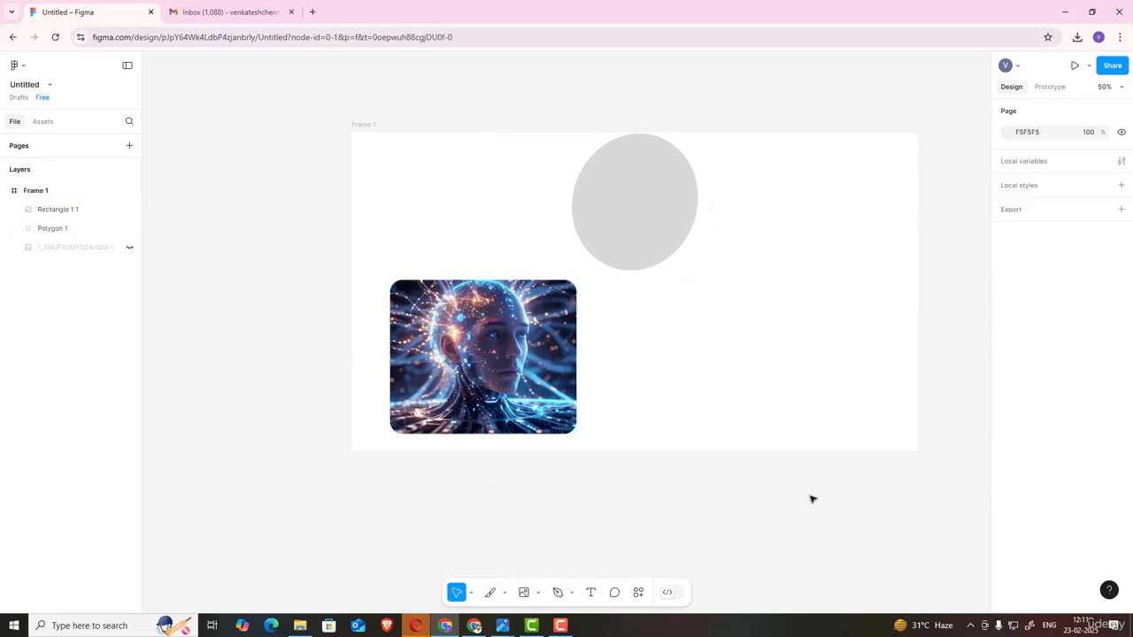
pyautogui.click(573, 593)
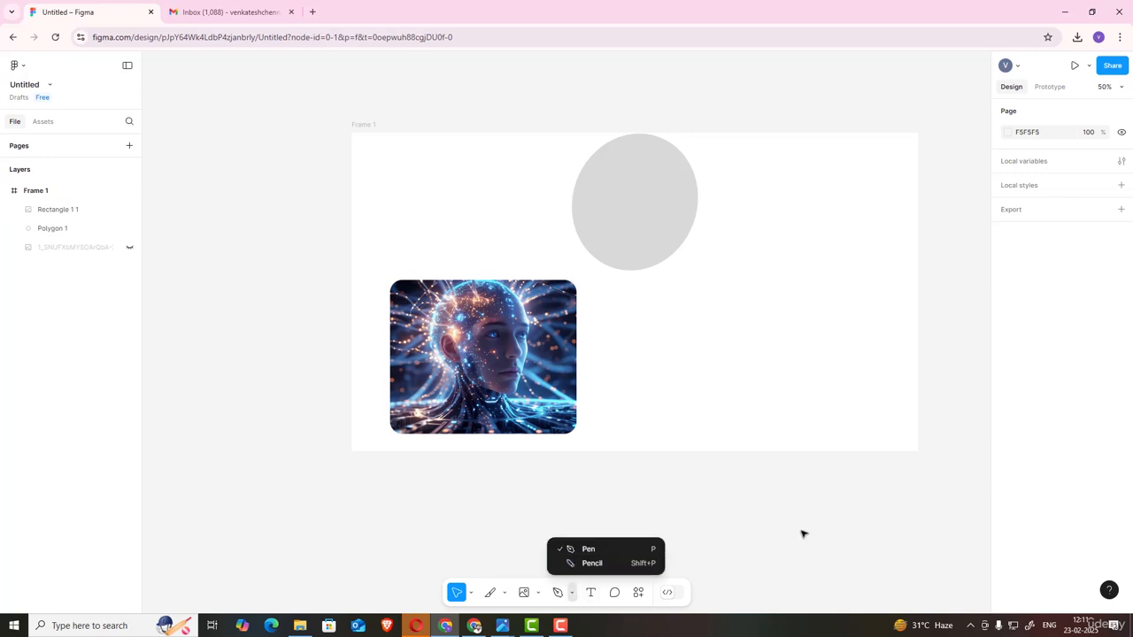